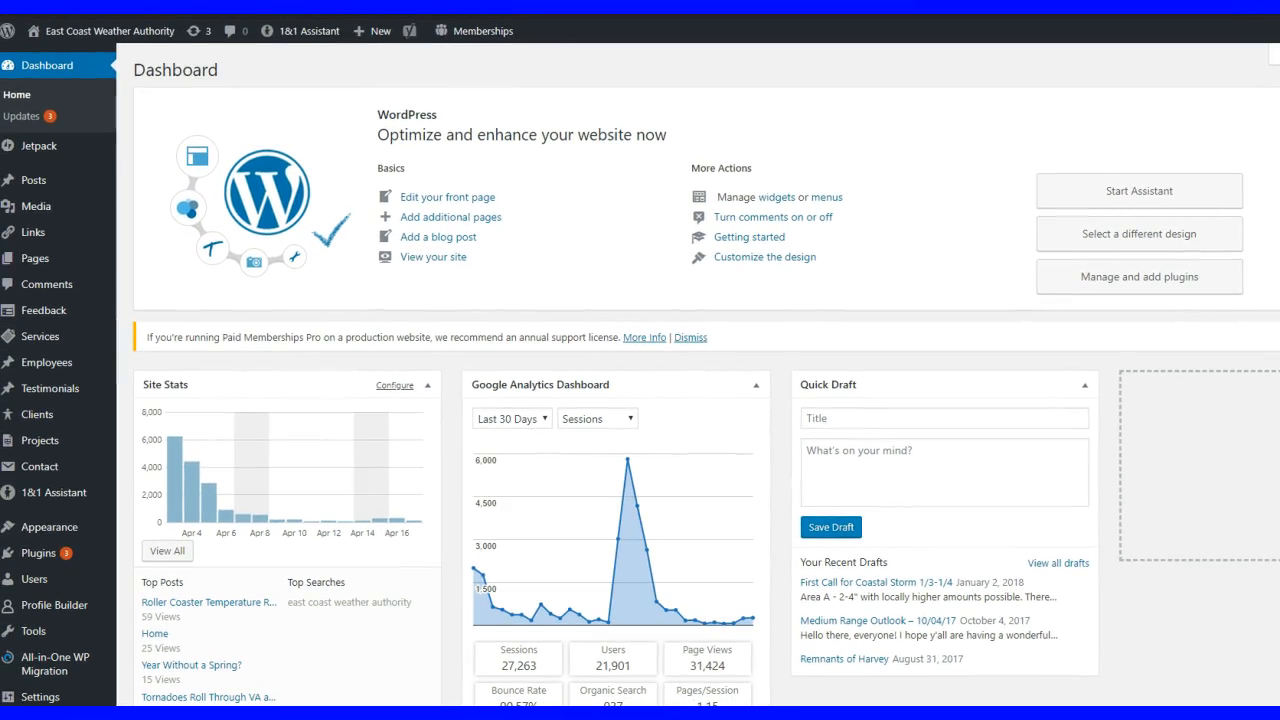
# Create a new post and title it "Blog Article Tutorial".
pyautogui.moveTo(366, 44)
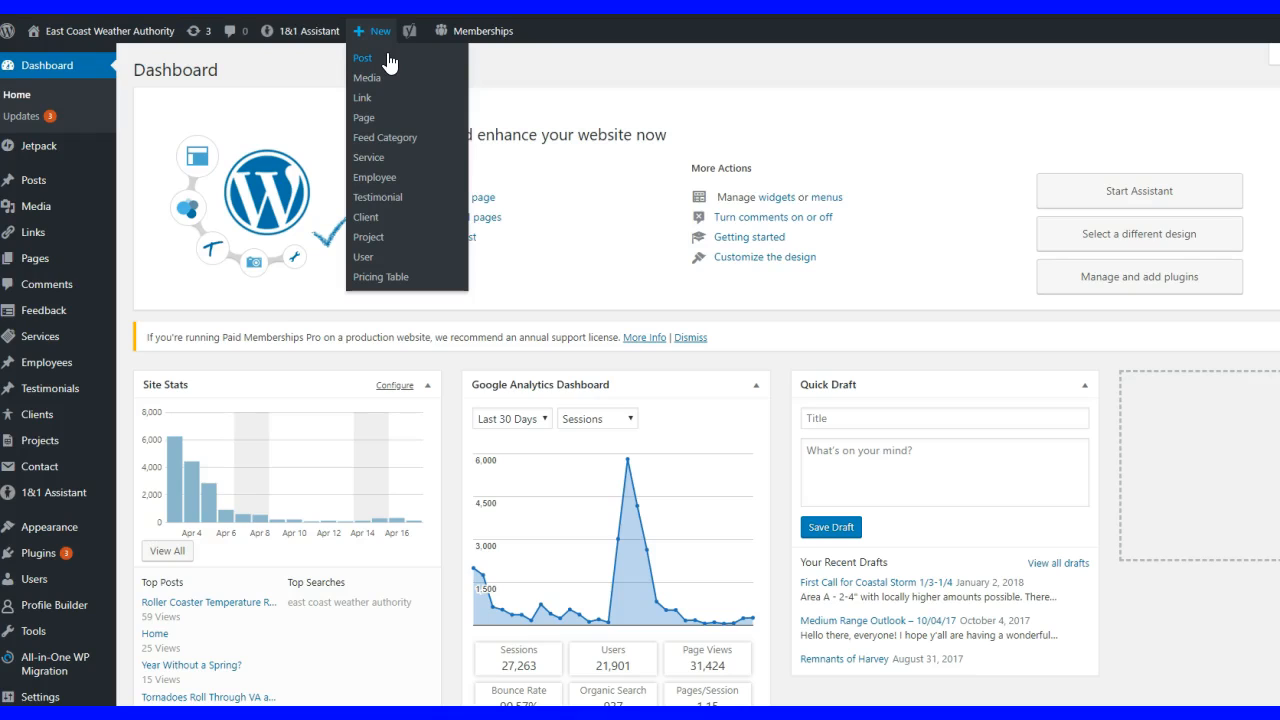
pyautogui.click(392, 57)
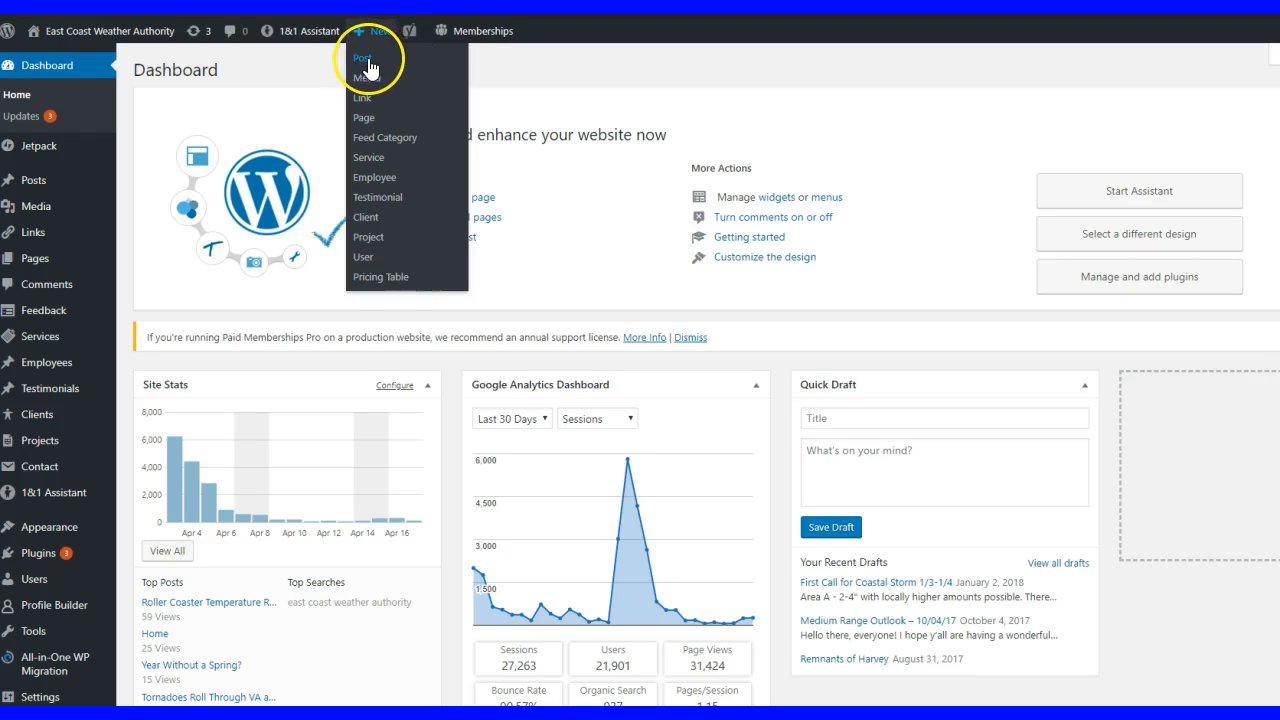
pyautogui.click(364, 62)
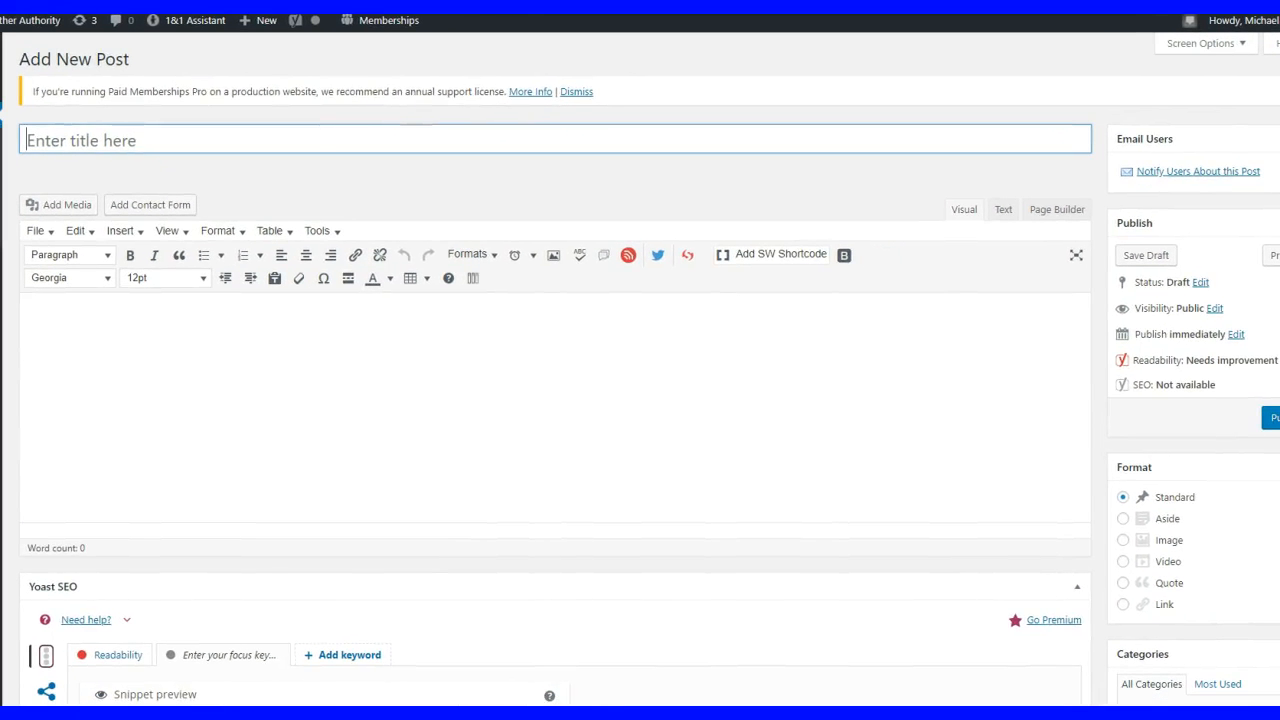
pyautogui.click(187, 146)
pyautogui.write('Blog Article Tutorial')
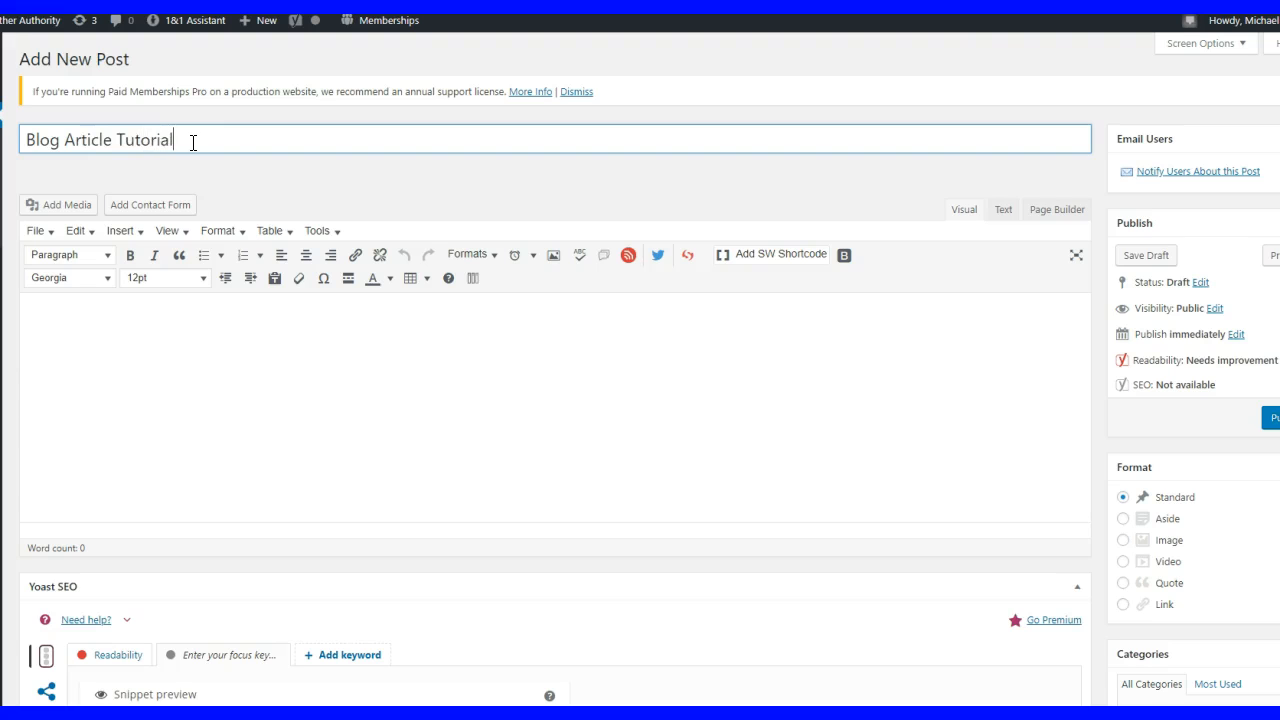
pyautogui.press('Tab')
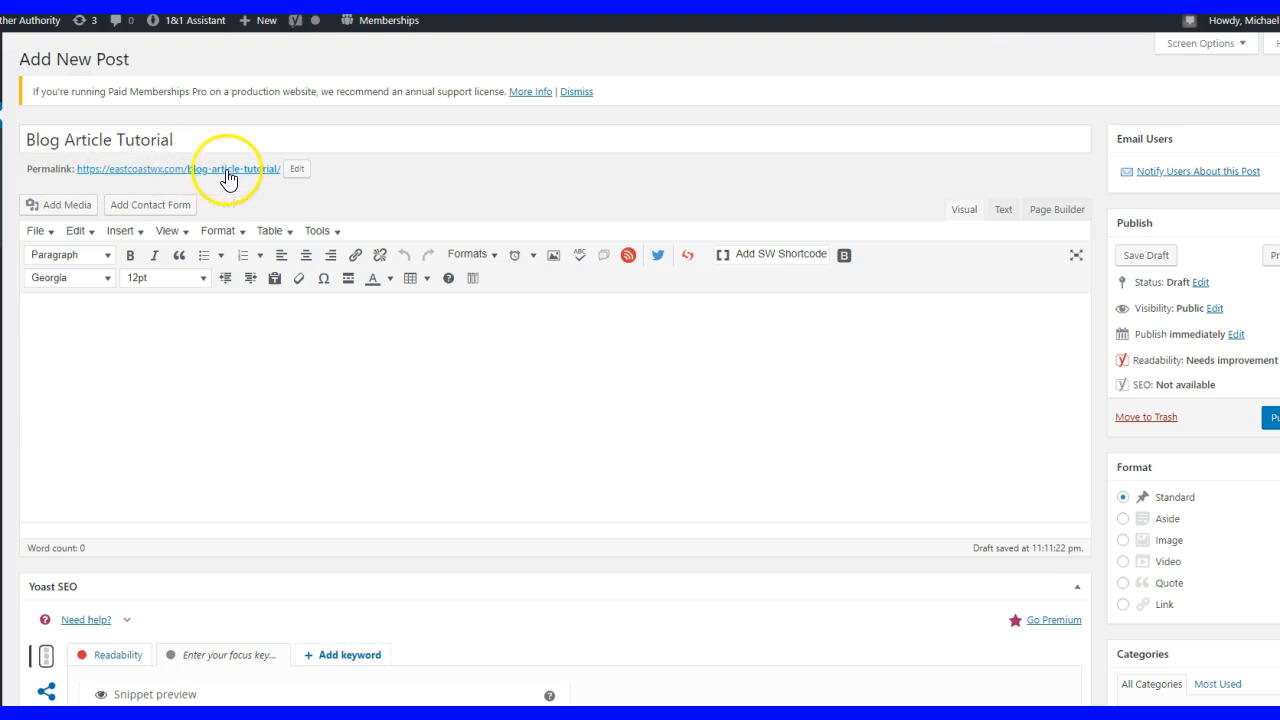
# Accept the permalink slug blog-article-tutorial and write "This is the content for my blog." as the first line of the post body.
pyautogui.click(297, 170)
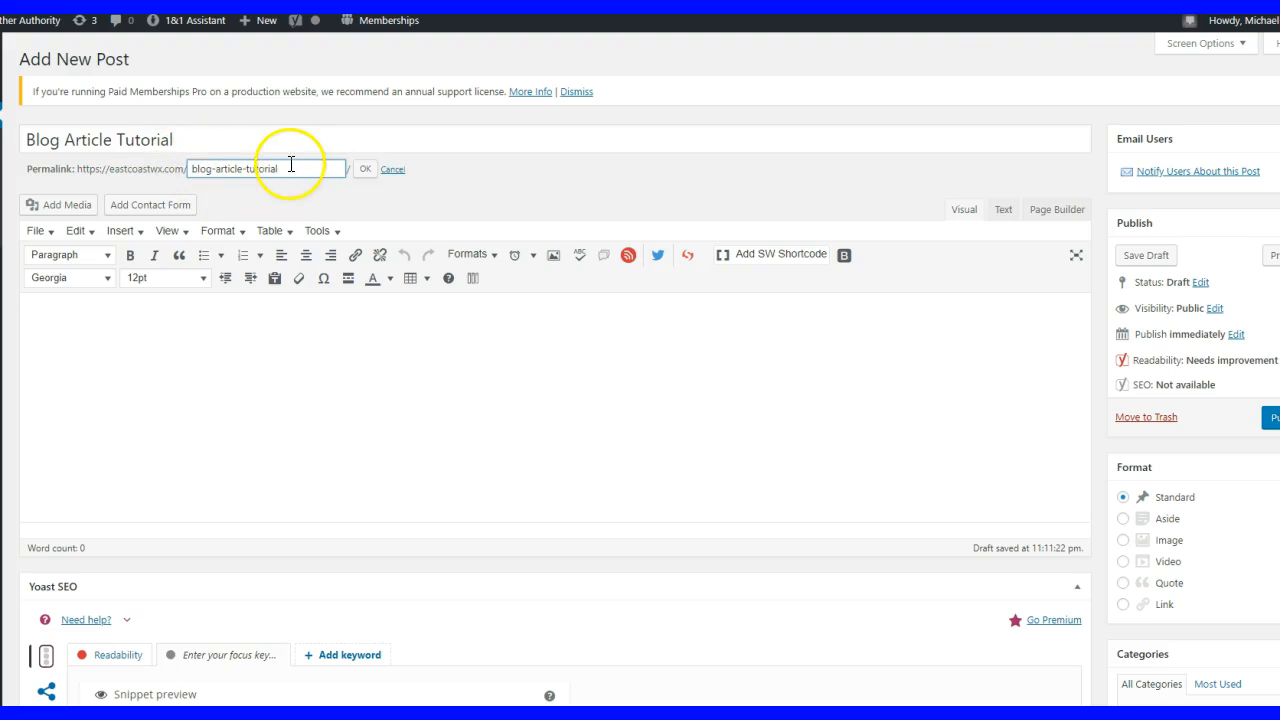
pyautogui.click(366, 171)
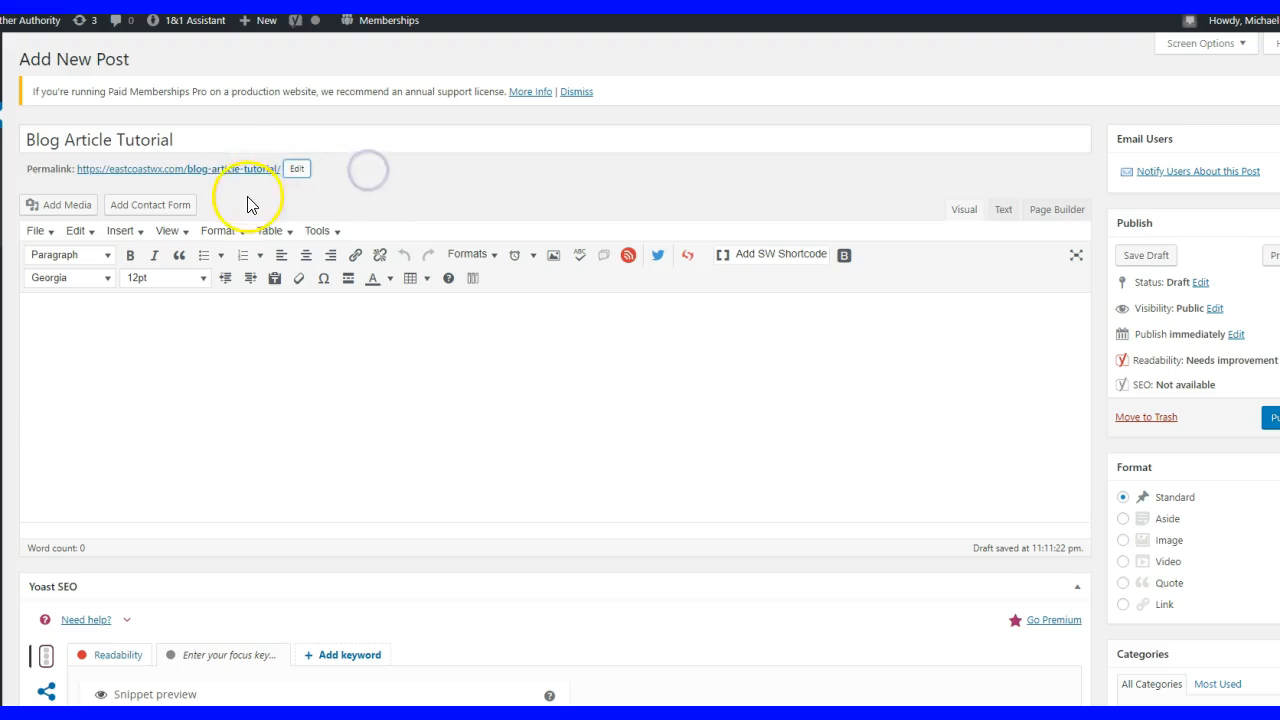
pyautogui.click(116, 316)
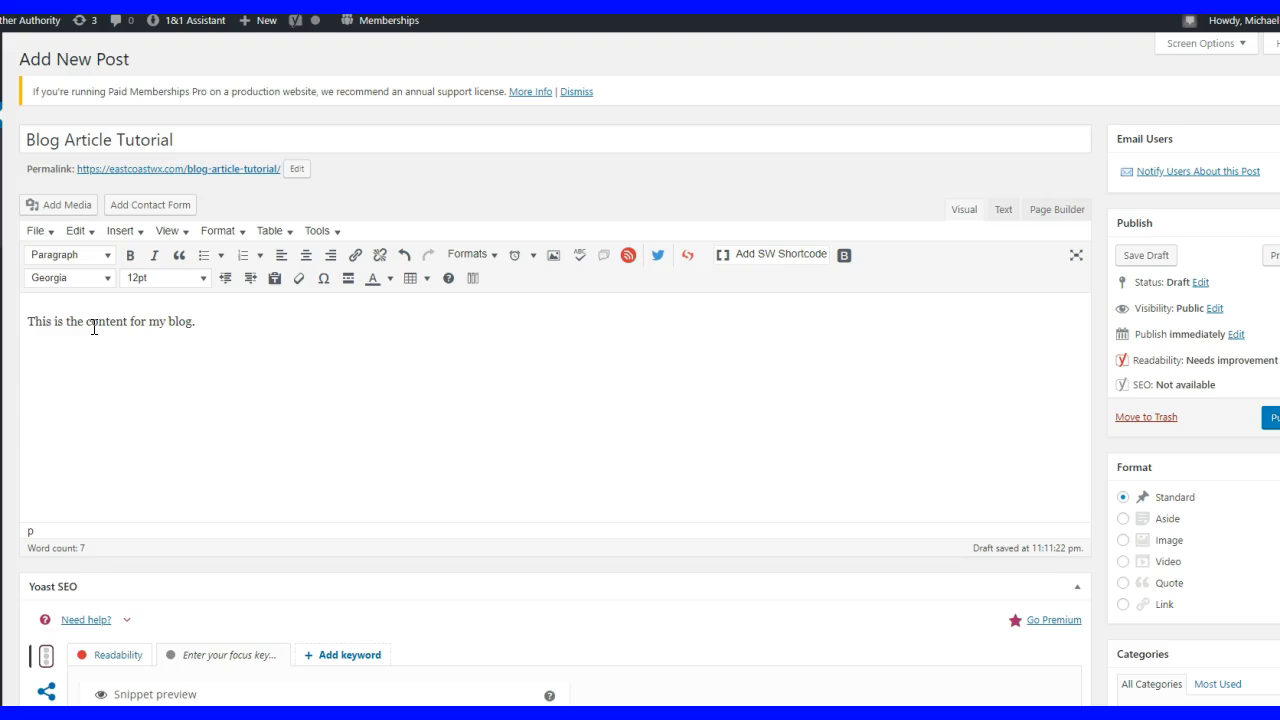
pyautogui.click(52, 350)
pyautogui.click(45, 352)
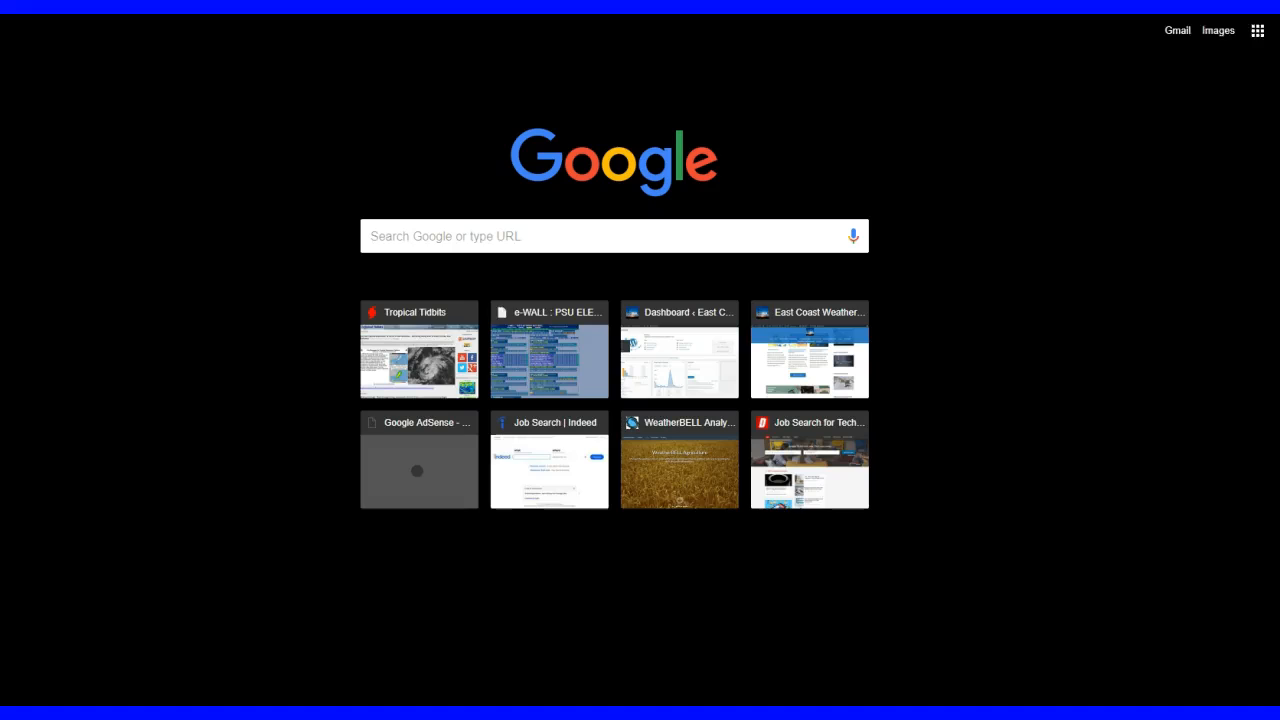
# Go to images.google.com in the browser and search for "library".
pyautogui.write('images.google.com')
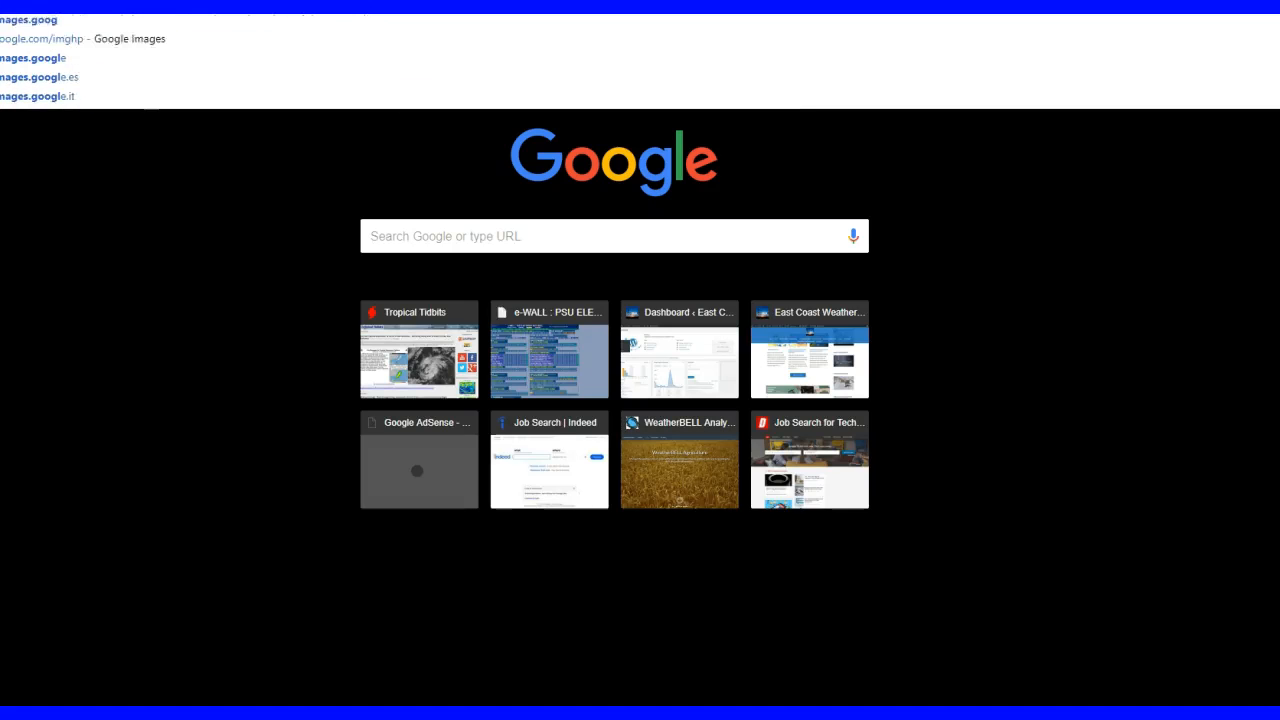
pyautogui.press('Return')
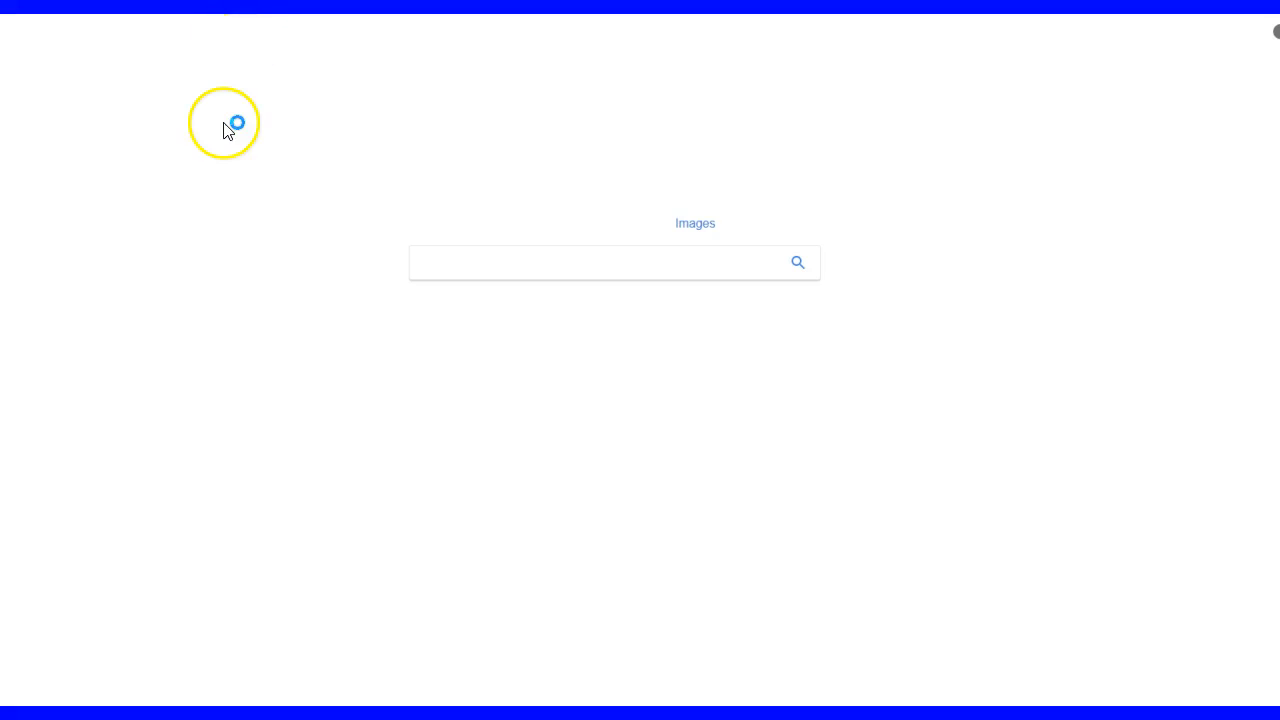
pyautogui.click(511, 267)
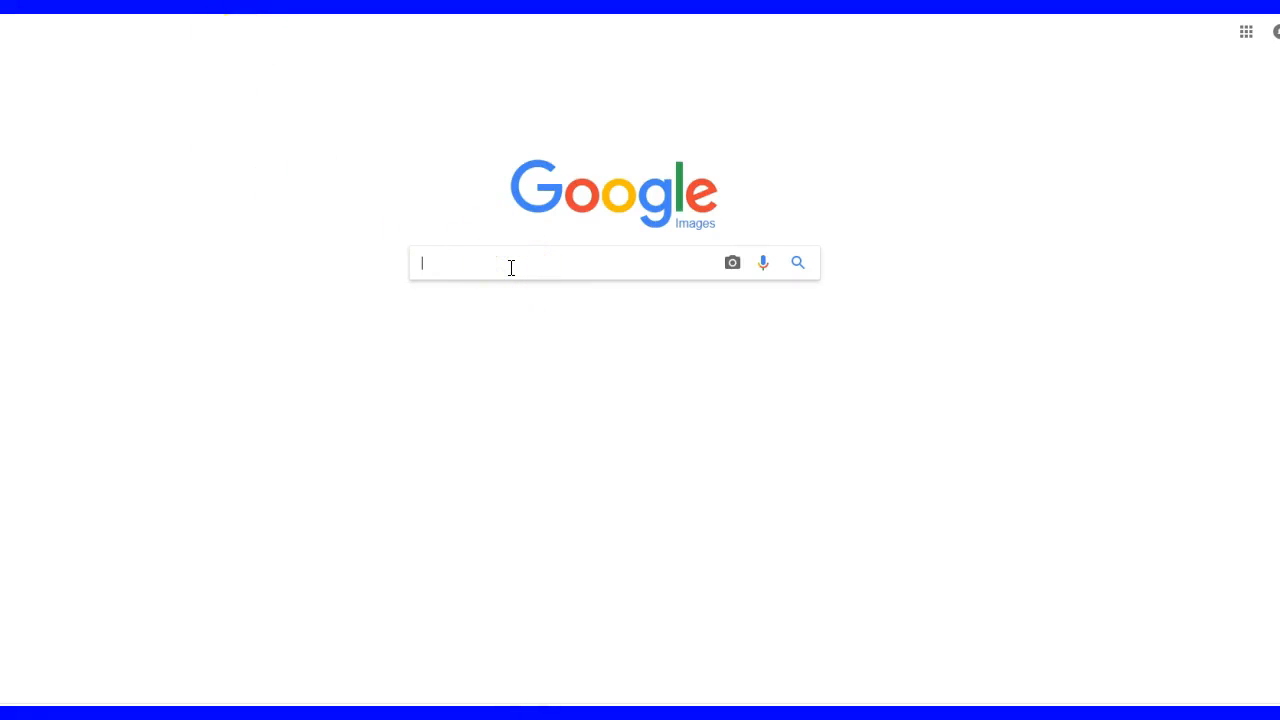
pyautogui.write('lib')
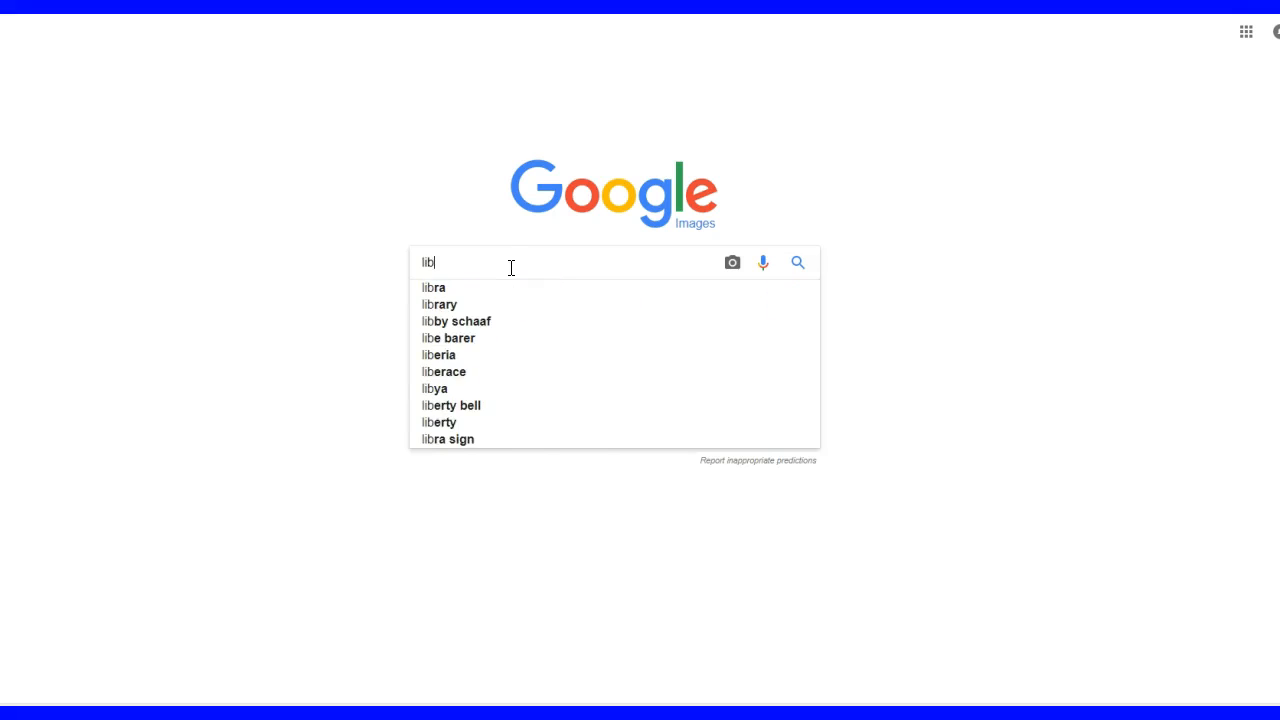
pyautogui.write('rary')
pyautogui.press('Return')
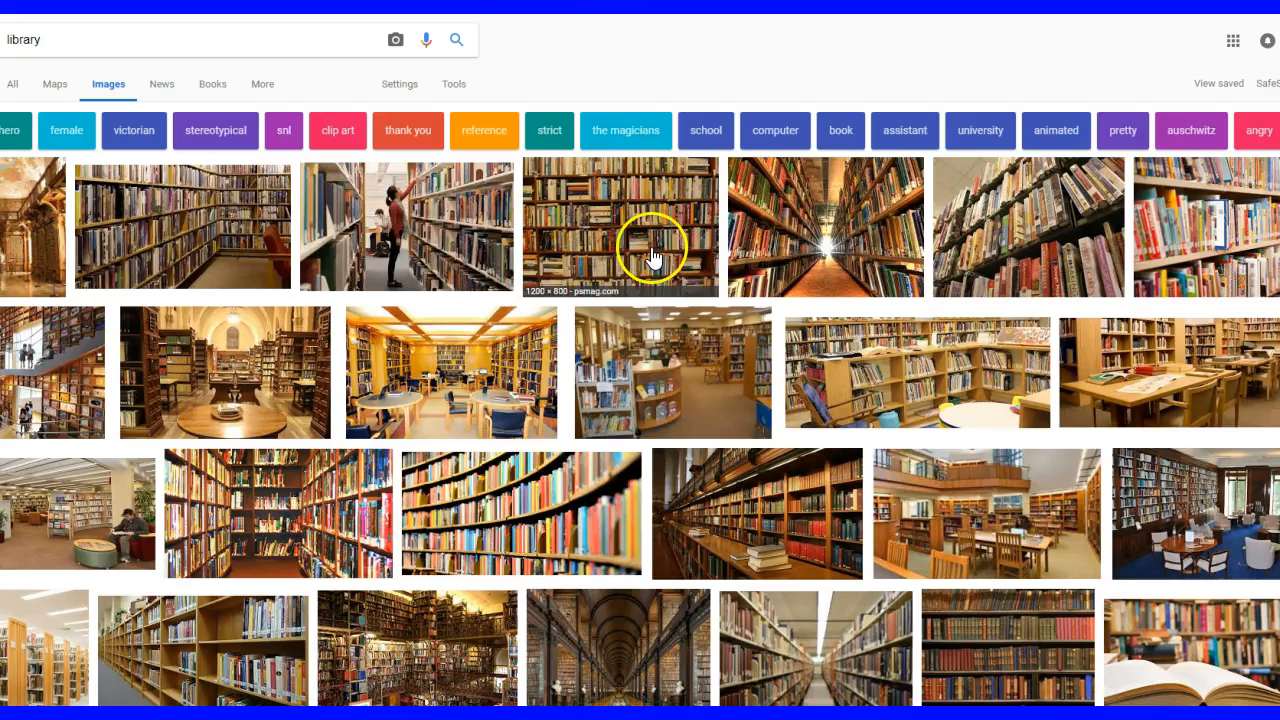
# Open the picture of a library aisle with a bright light at its end and save it to the computer.
pyautogui.click(862, 247)
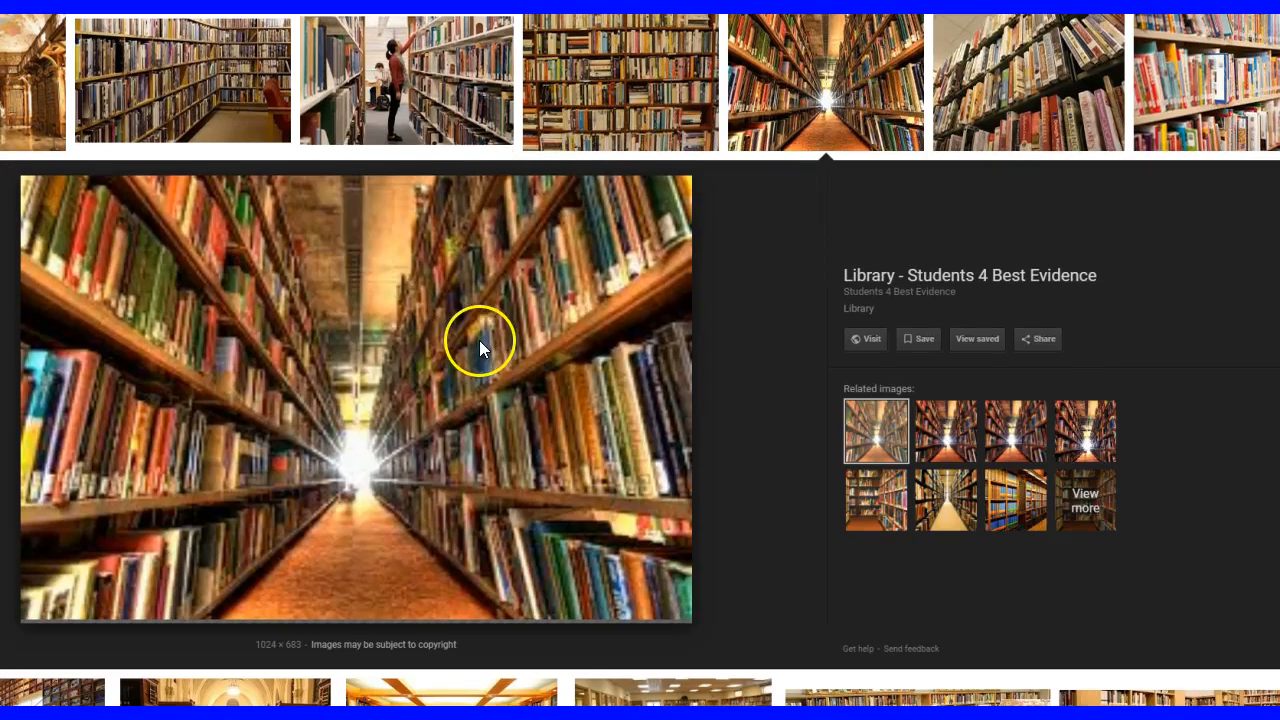
pyautogui.rightClick(586, 309)
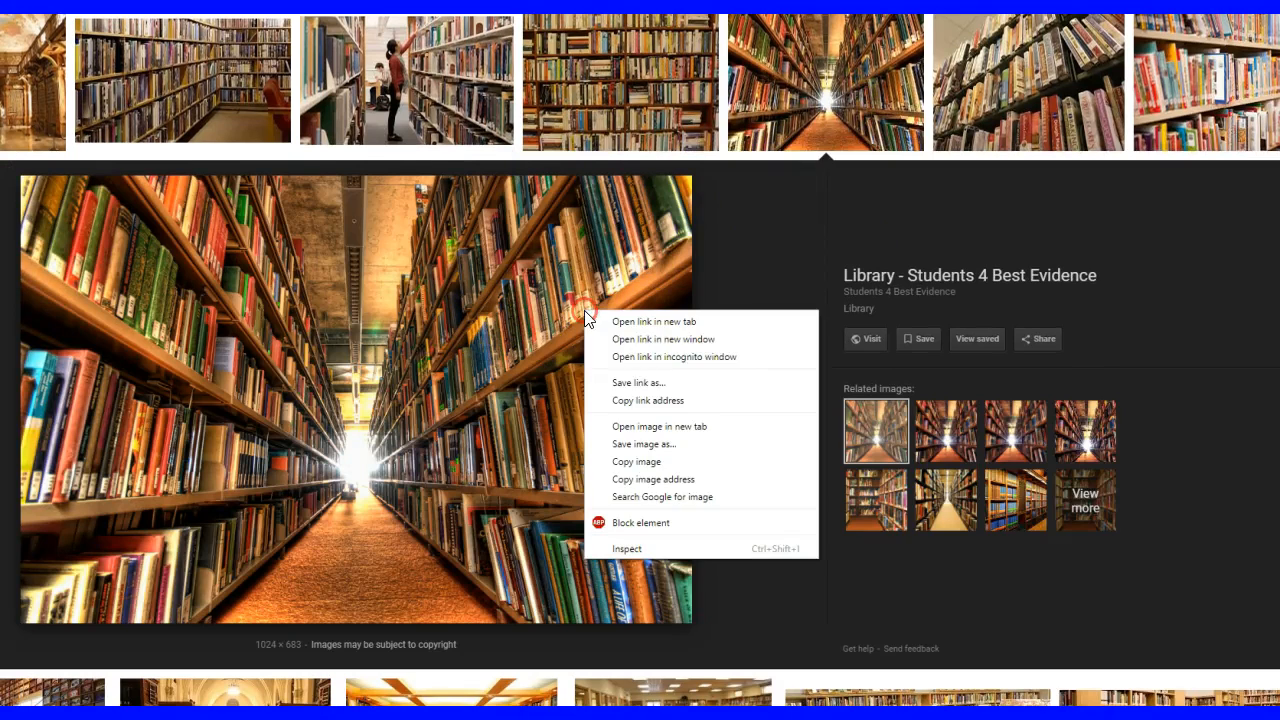
pyautogui.click(676, 448)
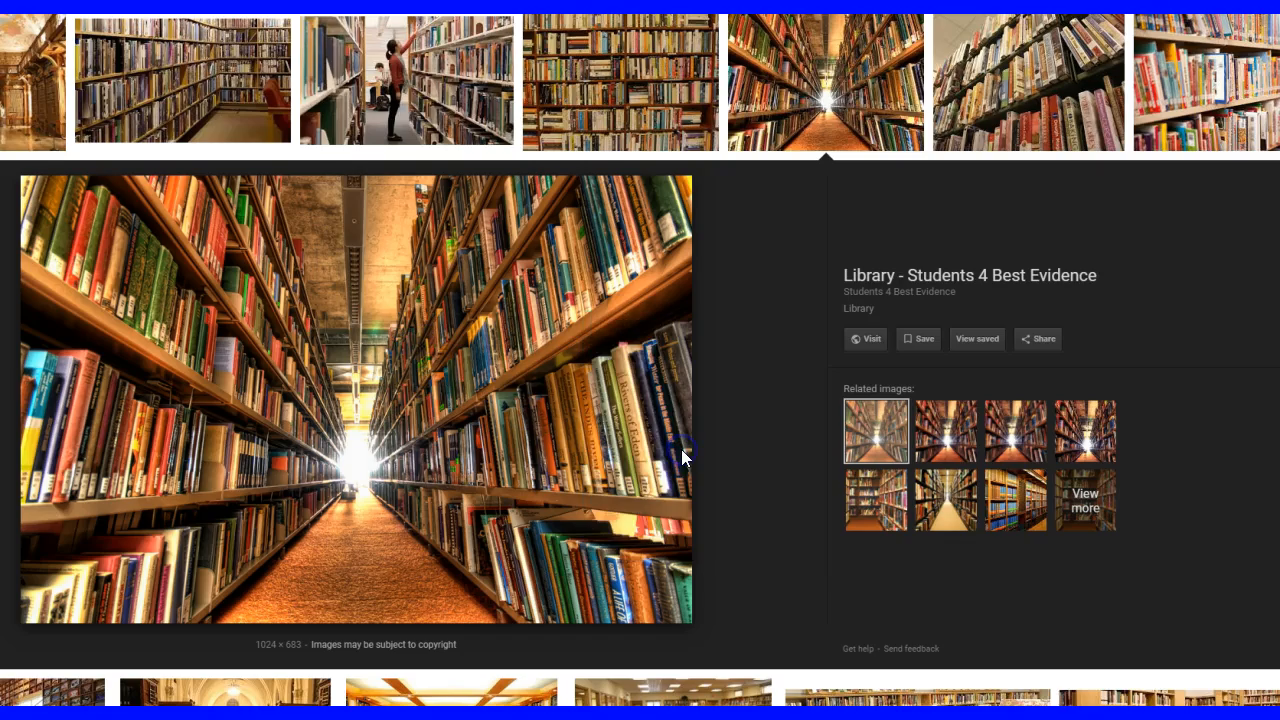
pyautogui.click(484, 322)
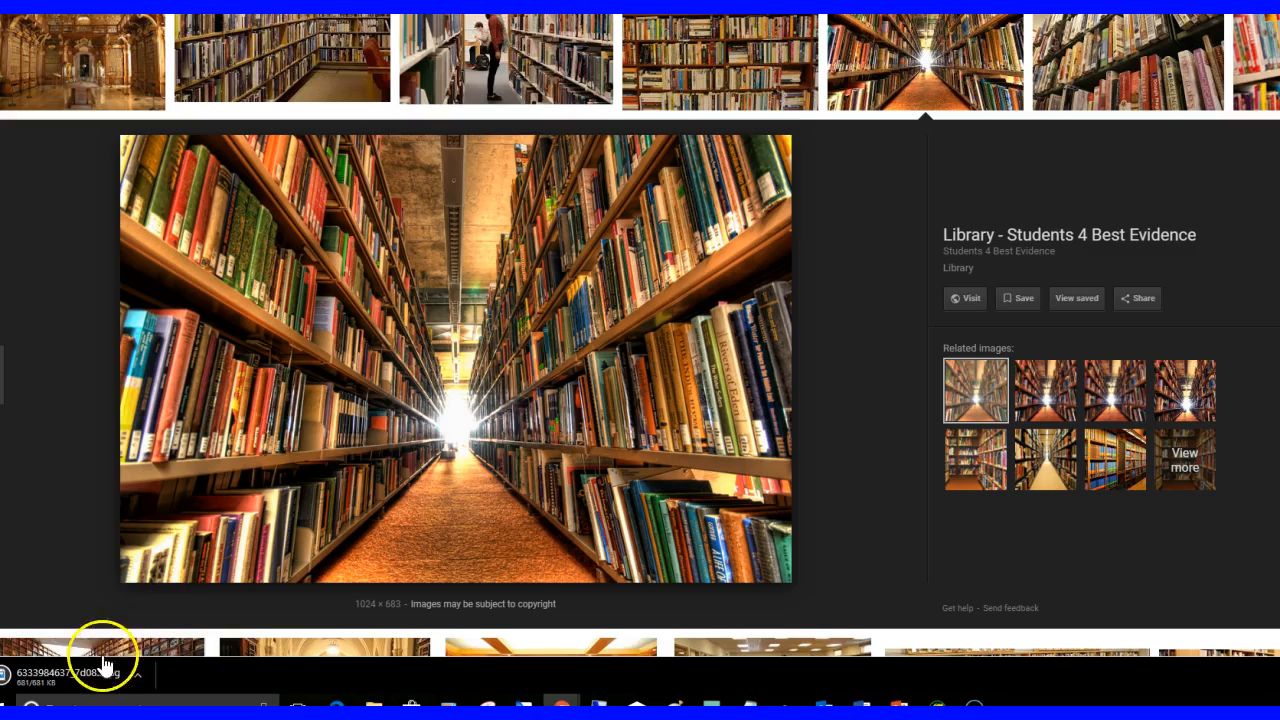
pyautogui.click(104, 663)
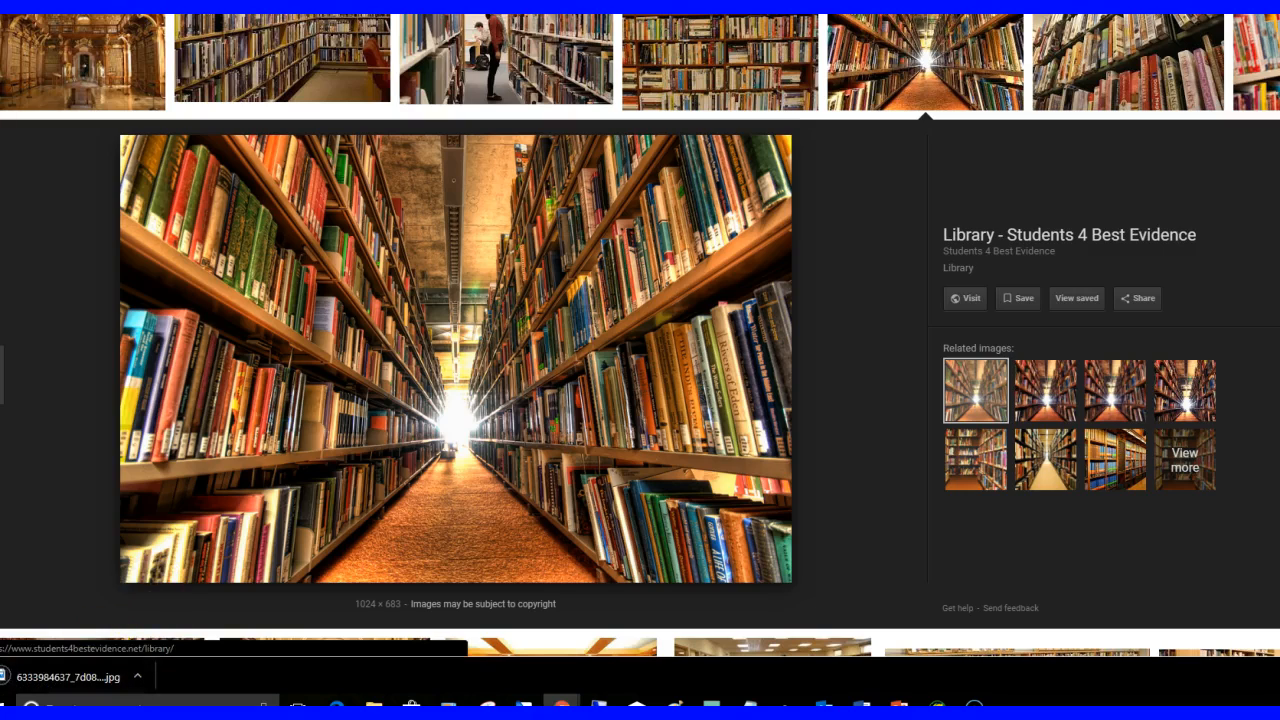
# Return to the WordPress post, upload the downloaded library image below the first line and insert it into the post.
pyautogui.click(330, 4)
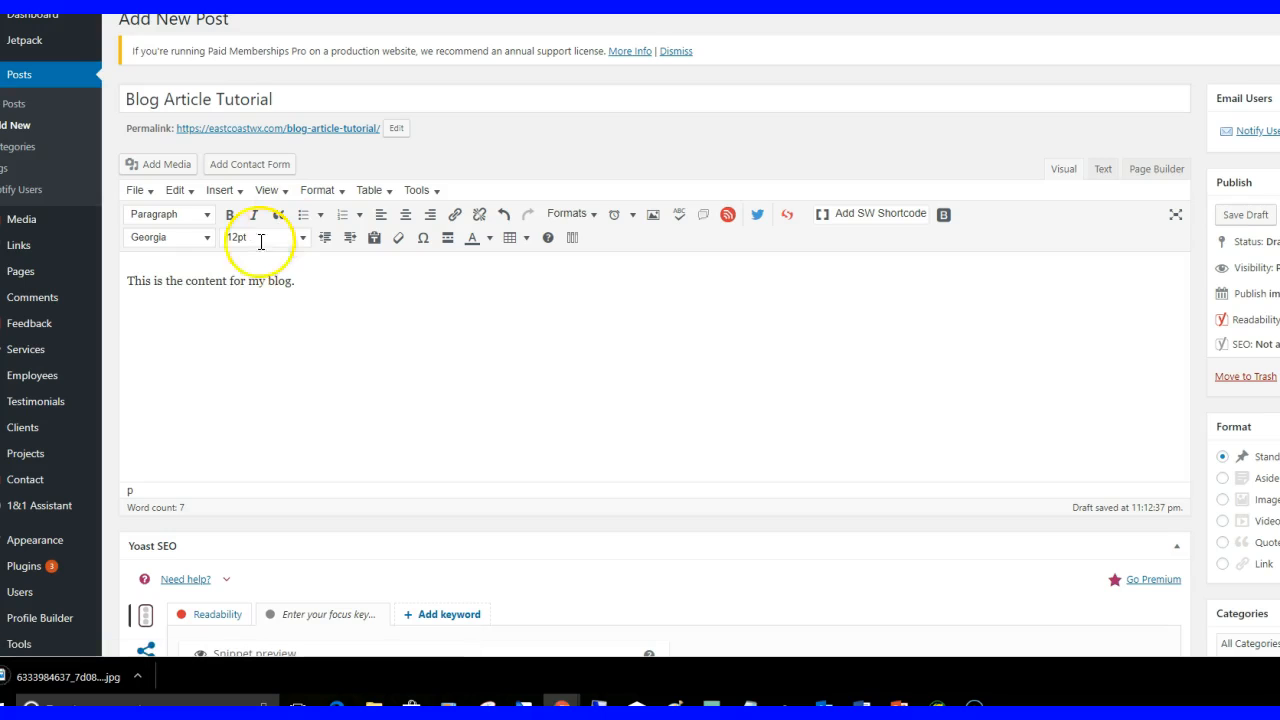
pyautogui.click(182, 319)
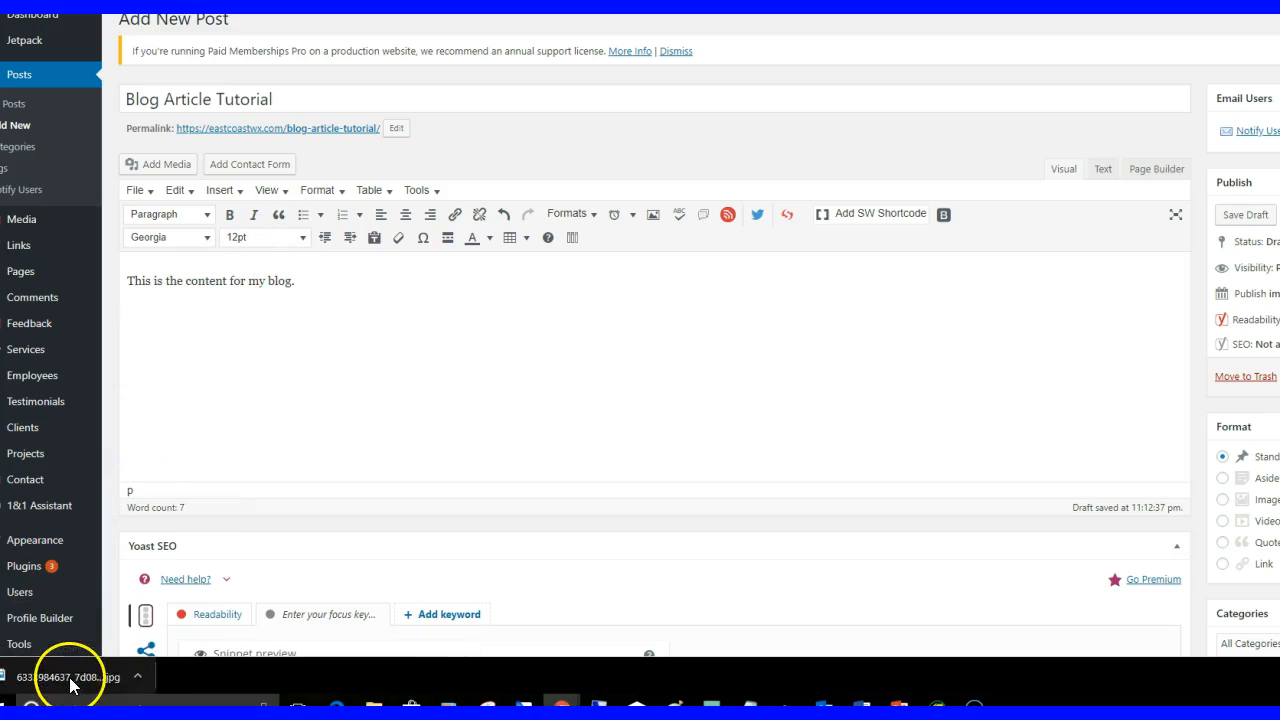
pyautogui.moveTo(62, 678); pyautogui.dragTo(223, 308)
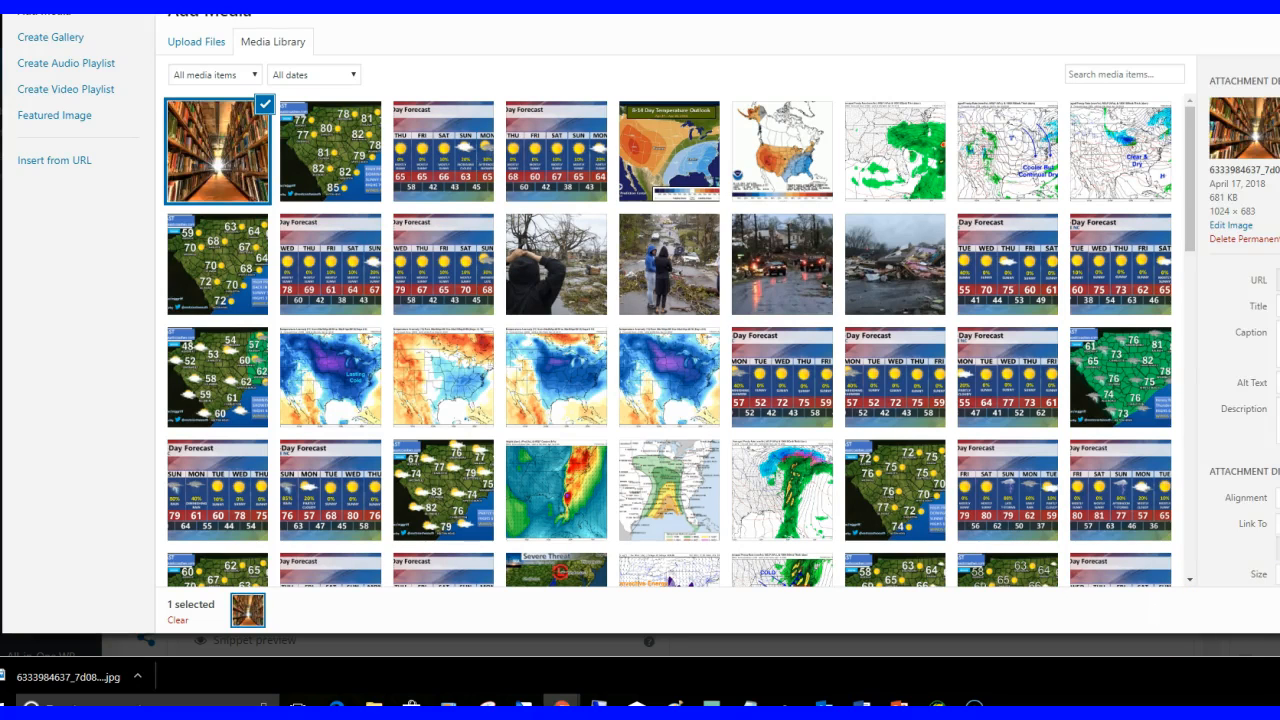
pyautogui.click(1279, 610)
pyautogui.scroll(-1, 958, 336)
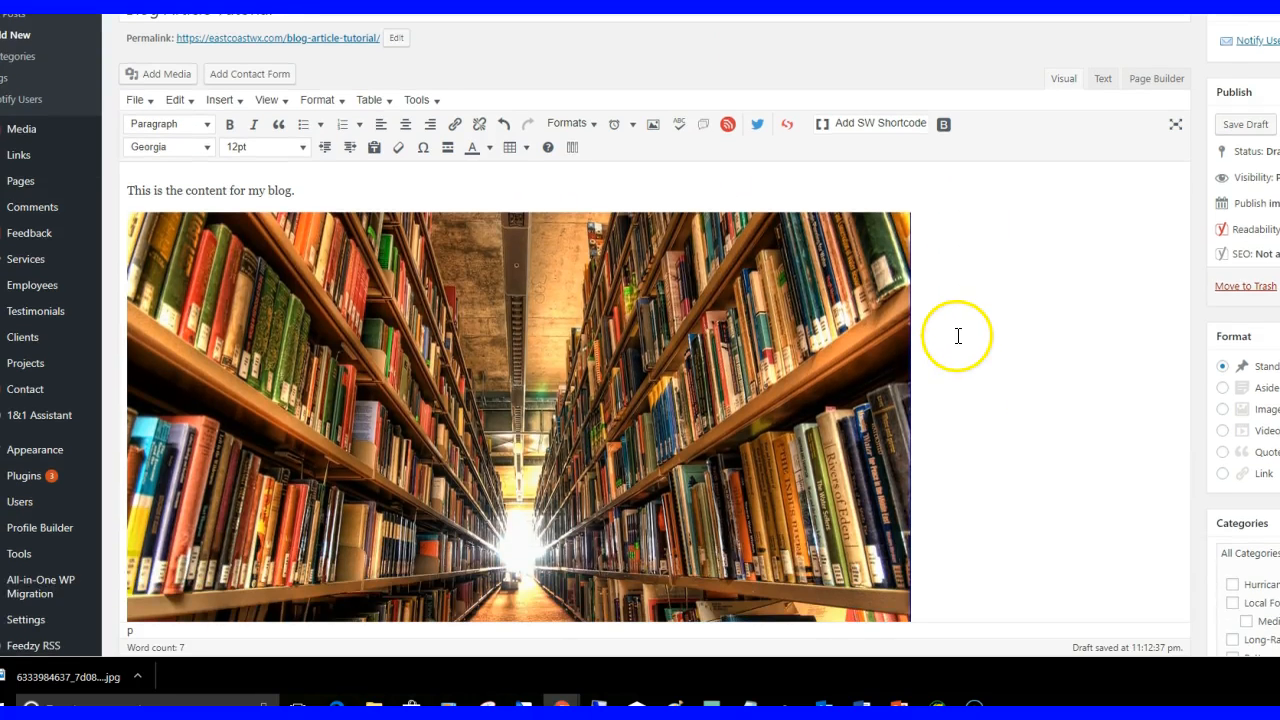
# Set the inserted library image's size to Medium – 300 × 200 and update it.
pyautogui.click(720, 404)
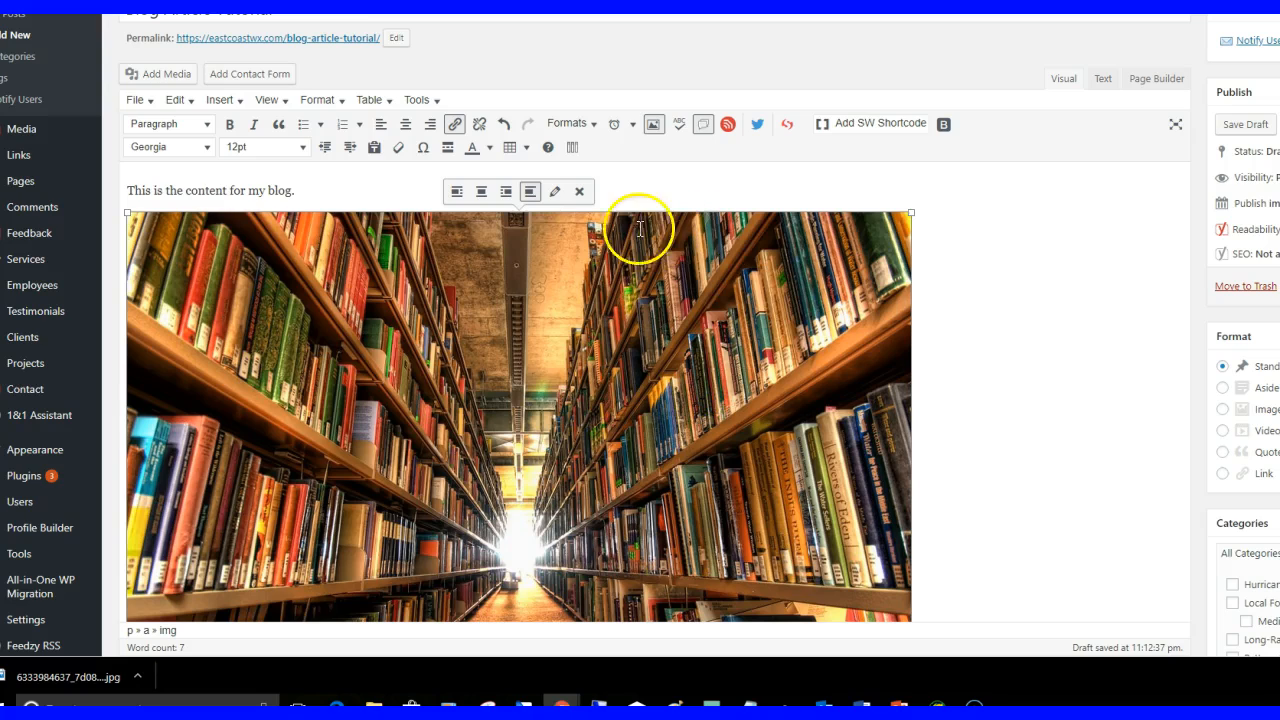
pyautogui.click(554, 192)
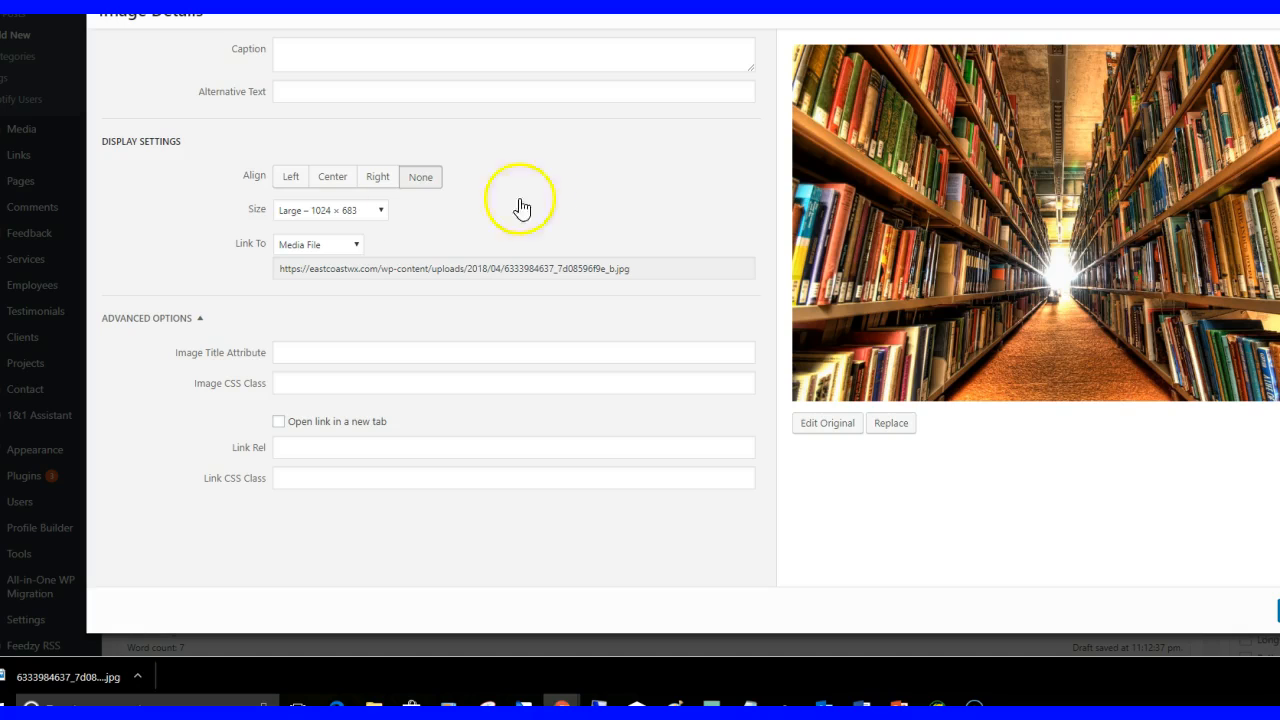
pyautogui.click(368, 211)
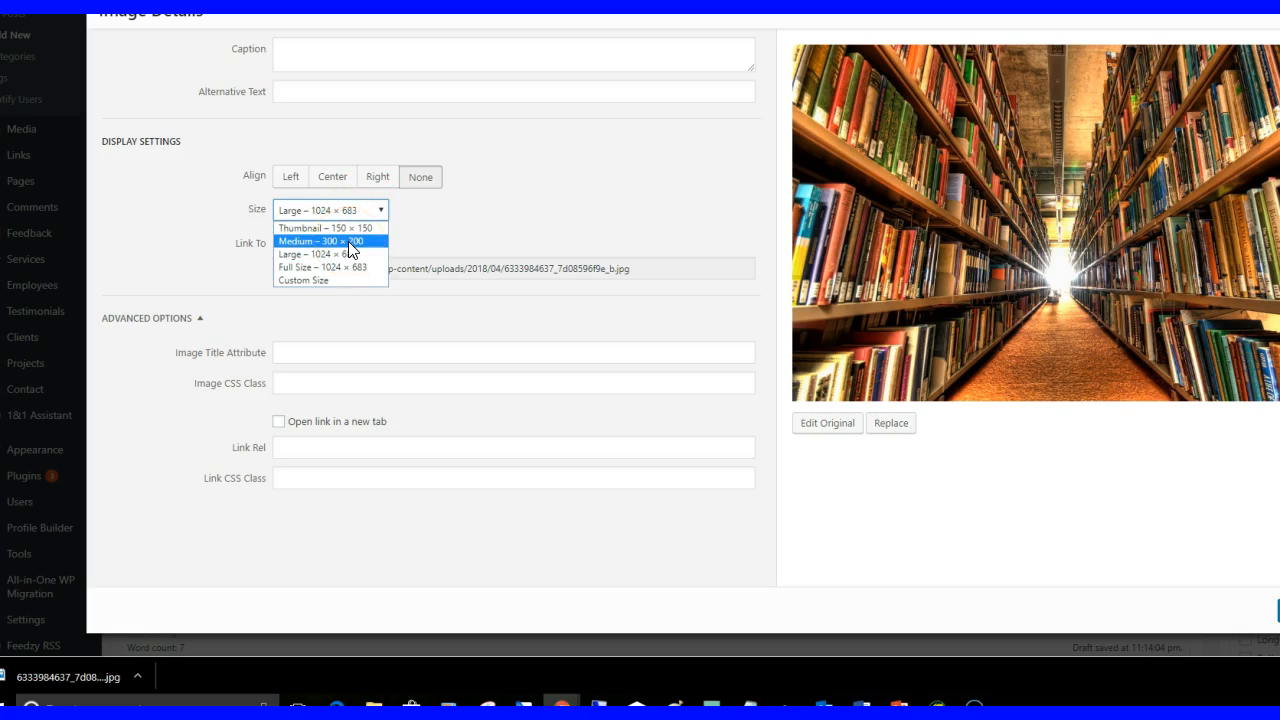
pyautogui.click(350, 241)
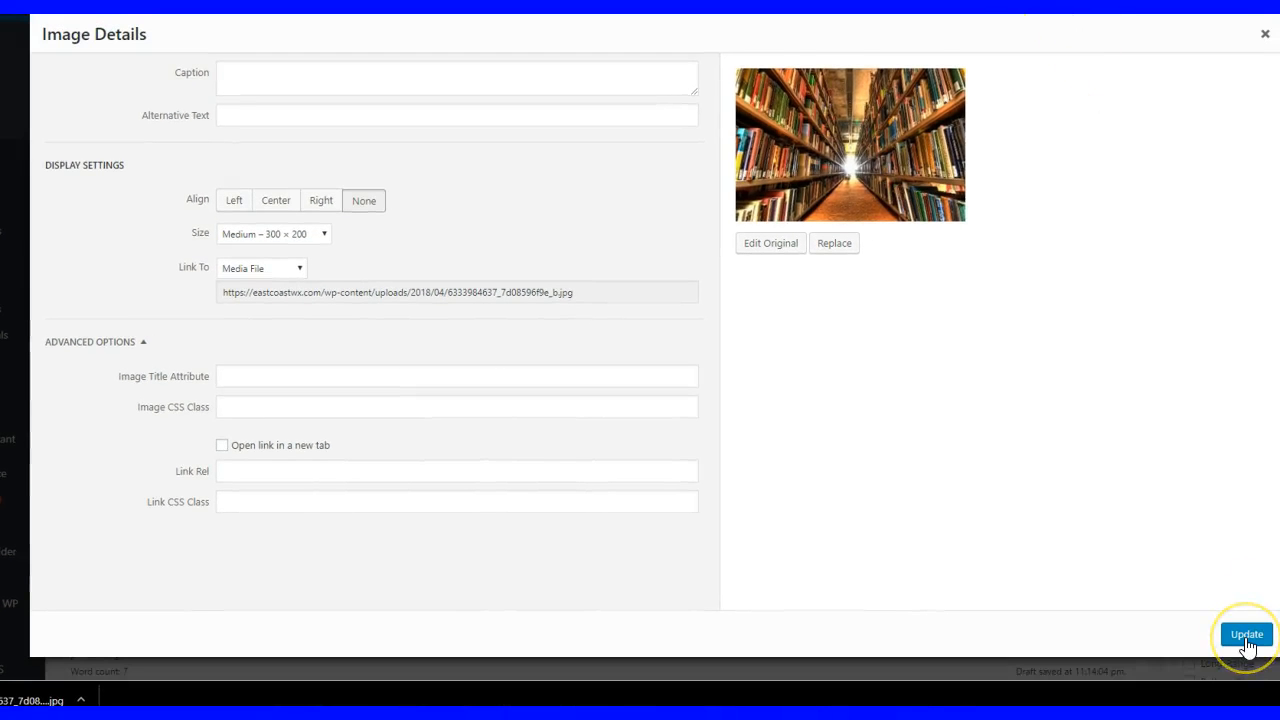
pyautogui.click(1246, 636)
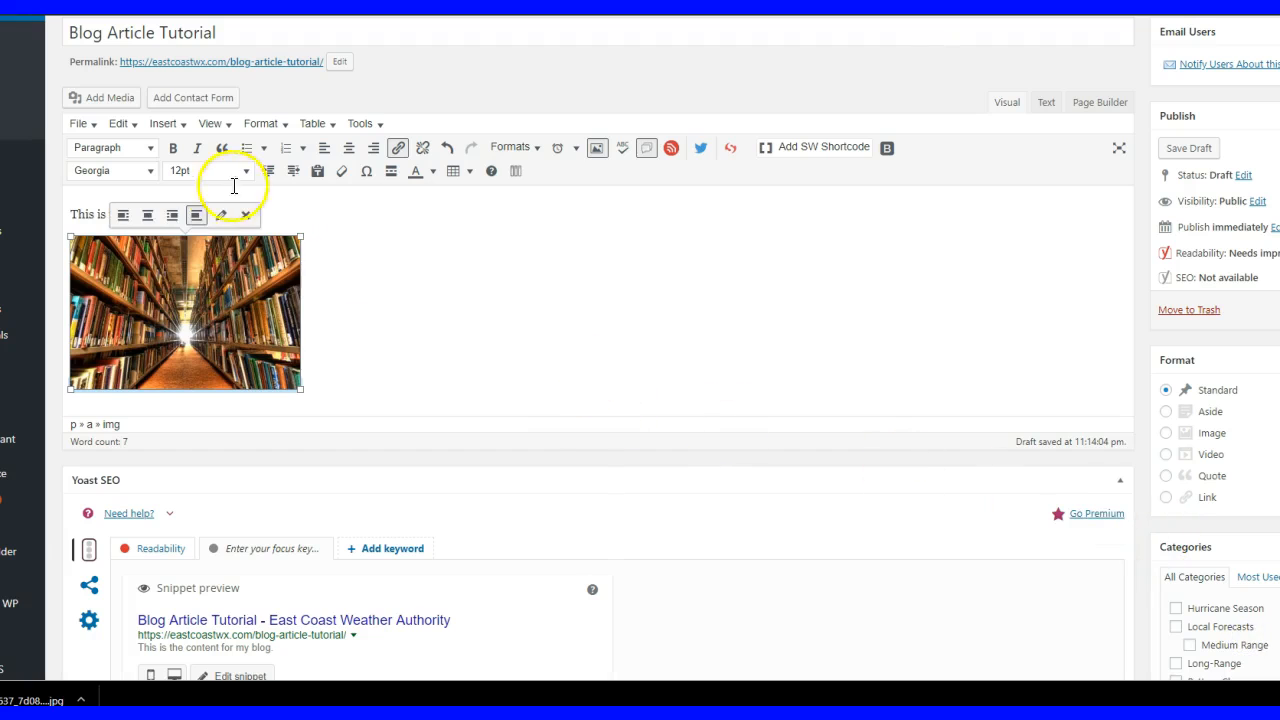
# Add the paragraph "This is more content for my blog." below the library image.
pyautogui.click(357, 298)
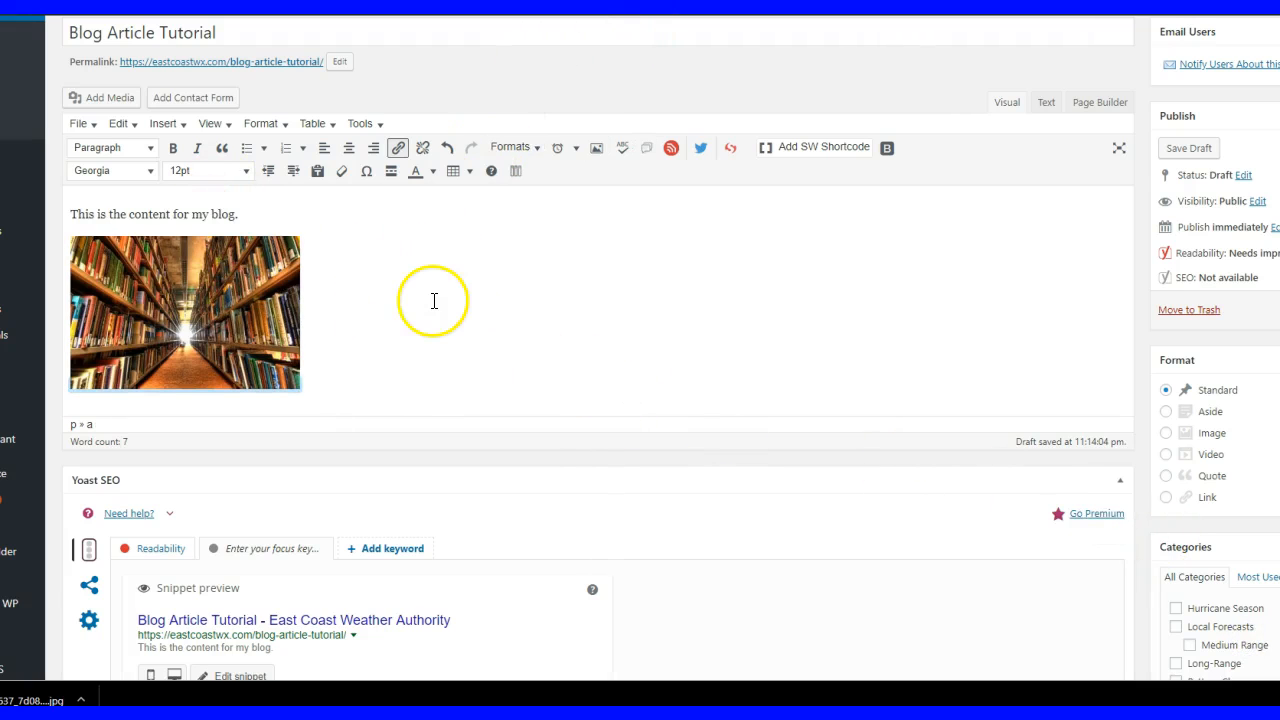
pyautogui.click(397, 382)
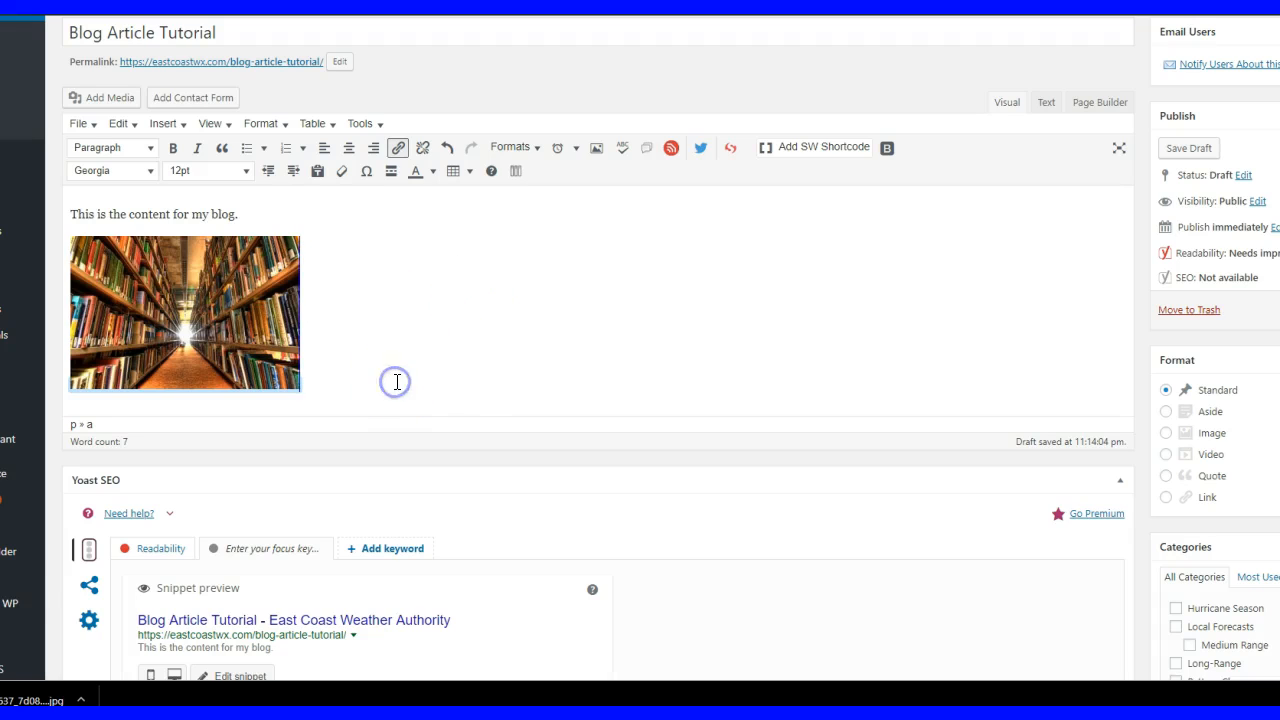
pyautogui.press('Return')
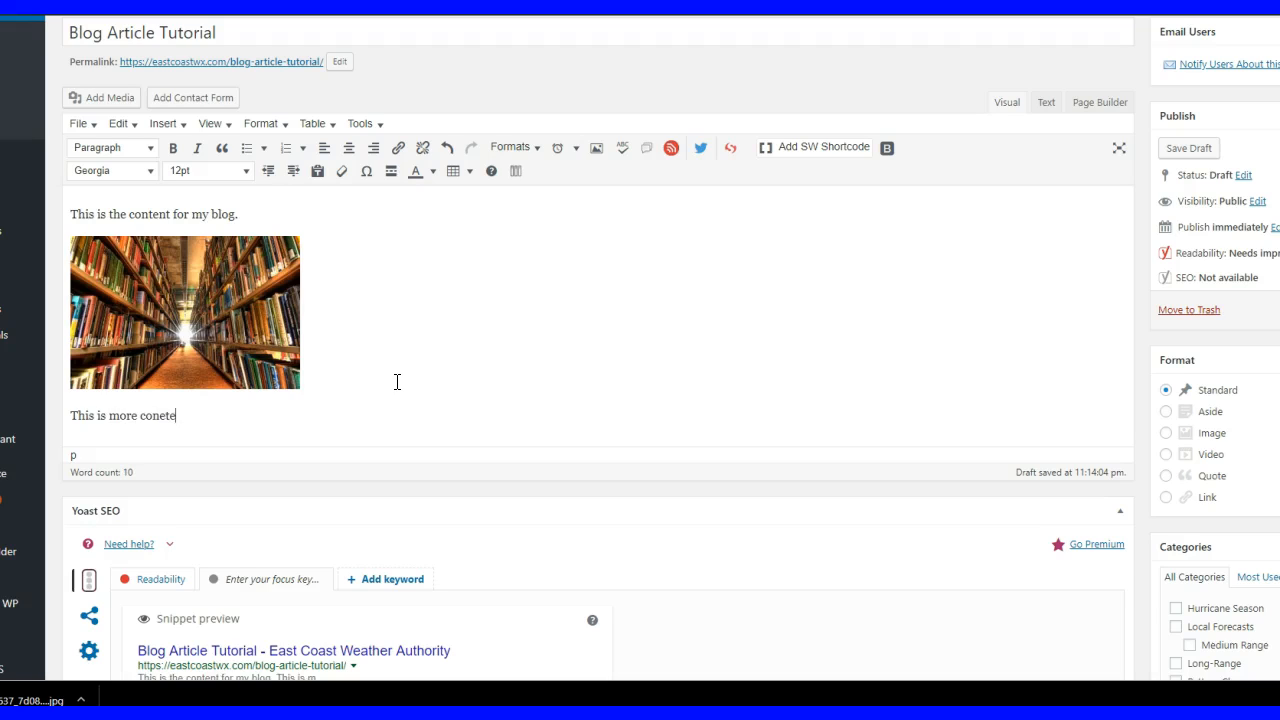
pyautogui.write('This is more content for my blog.')
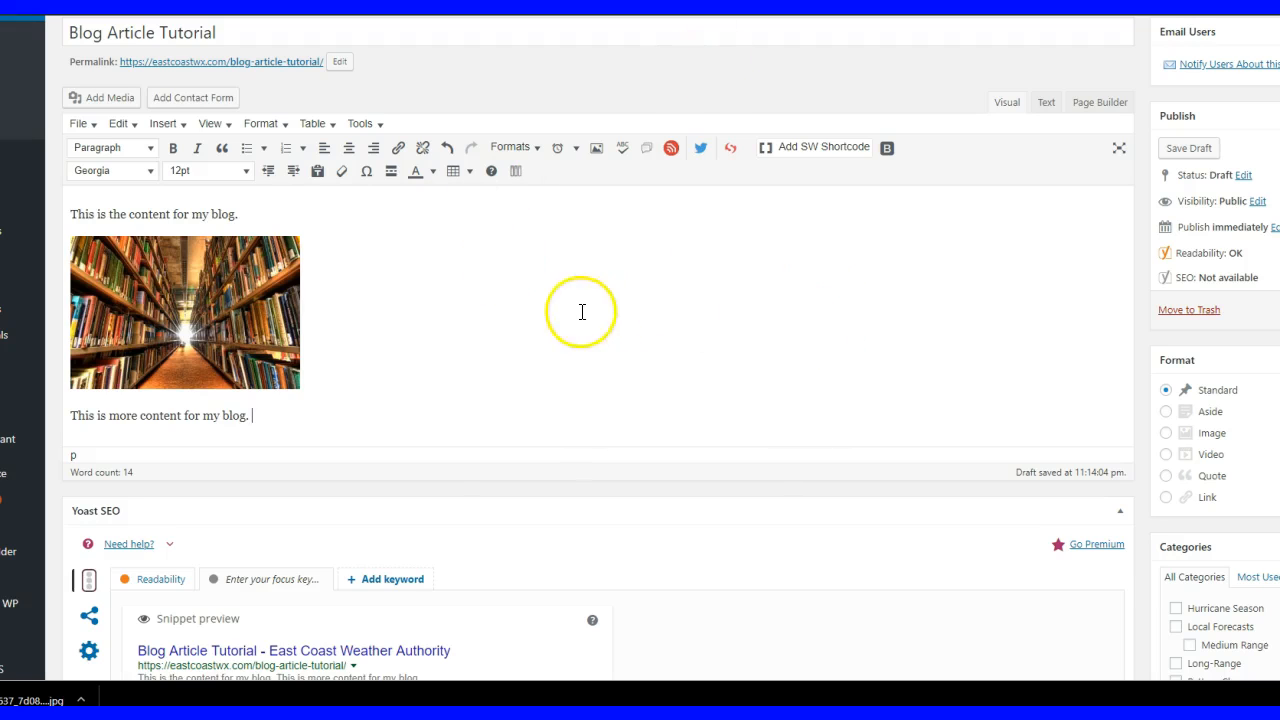
# End the post with the line "Thank you for reading." and the sign-off "-Author" on separate lines.
pyautogui.click(279, 410)
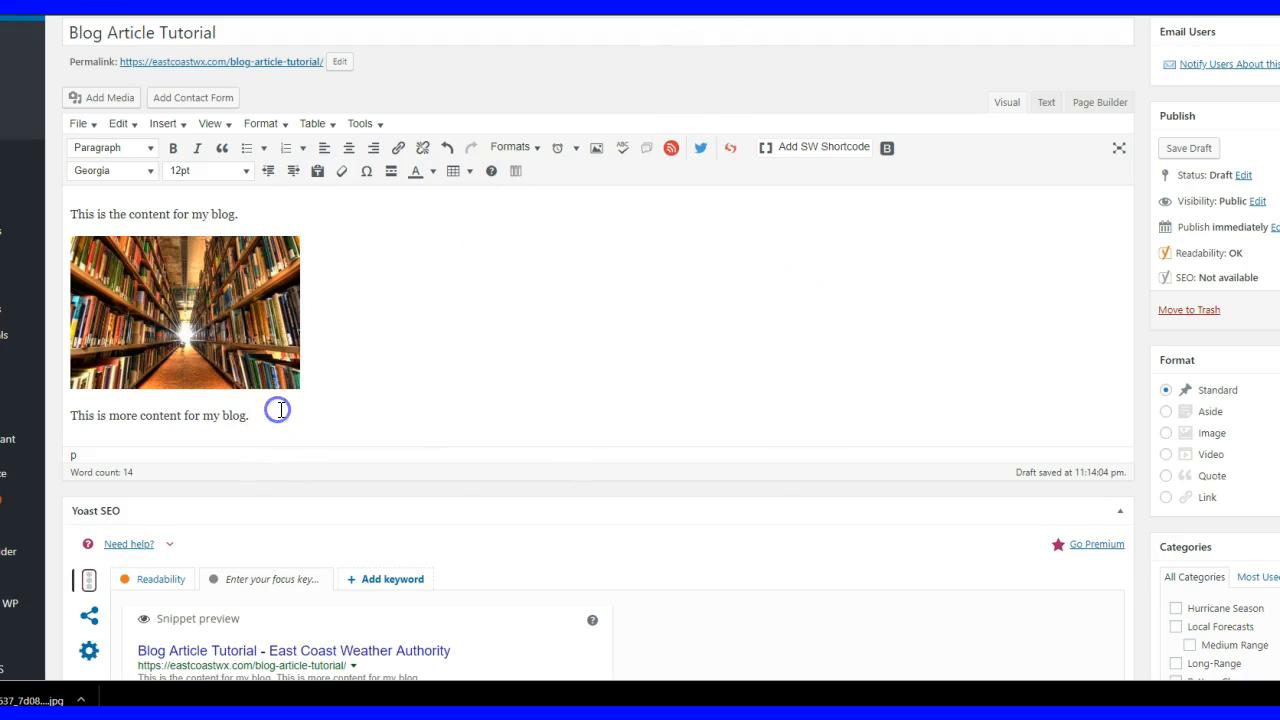
pyautogui.press('Return')
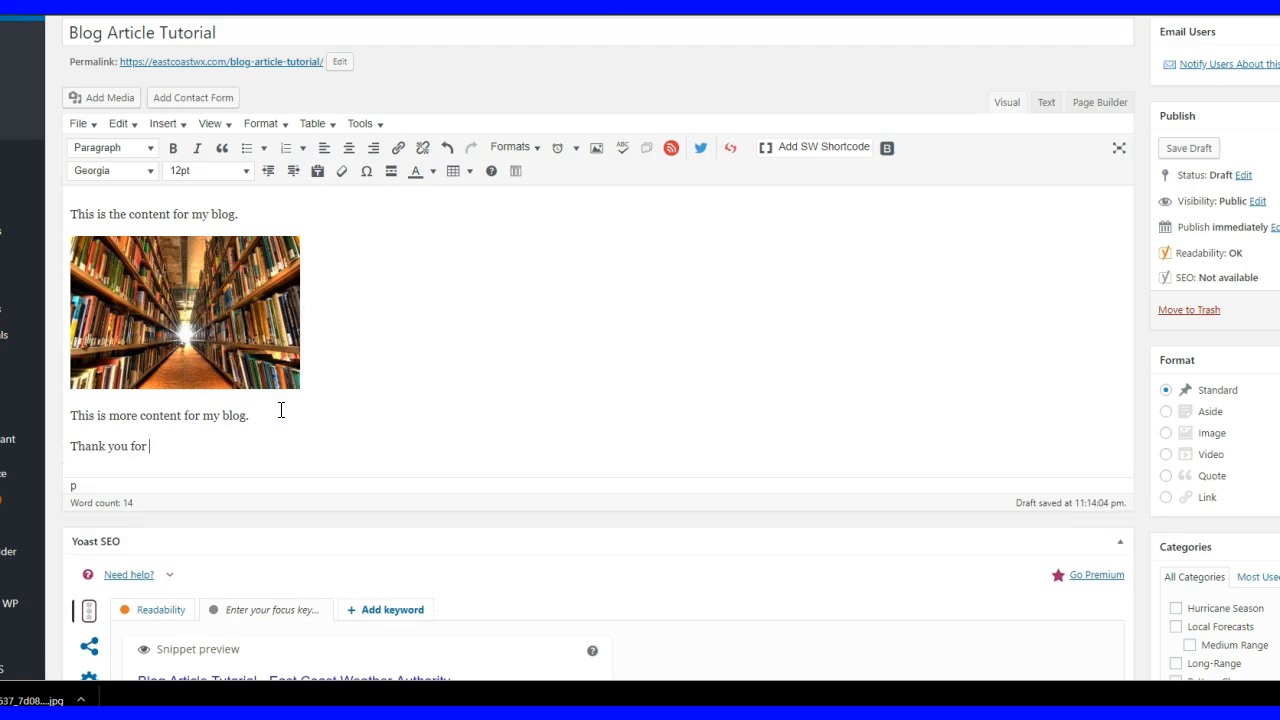
pyautogui.press('Return')
pyautogui.write('-Author')
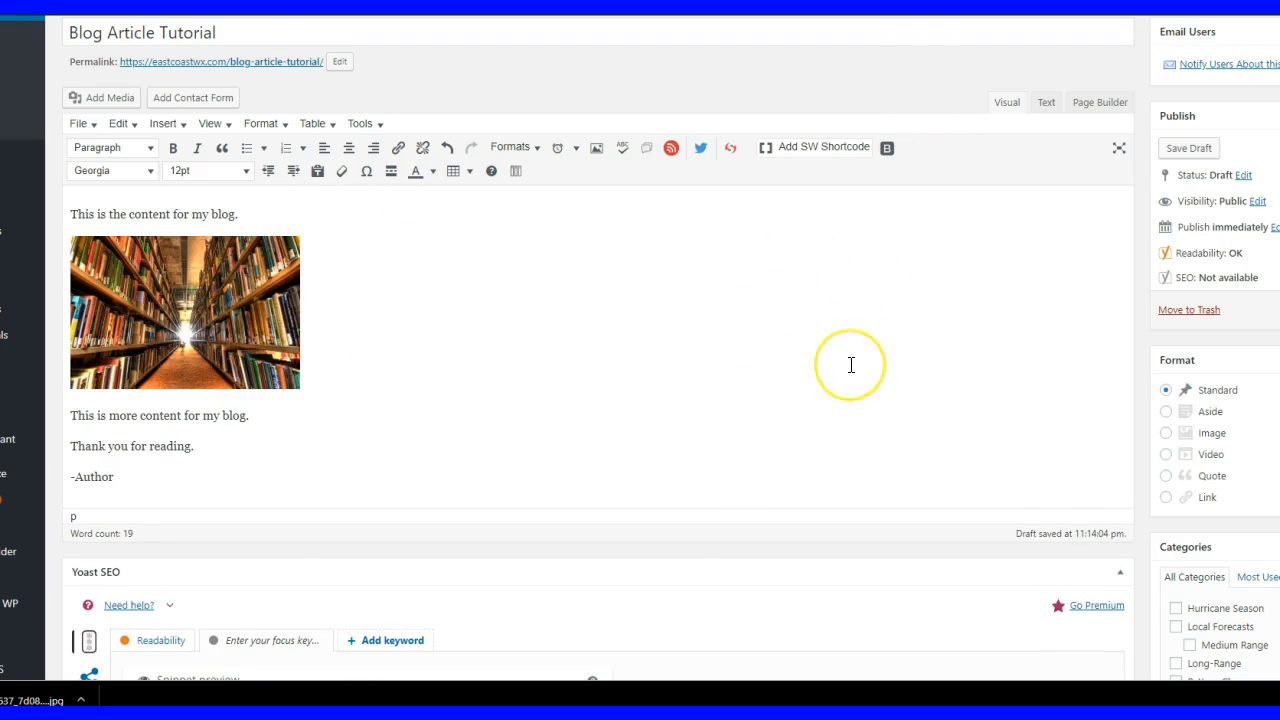
# Assign the post to the "type a" category.
pyautogui.scroll(1, 851, 365)
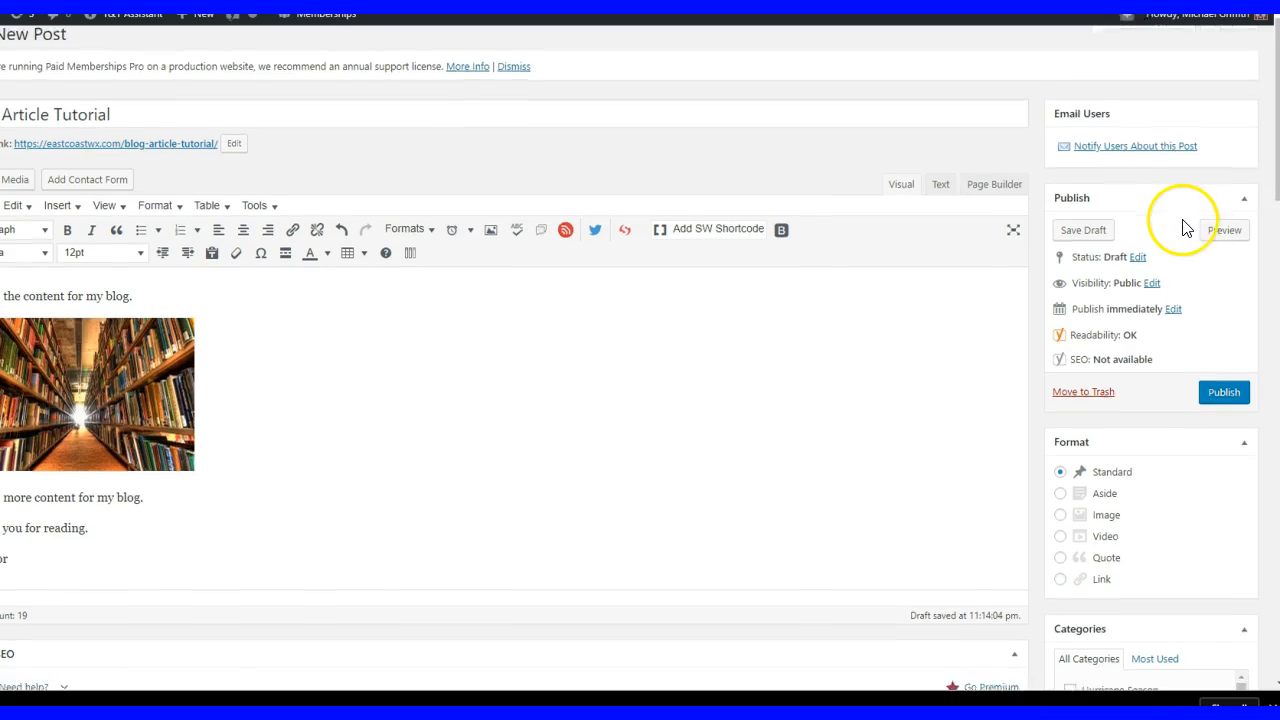
pyautogui.scroll(-1, 1183, 228)
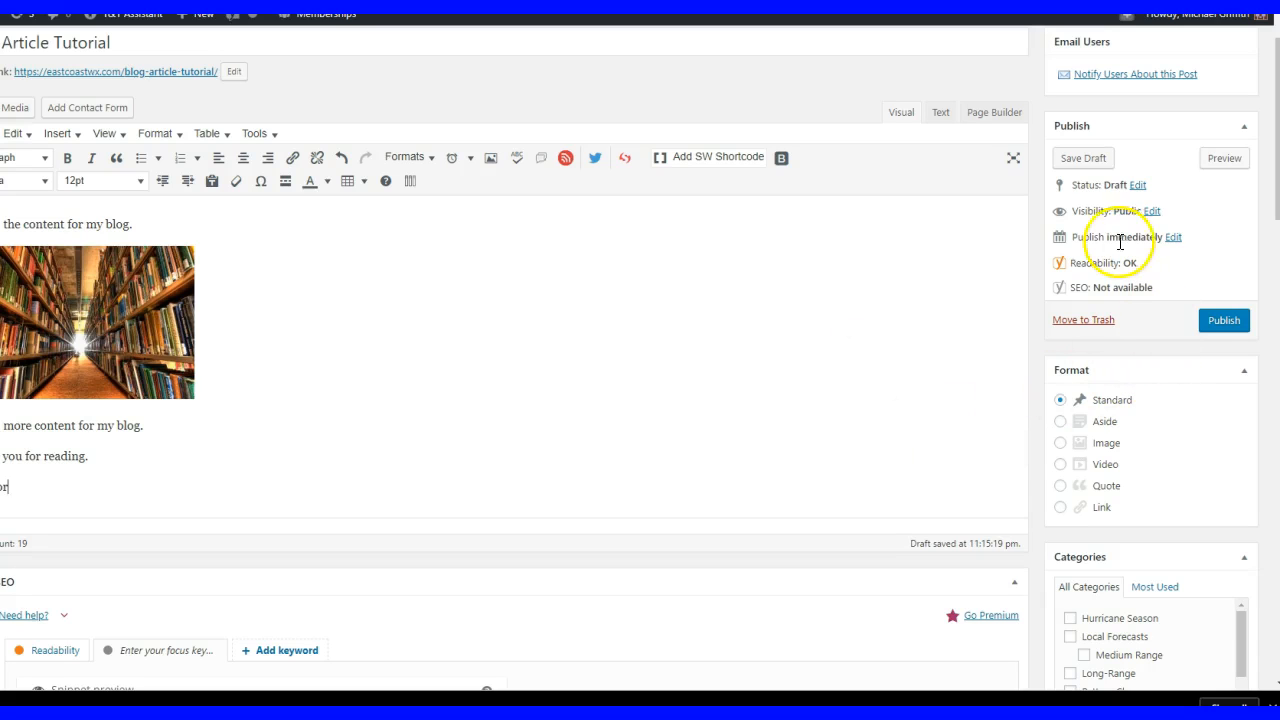
pyautogui.scroll(-3, 1160, 220)
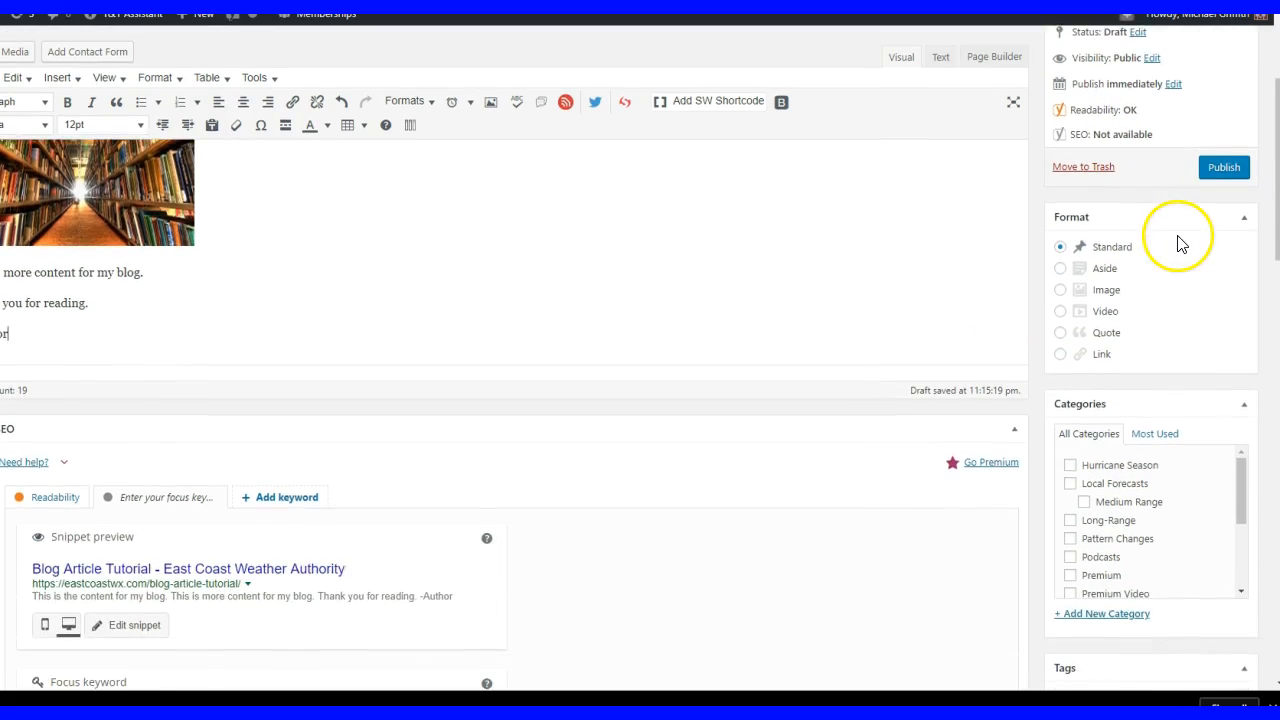
pyautogui.scroll(-2, 1180, 243)
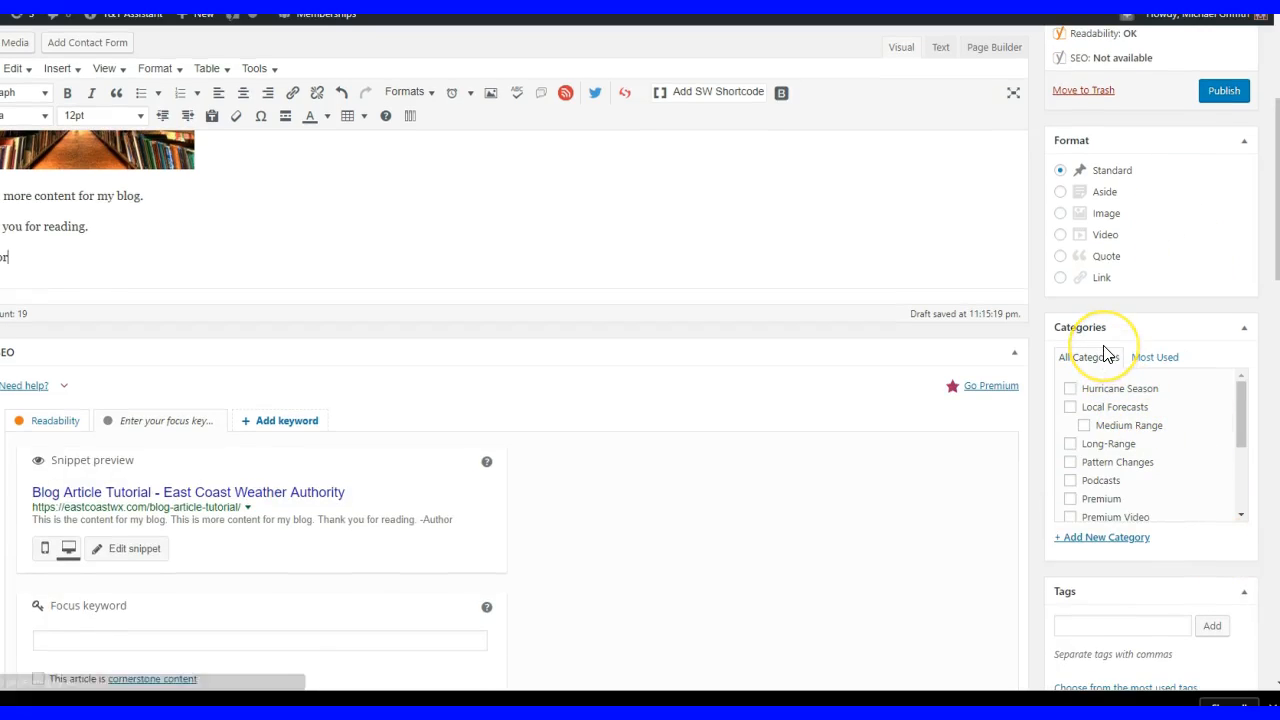
pyautogui.scroll(-3, 1196, 418)
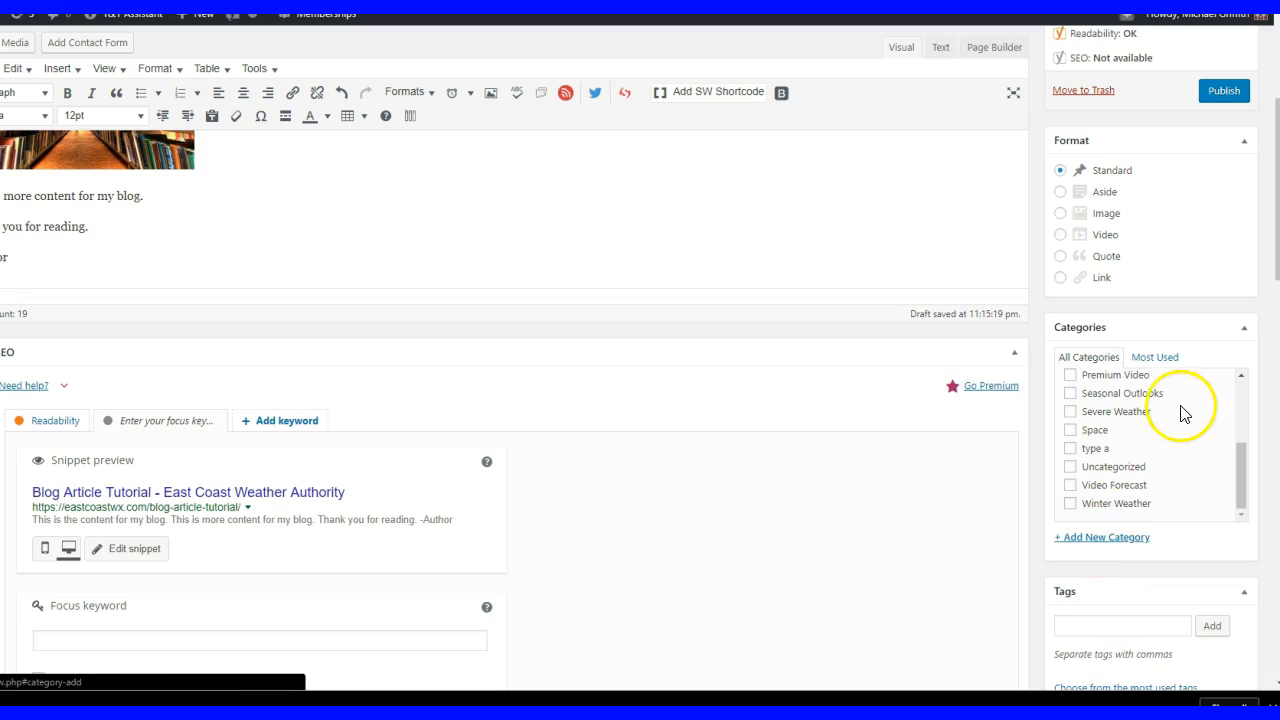
pyautogui.scroll(3, 1181, 432)
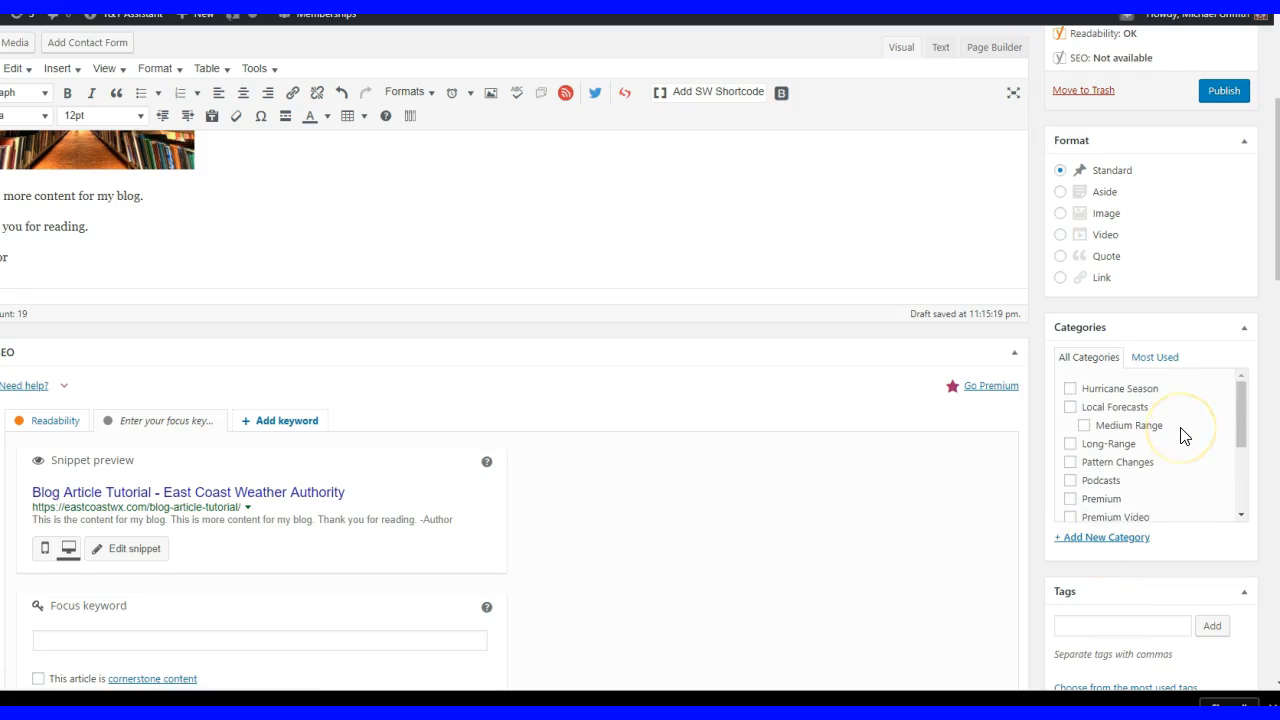
pyautogui.scroll(1, 1183, 437)
pyautogui.scroll(-4, 1210, 397)
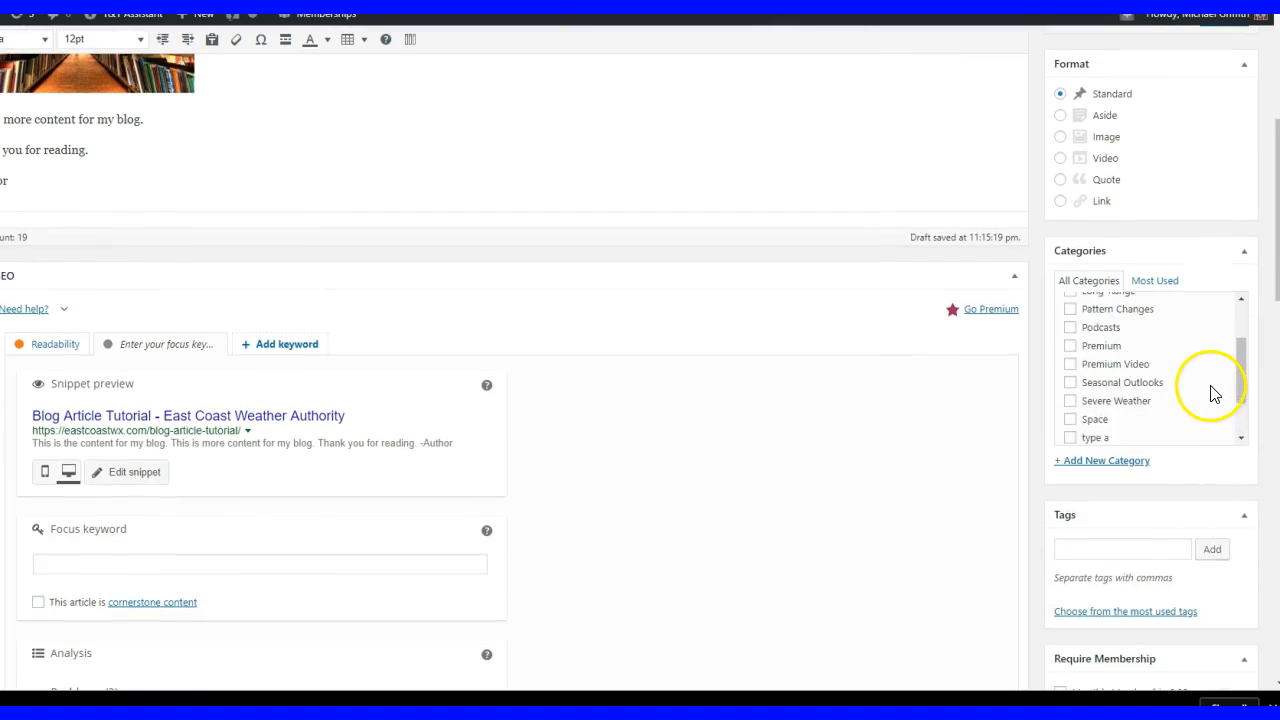
pyautogui.click(1070, 371)
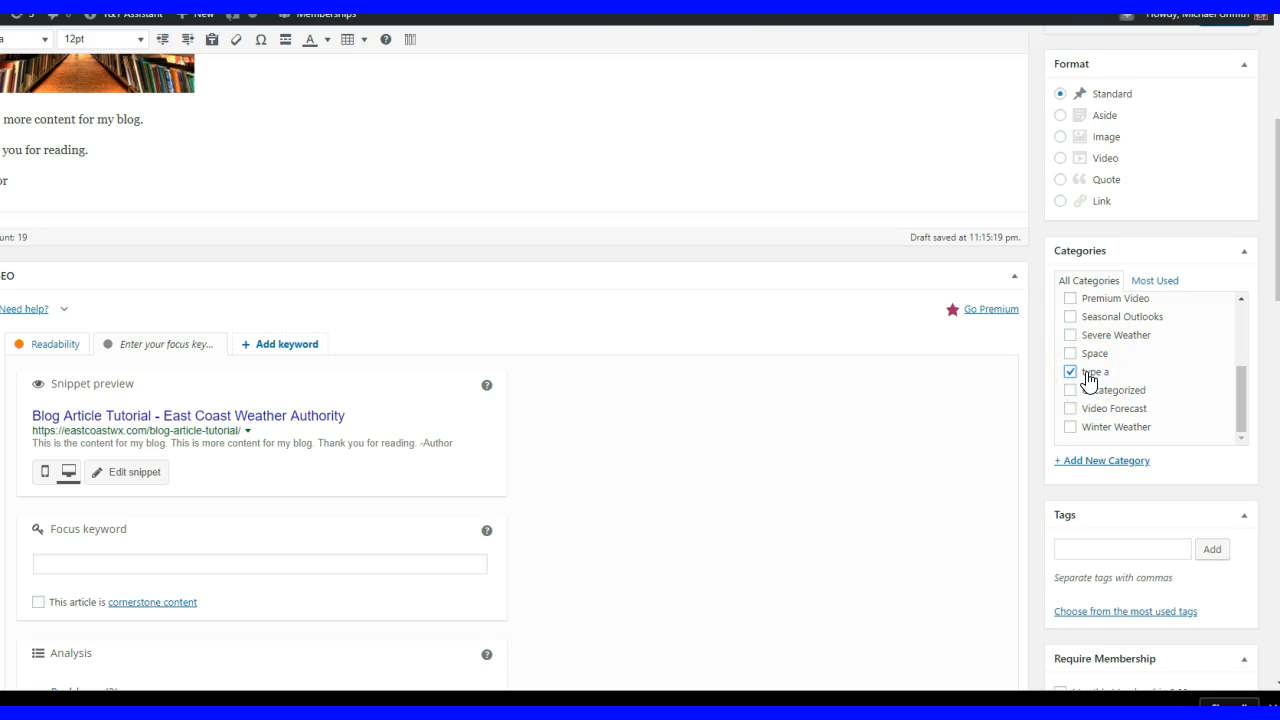
pyautogui.click(1091, 385)
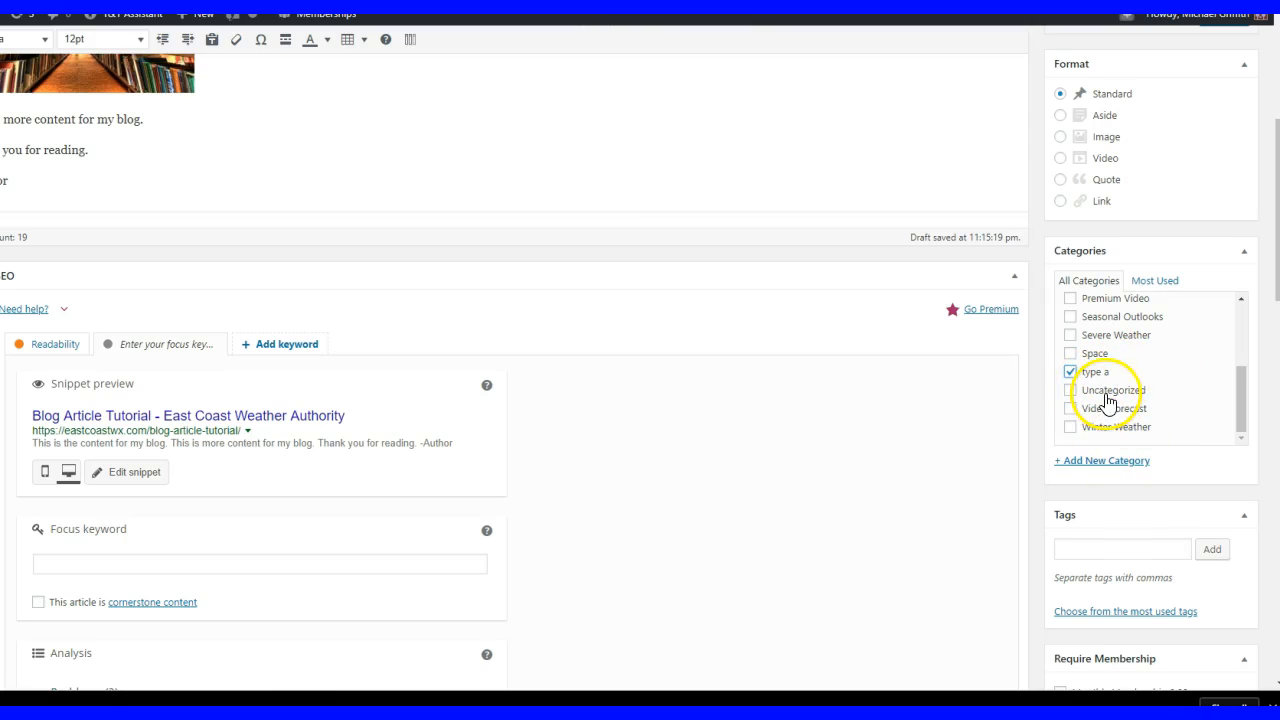
# Set the library bookshelf picture from the media library as the post's featured image.
pyautogui.scroll(-2, 882, 437)
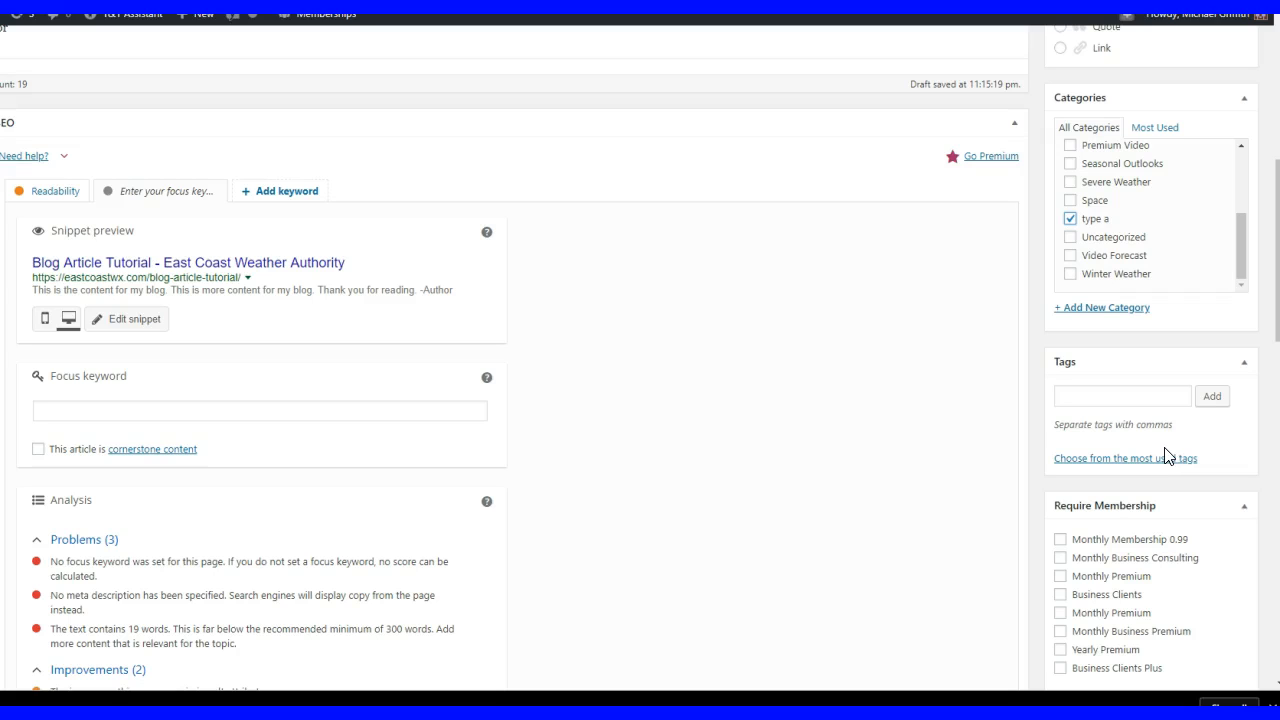
pyautogui.scroll(-1, 1166, 466)
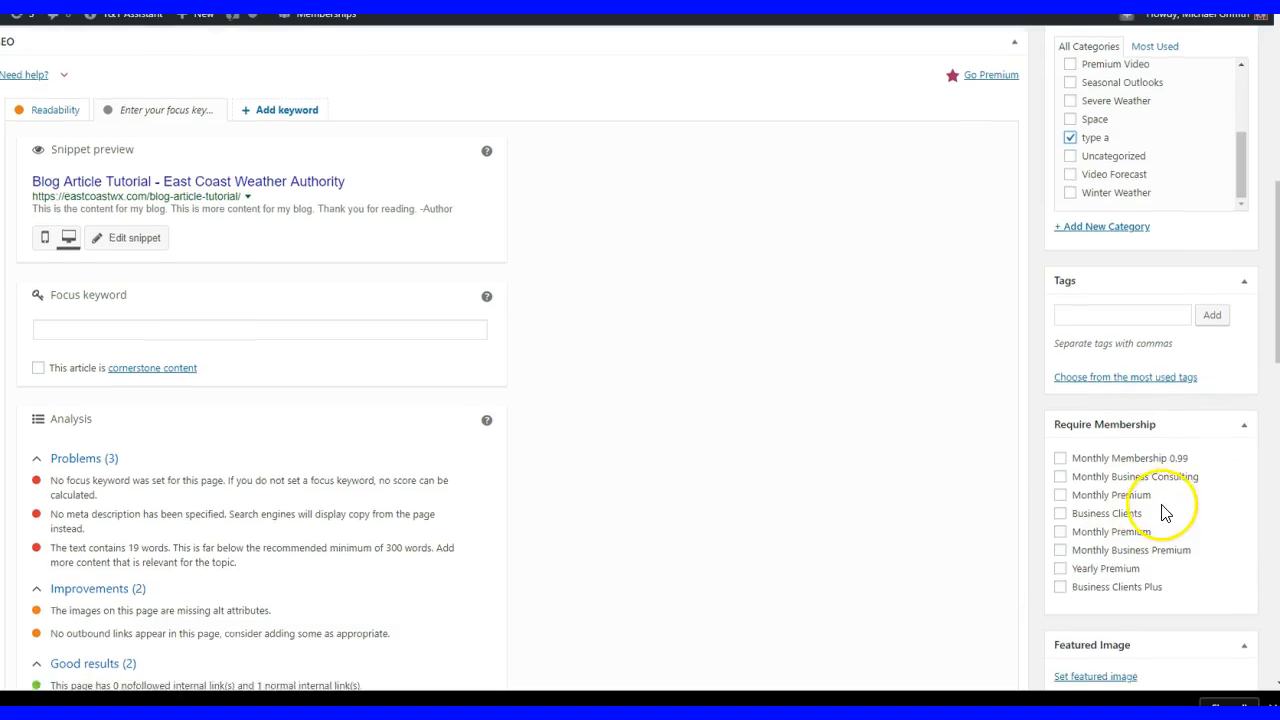
pyautogui.scroll(-2, 1160, 535)
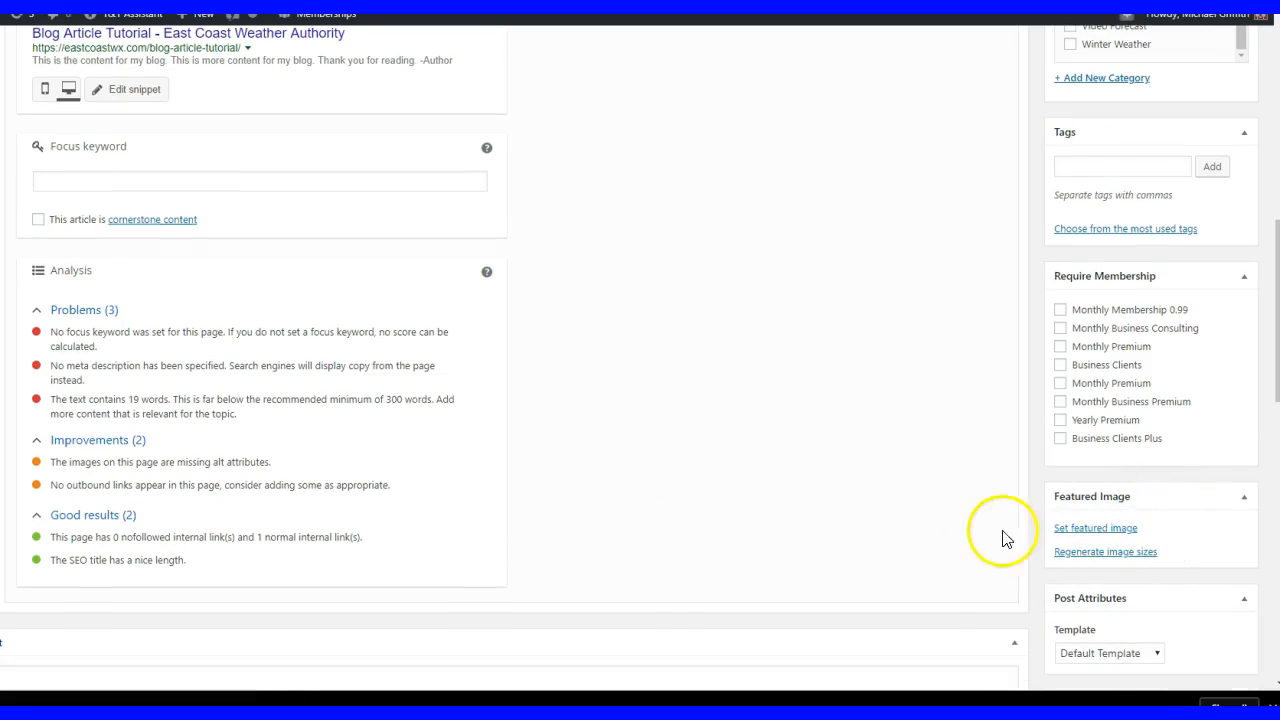
pyautogui.click(1106, 530)
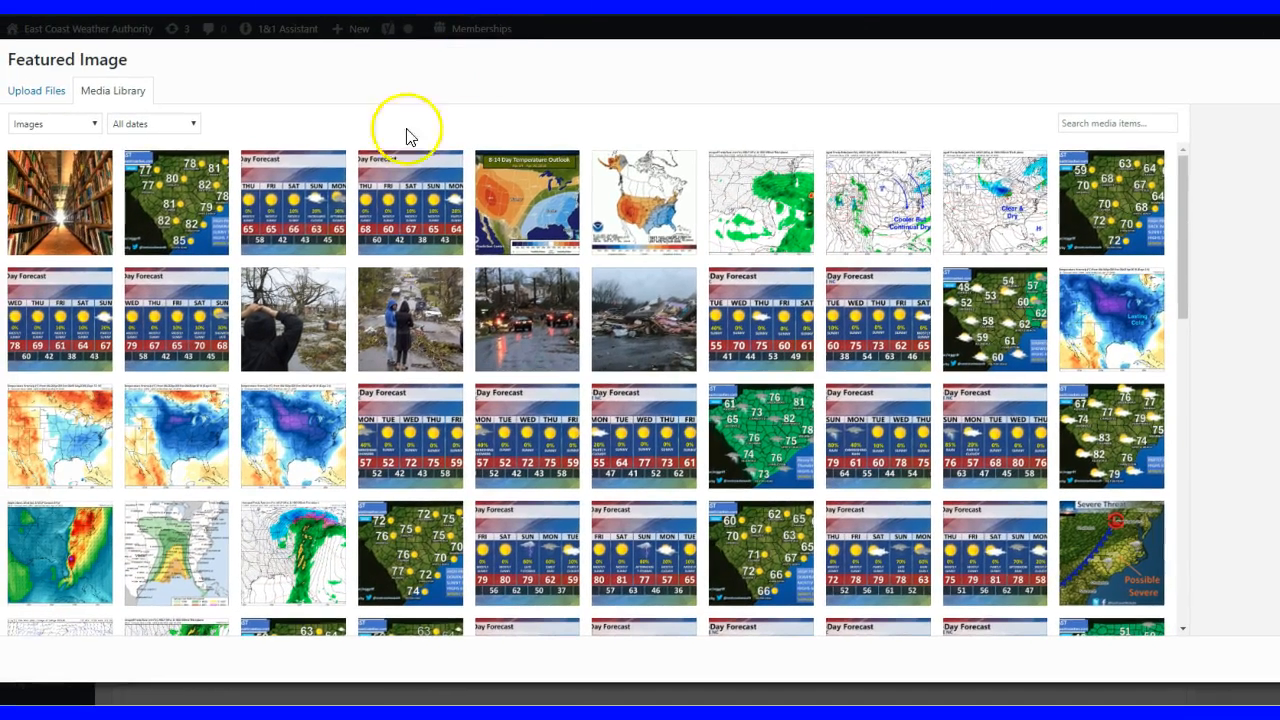
pyautogui.click(86, 195)
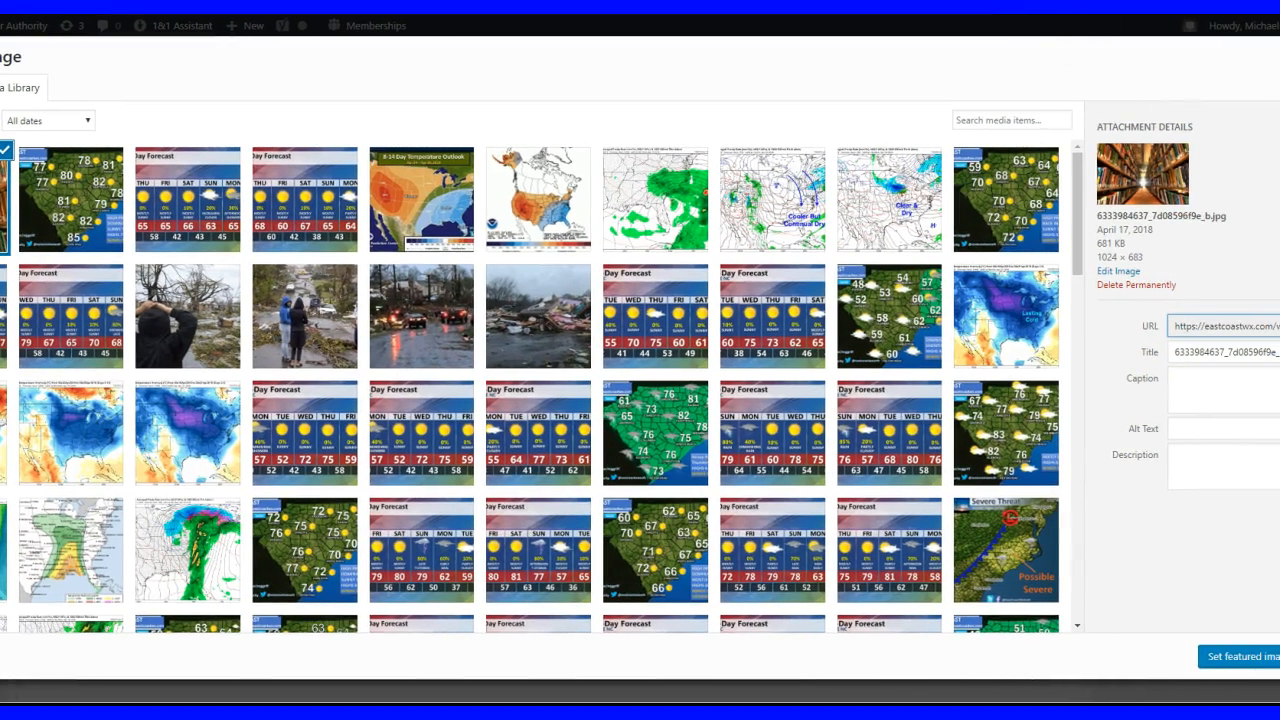
pyautogui.click(1230, 657)
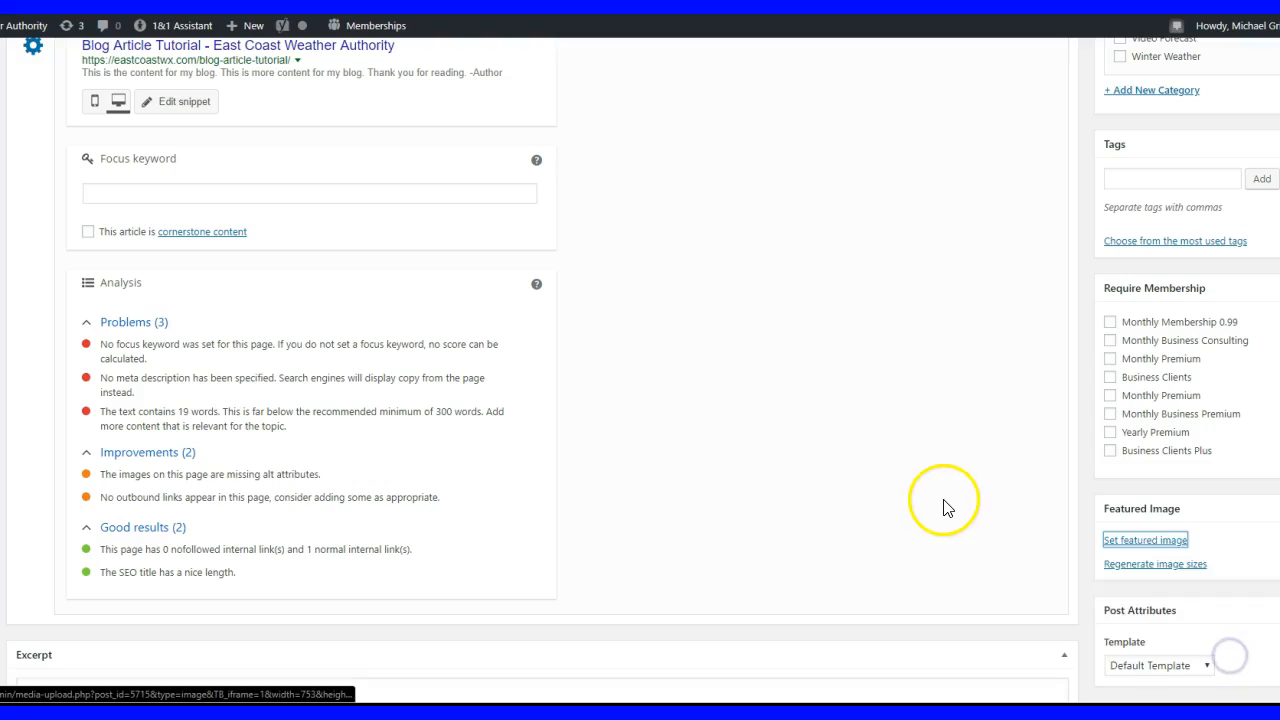
# Check the template options in the post attributes and keep Default Template selected.
pyautogui.scroll(-2, 1180, 490)
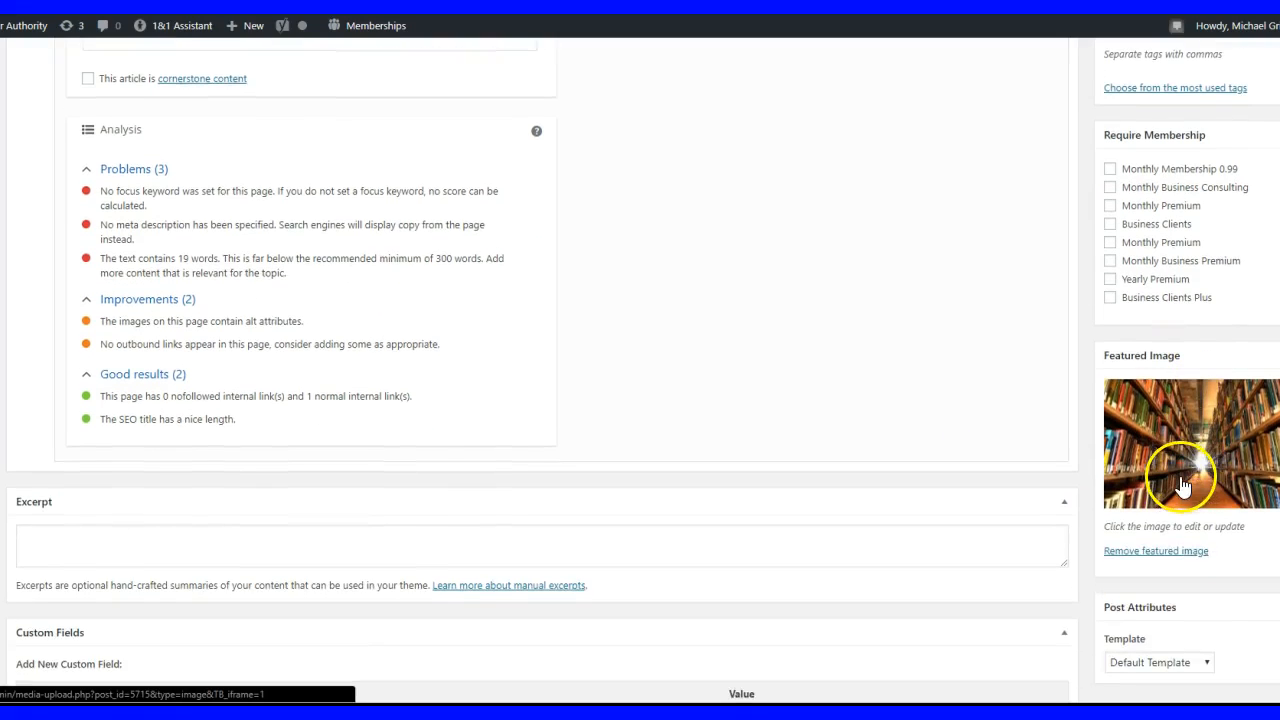
pyautogui.scroll(-2, 1170, 494)
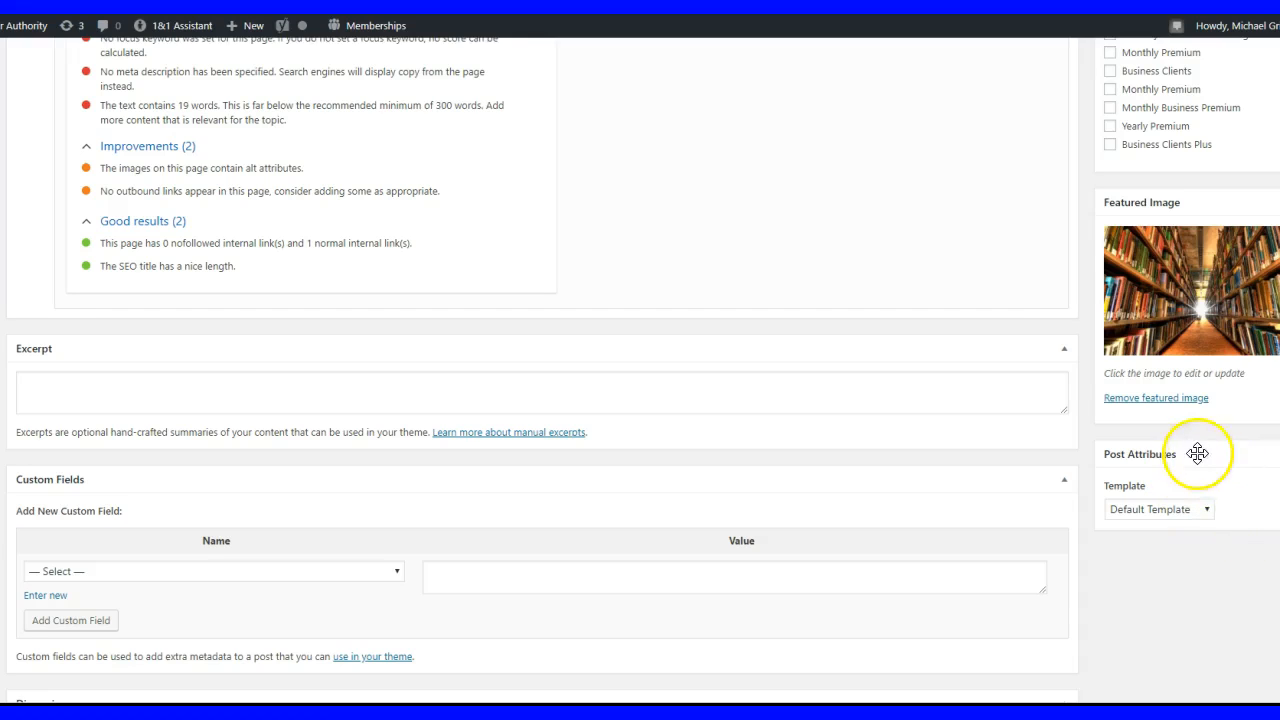
pyautogui.click(1207, 511)
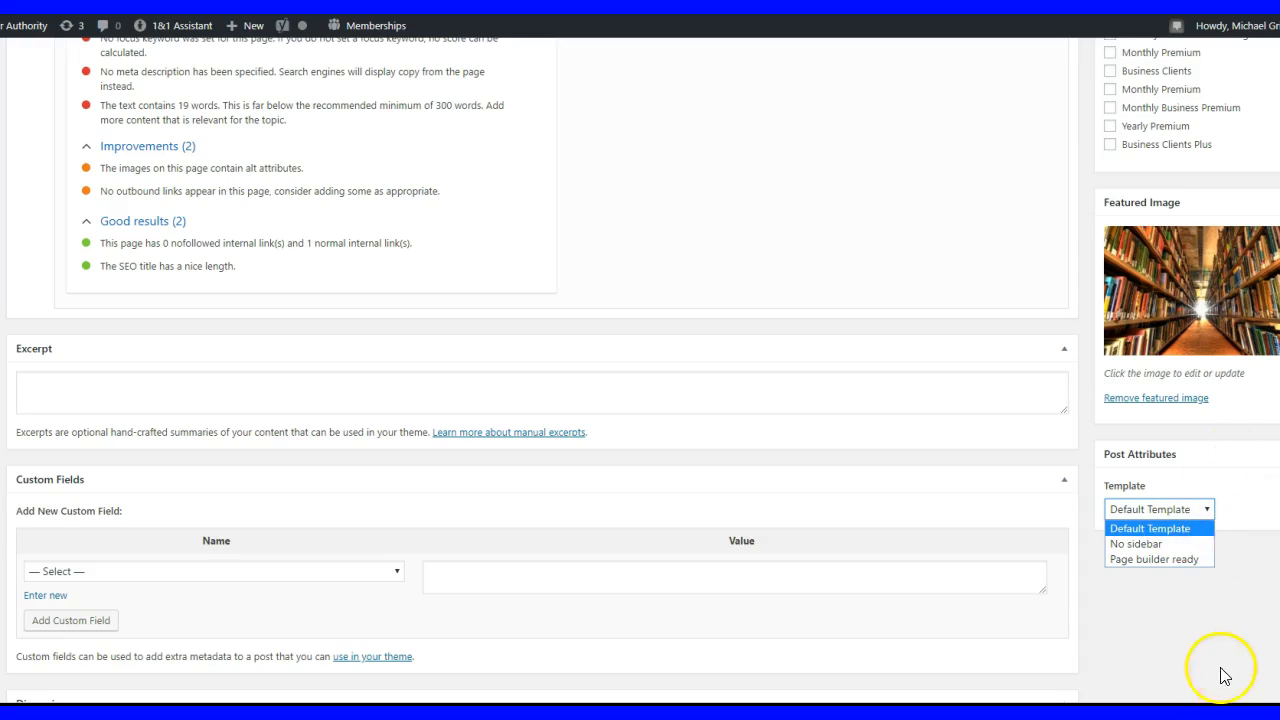
pyautogui.click(1203, 529)
pyautogui.click(1204, 603)
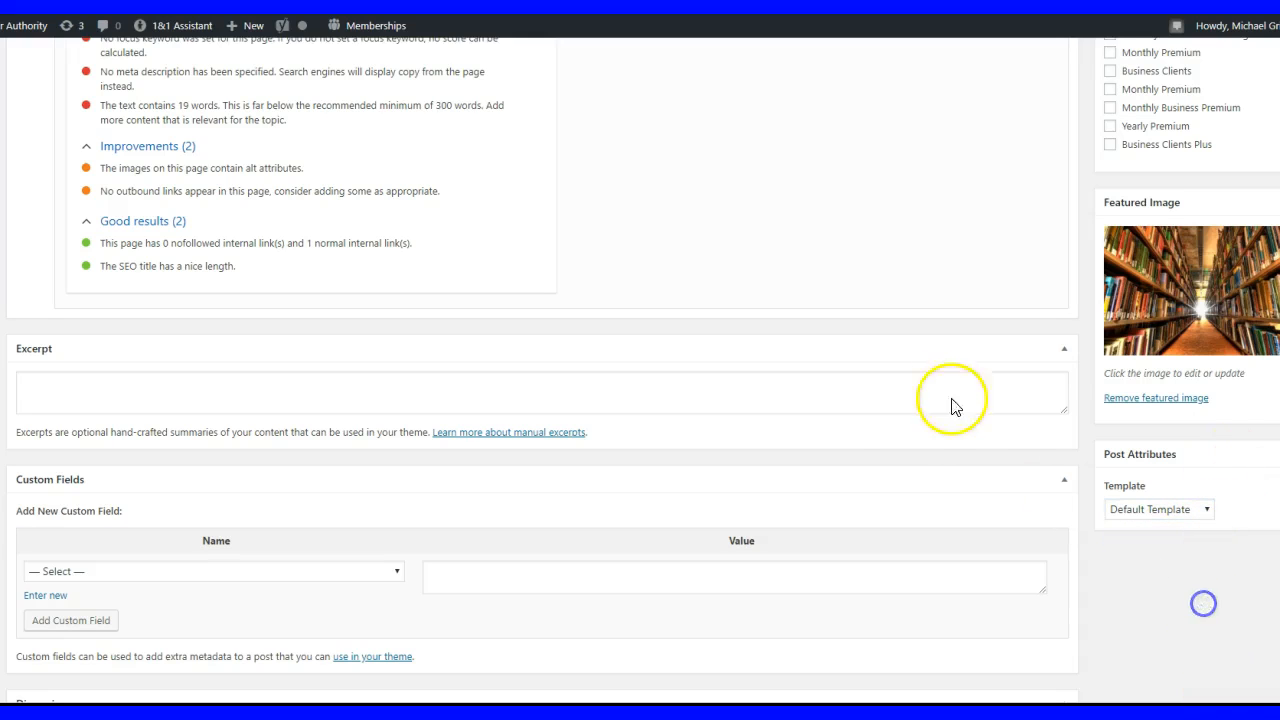
# Review the post from the excerpt and SEO analysis back up to its content and publishing settings.
pyautogui.scroll(3, 902, 450)
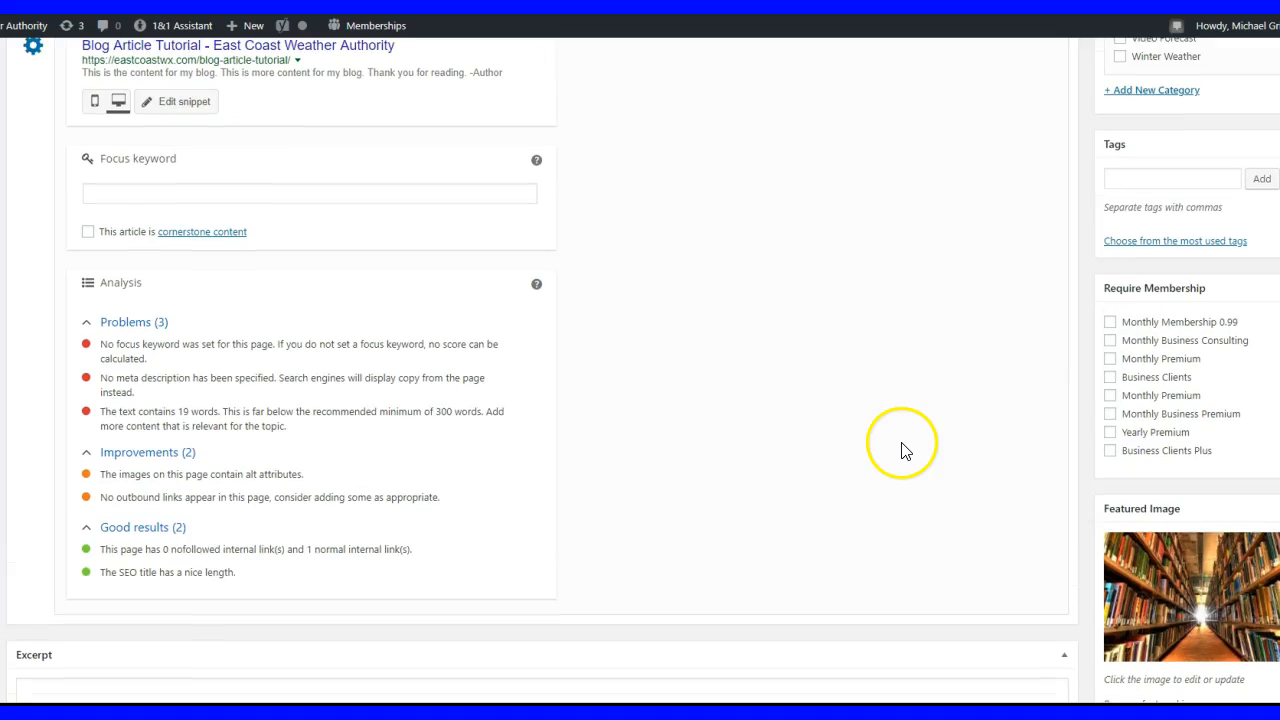
pyautogui.scroll(3, 900, 451)
pyautogui.scroll(-5, 900, 451)
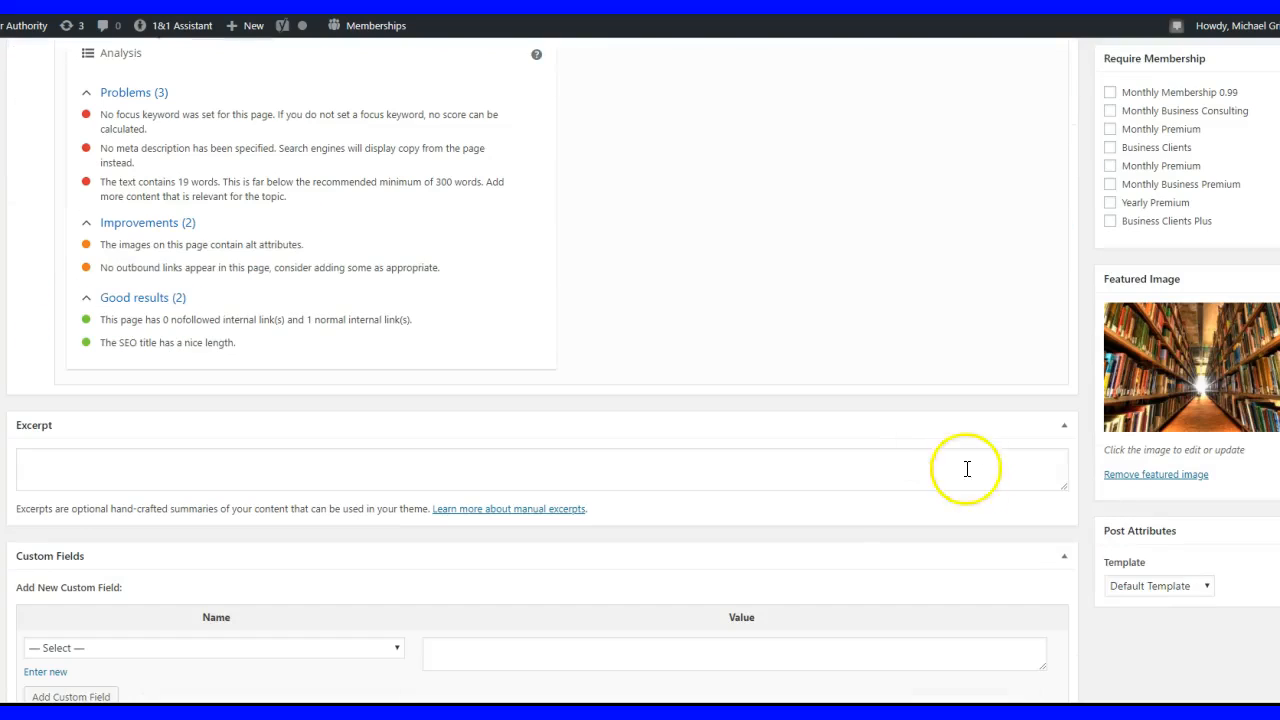
pyautogui.scroll(3, 886, 386)
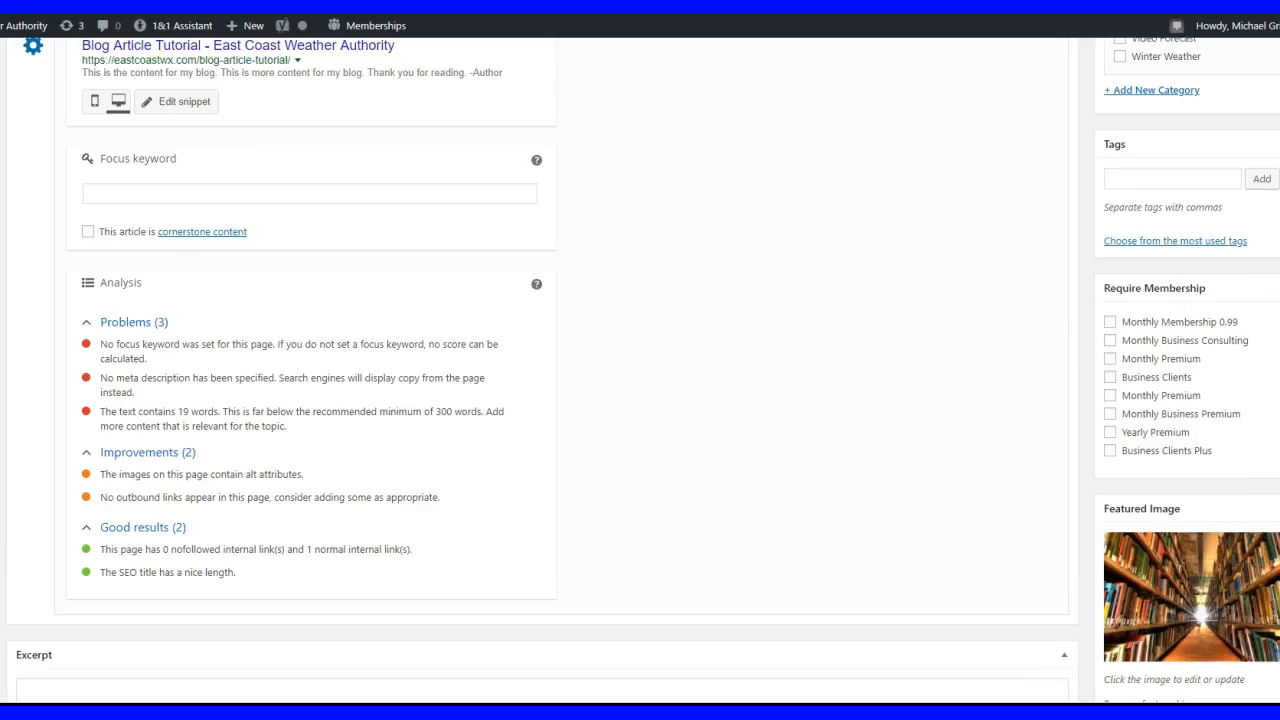
pyautogui.scroll(3, 934, 343)
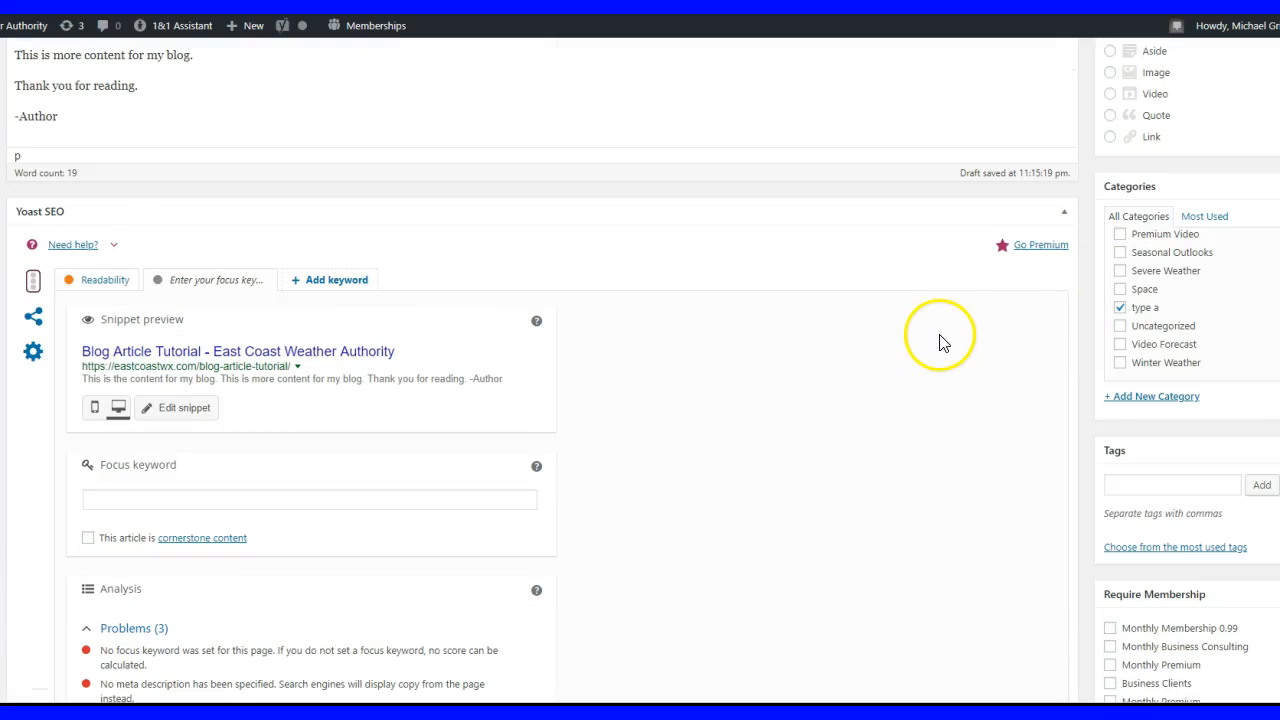
pyautogui.scroll(1, 927, 400)
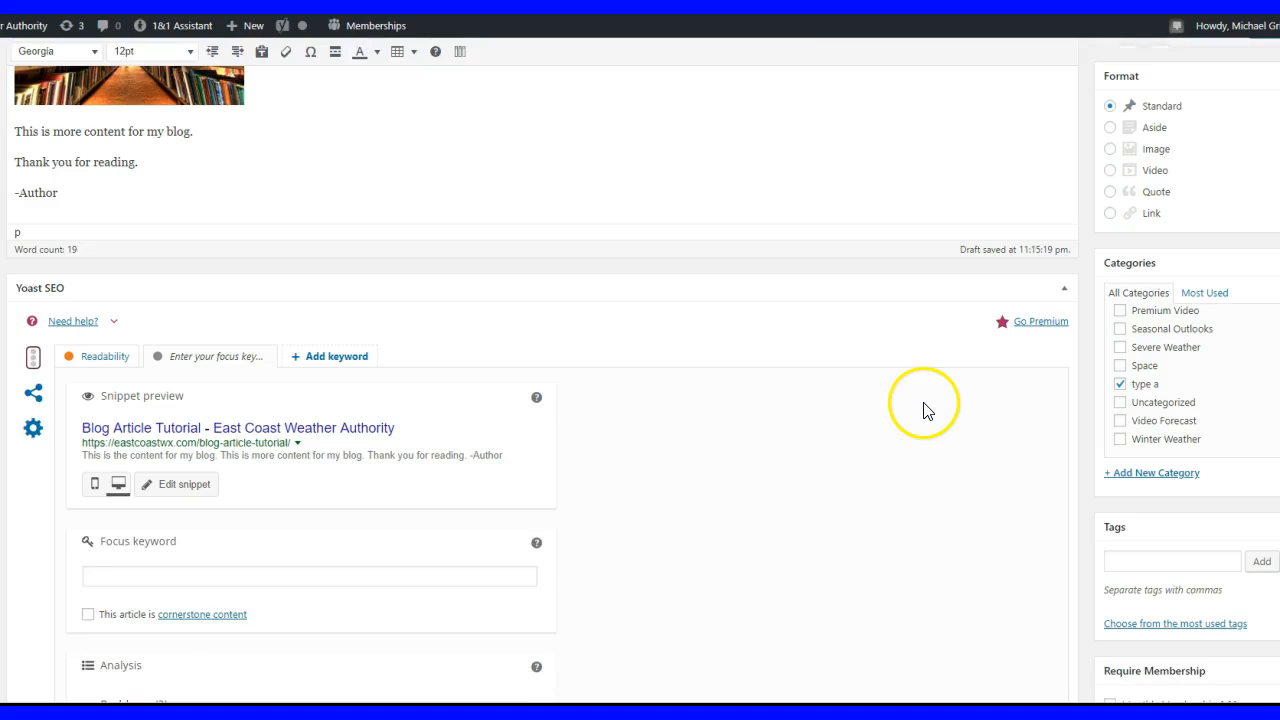
pyautogui.scroll(2, 925, 413)
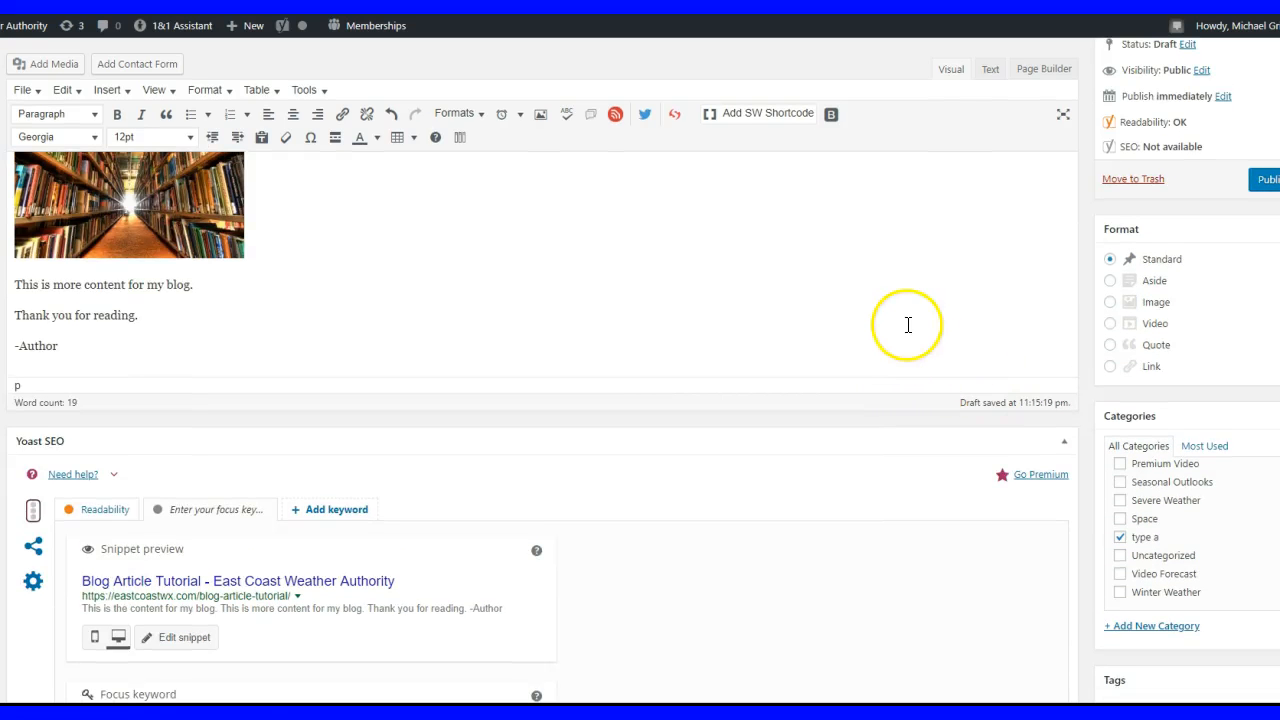
pyautogui.scroll(1, 906, 340)
pyautogui.scroll(-1, 908, 348)
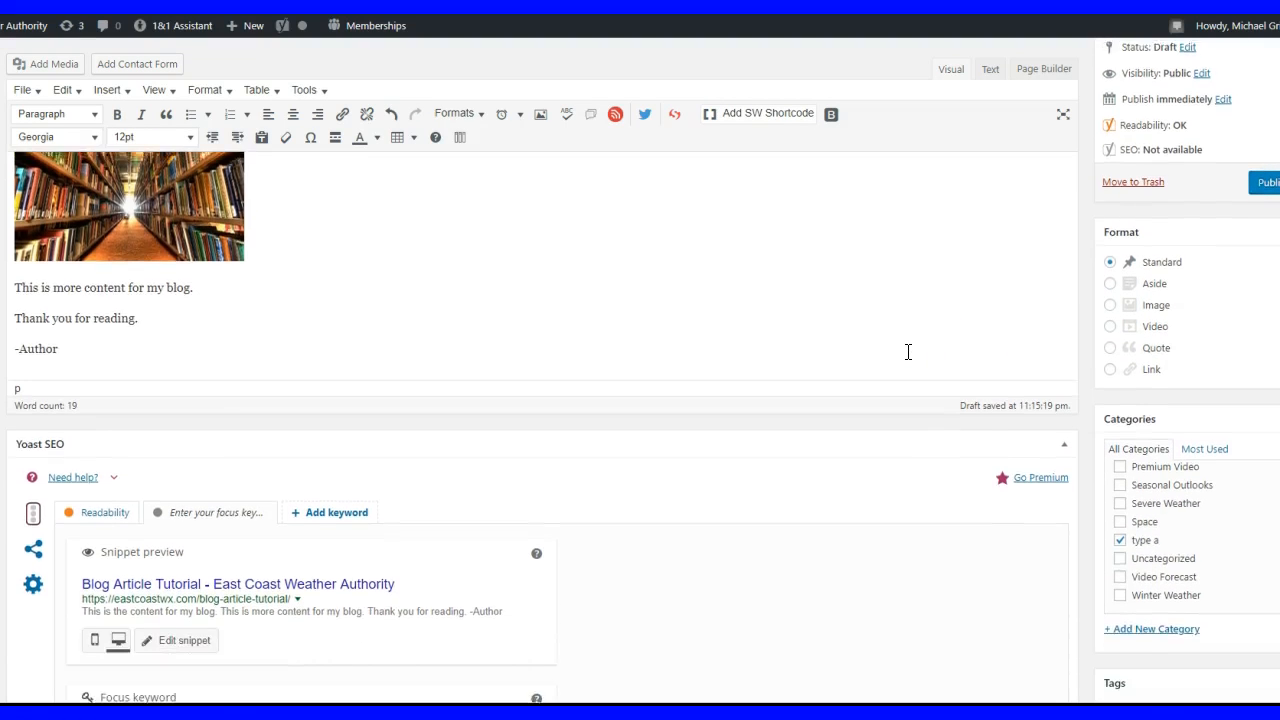
pyautogui.scroll(3, 908, 349)
pyautogui.scroll(-1, 907, 352)
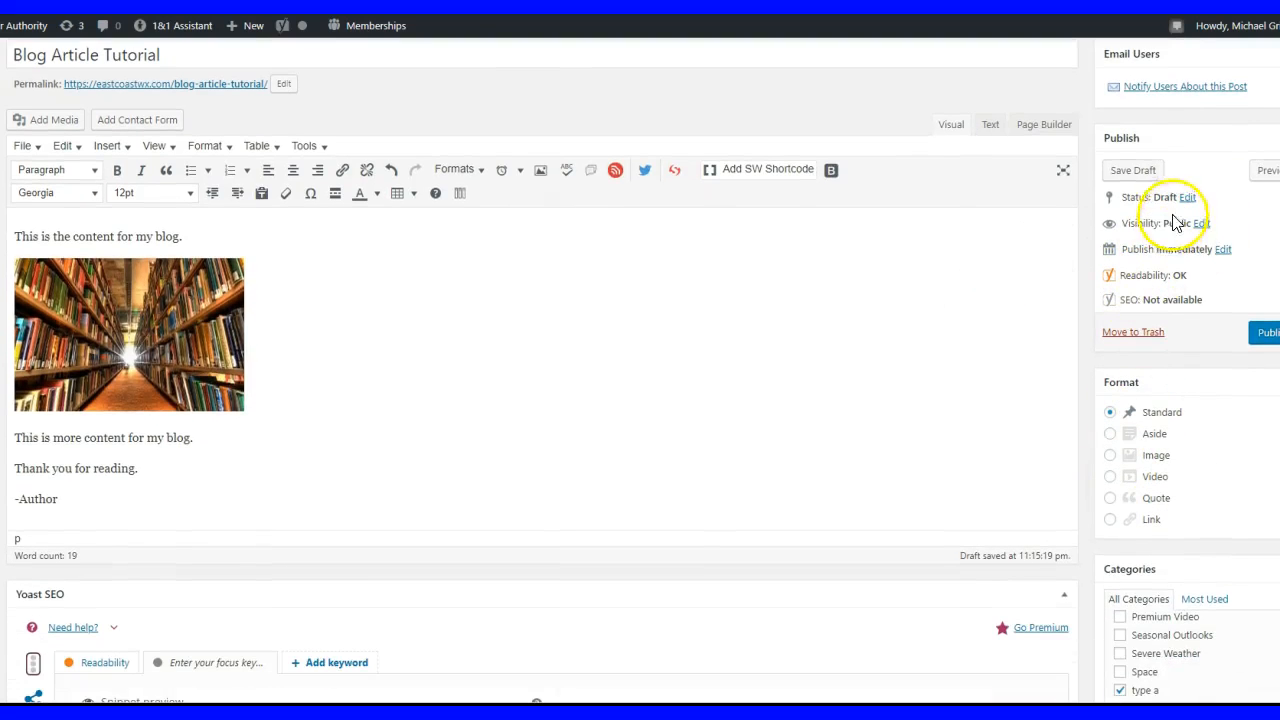
# Show the most used tags and add the tags "library" and "books" to the post.
pyautogui.scroll(-2, 900, 355)
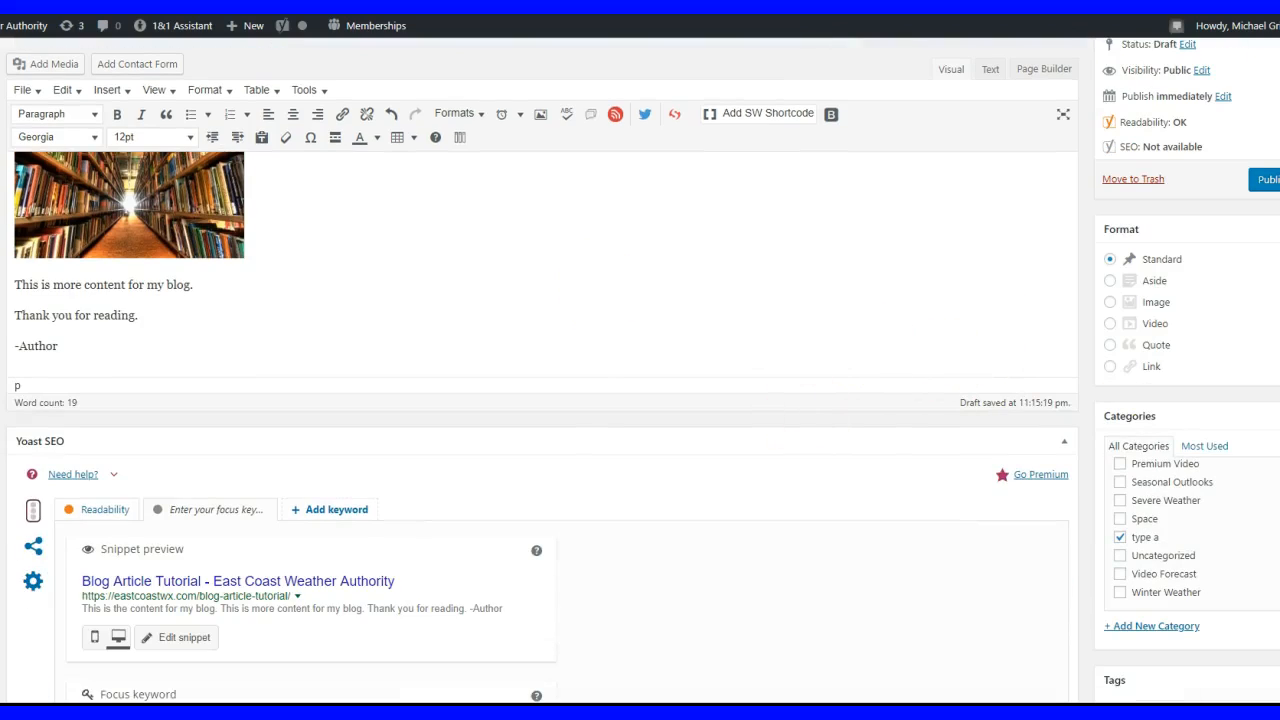
pyautogui.scroll(-1, 908, 288)
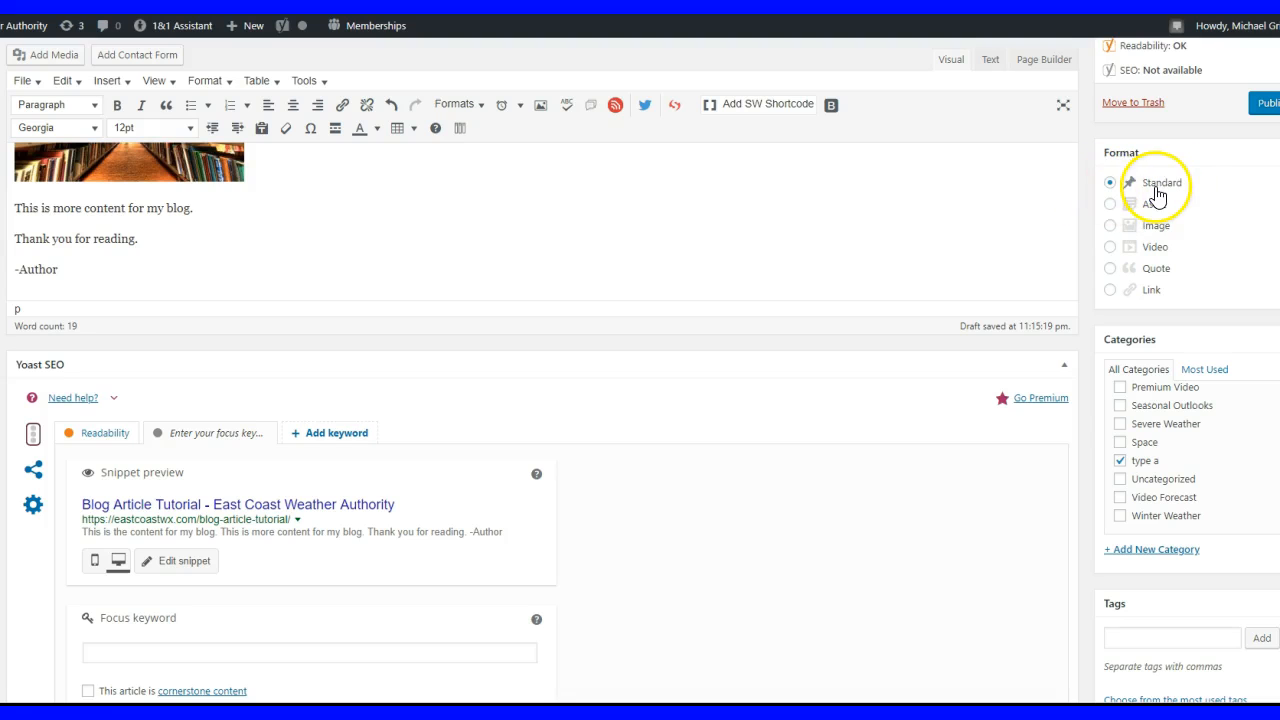
pyautogui.scroll(-4, 1020, 300)
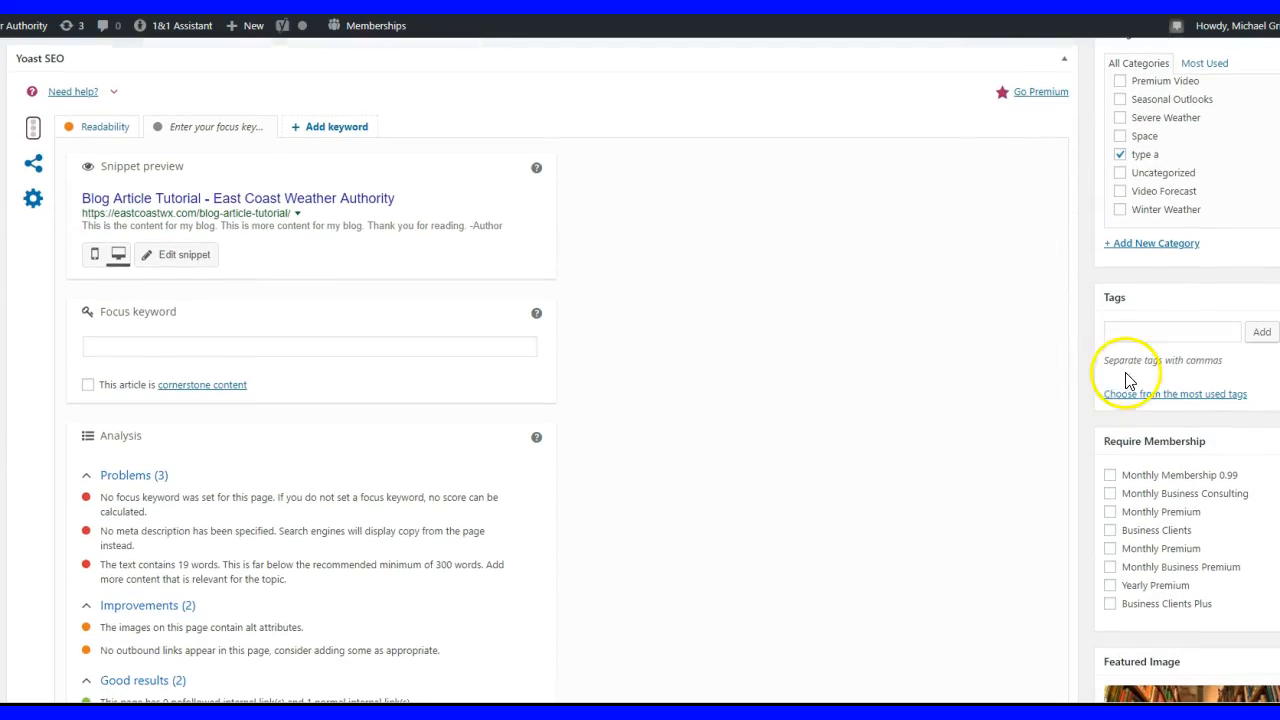
pyautogui.click(1150, 396)
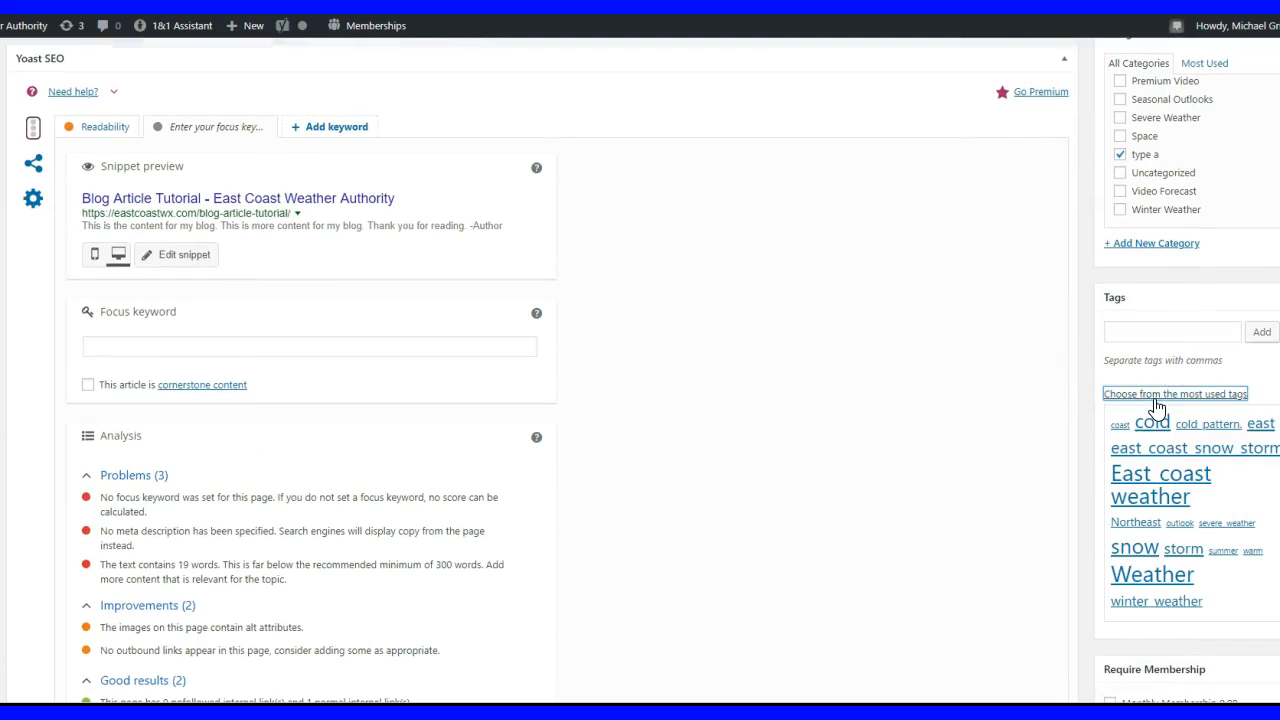
pyautogui.click(1169, 332)
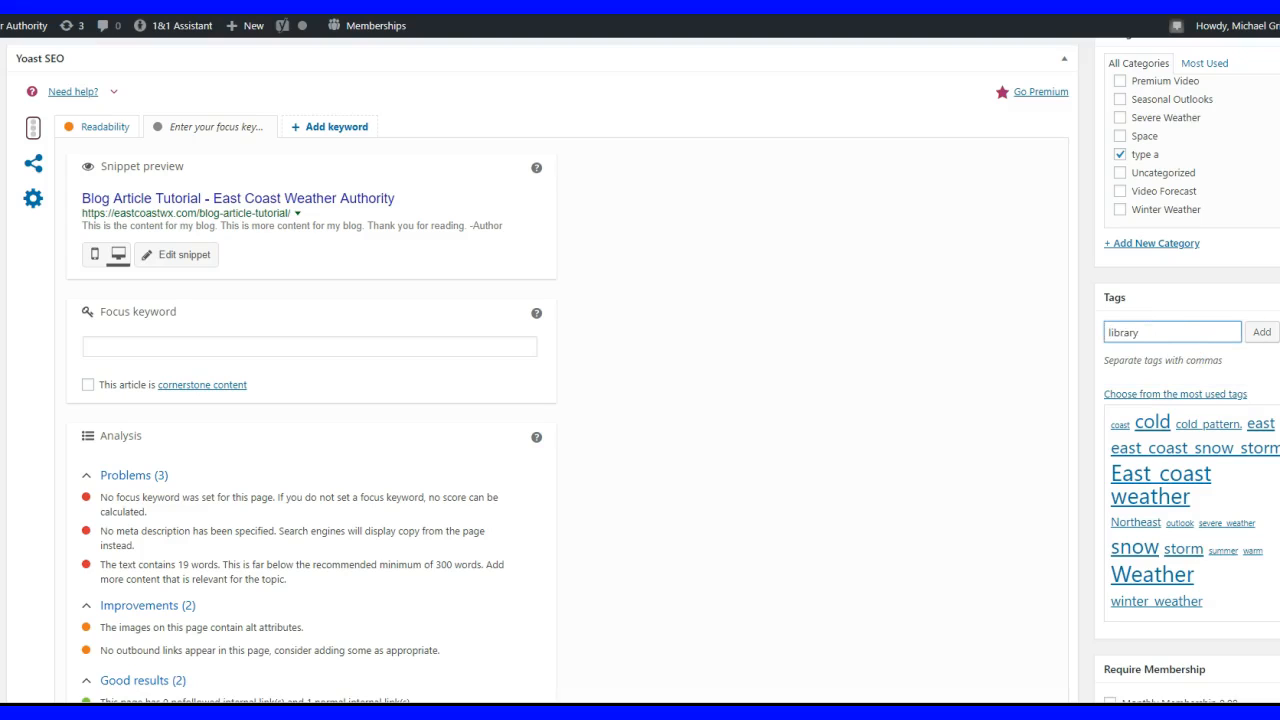
pyautogui.click(1261, 333)
pyautogui.click(1182, 335)
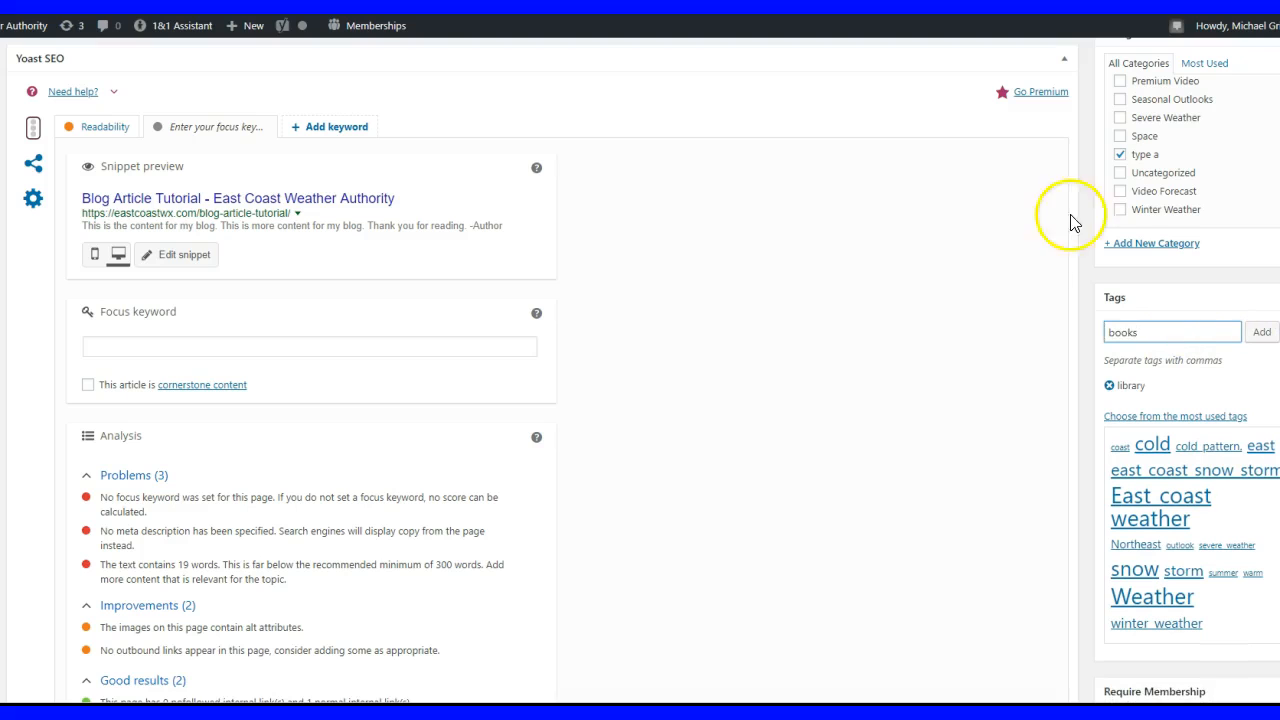
pyautogui.click(1262, 333)
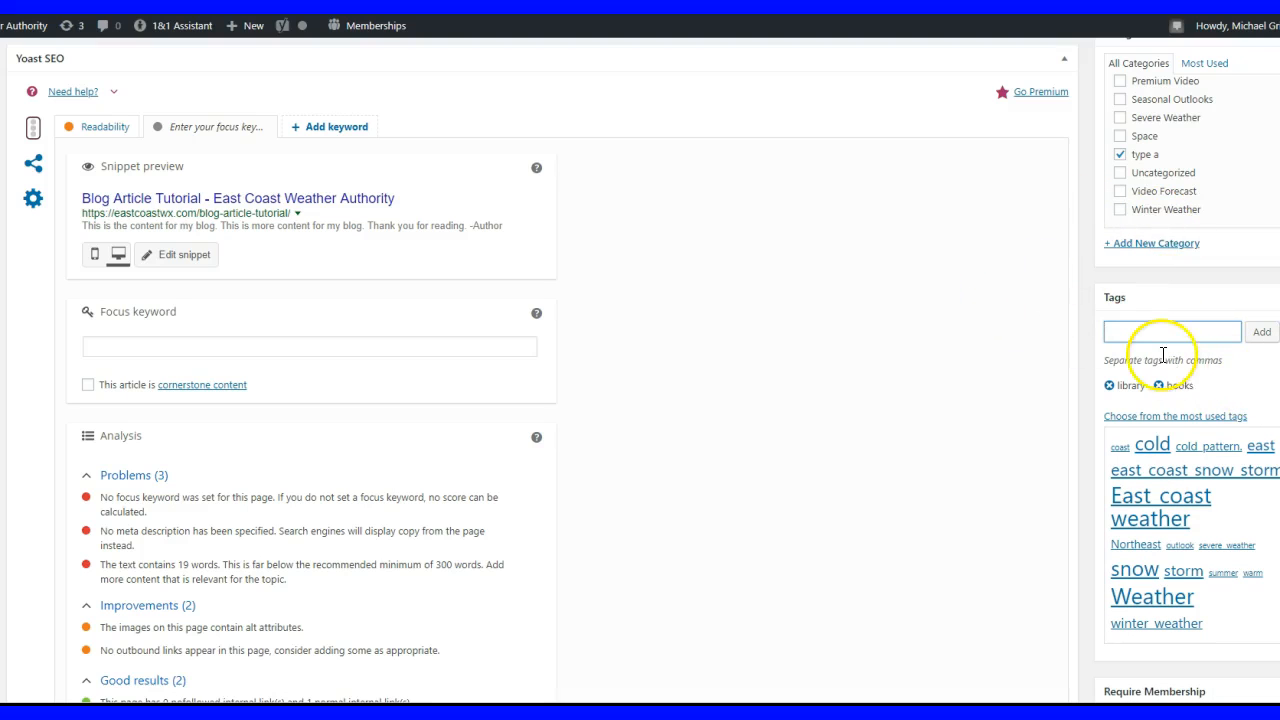
pyautogui.scroll(-2, 1166, 351)
pyautogui.scroll(1, 1185, 252)
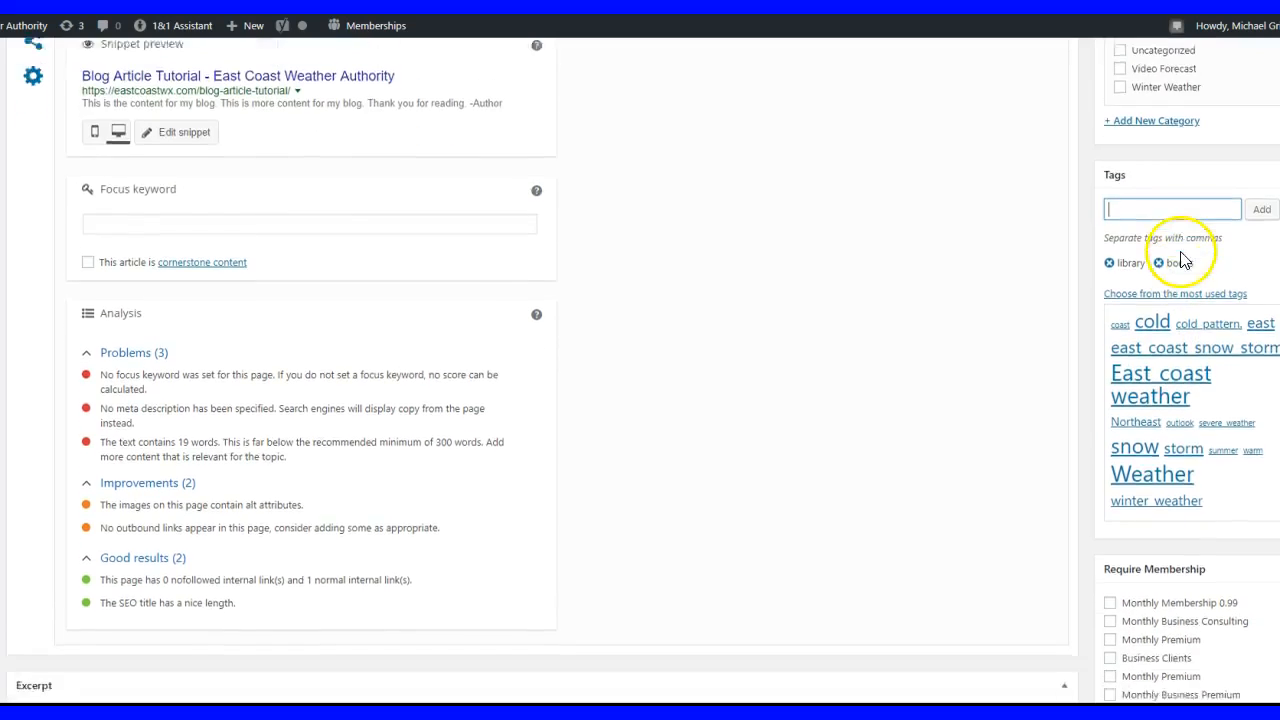
# Review the post's tags, membership, featured image, discussion, slug, author, podcast and ad insertion settings.
pyautogui.scroll(-2, 1180, 257)
pyautogui.scroll(1, 1185, 255)
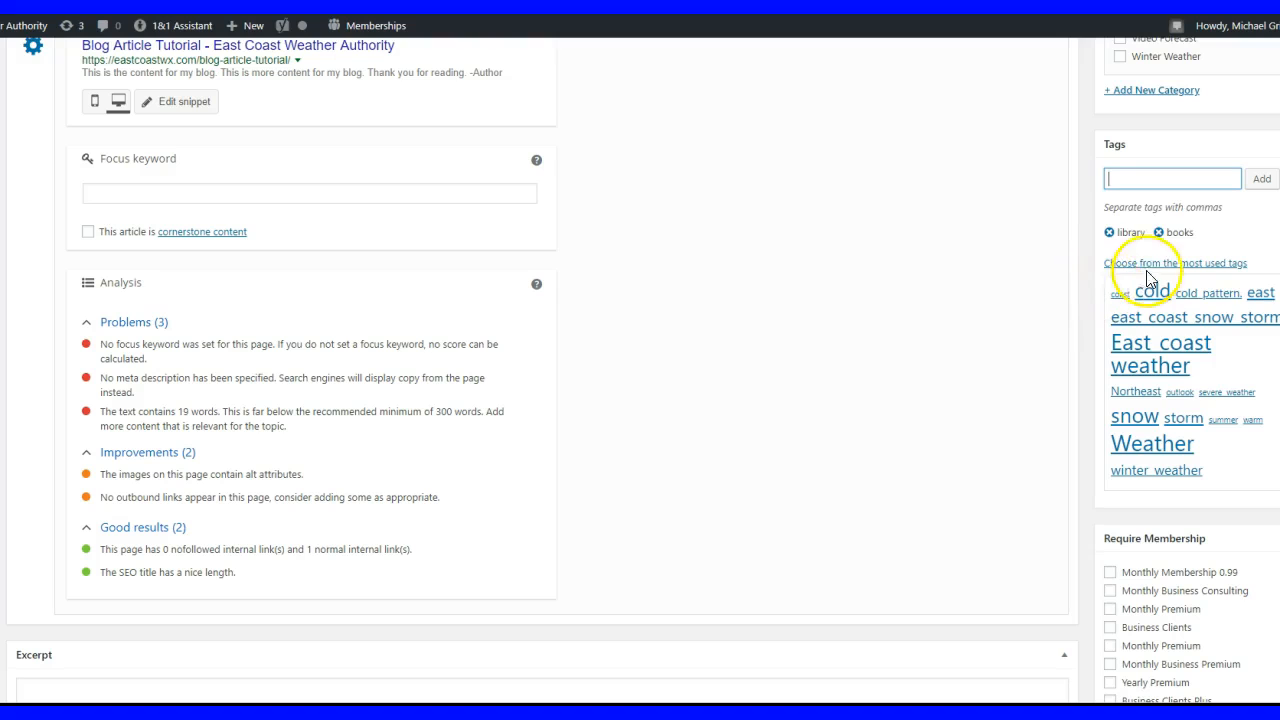
pyautogui.scroll(1, 1177, 236)
pyautogui.scroll(1, 1177, 240)
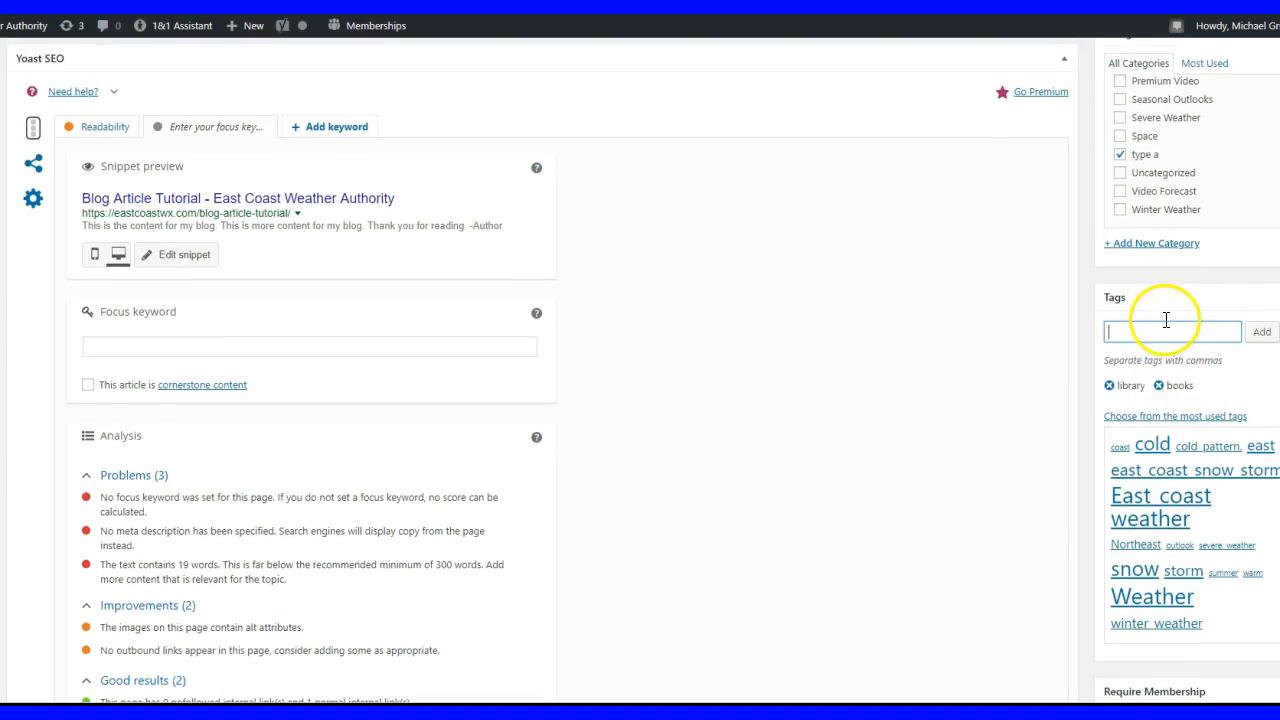
pyautogui.scroll(-4, 1150, 340)
pyautogui.scroll(-3, 1147, 353)
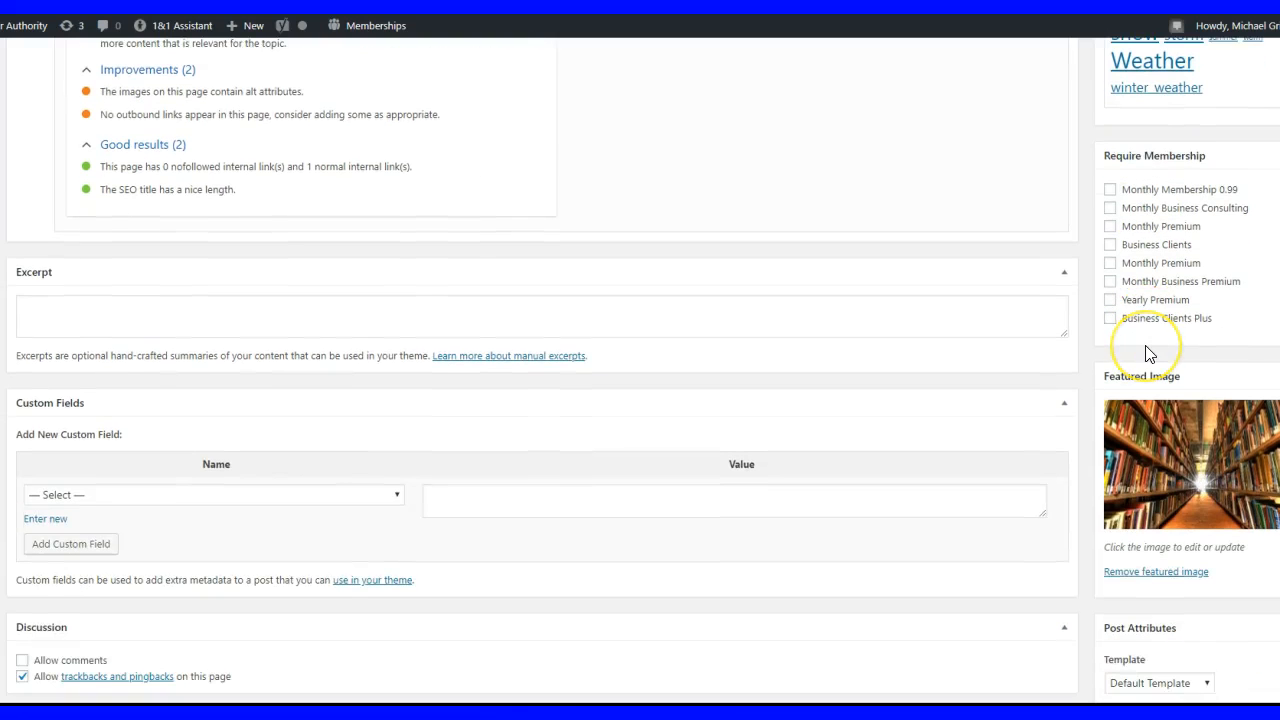
pyautogui.scroll(-2, 1147, 353)
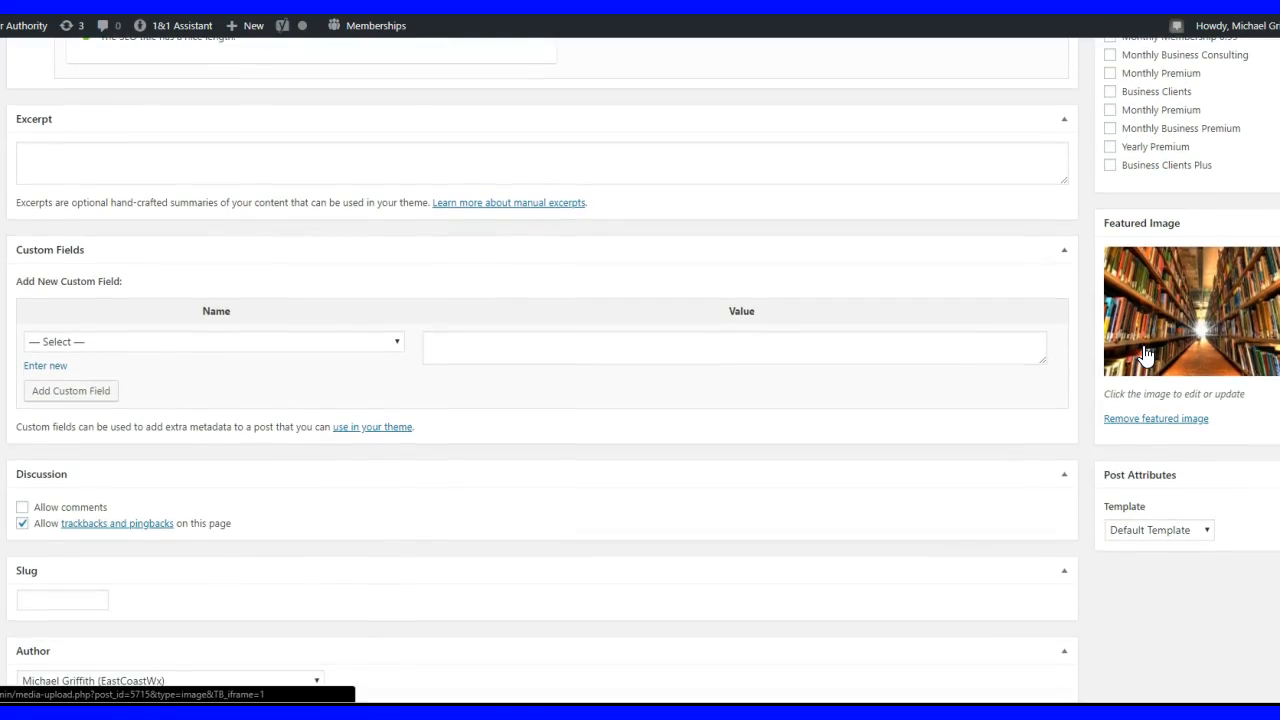
pyautogui.scroll(-1, 1147, 353)
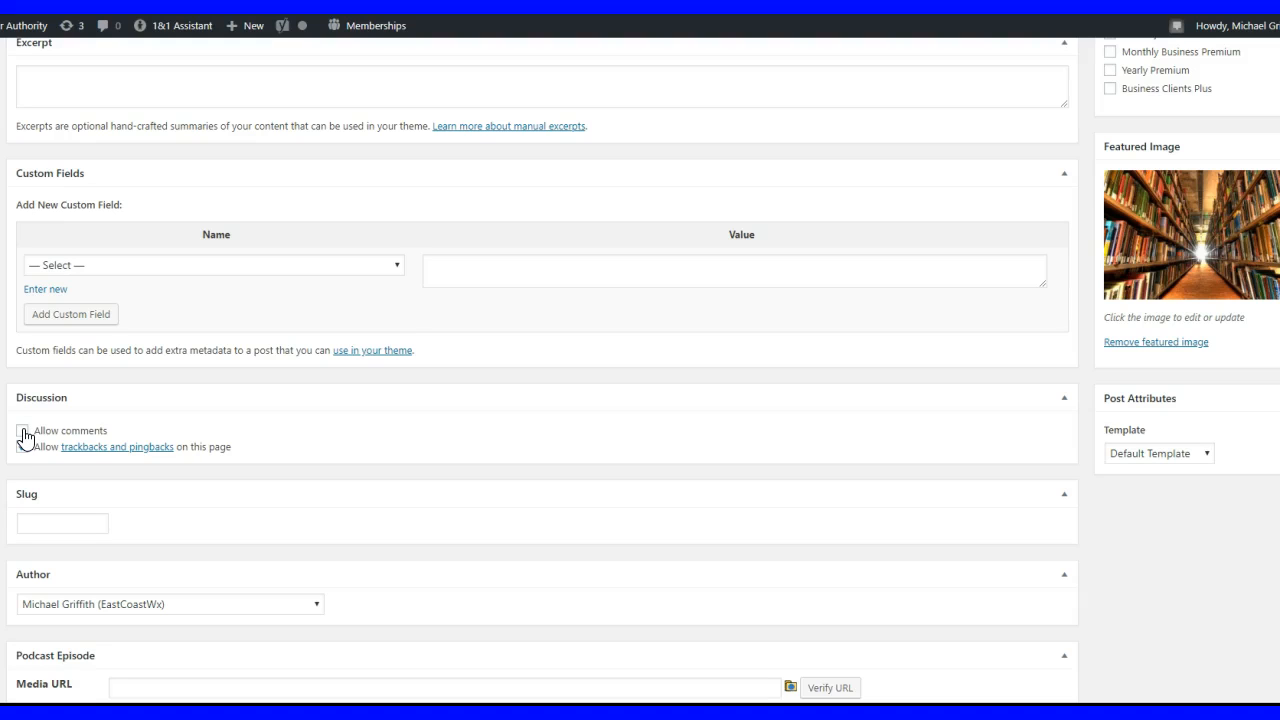
pyautogui.scroll(-3, 672, 355)
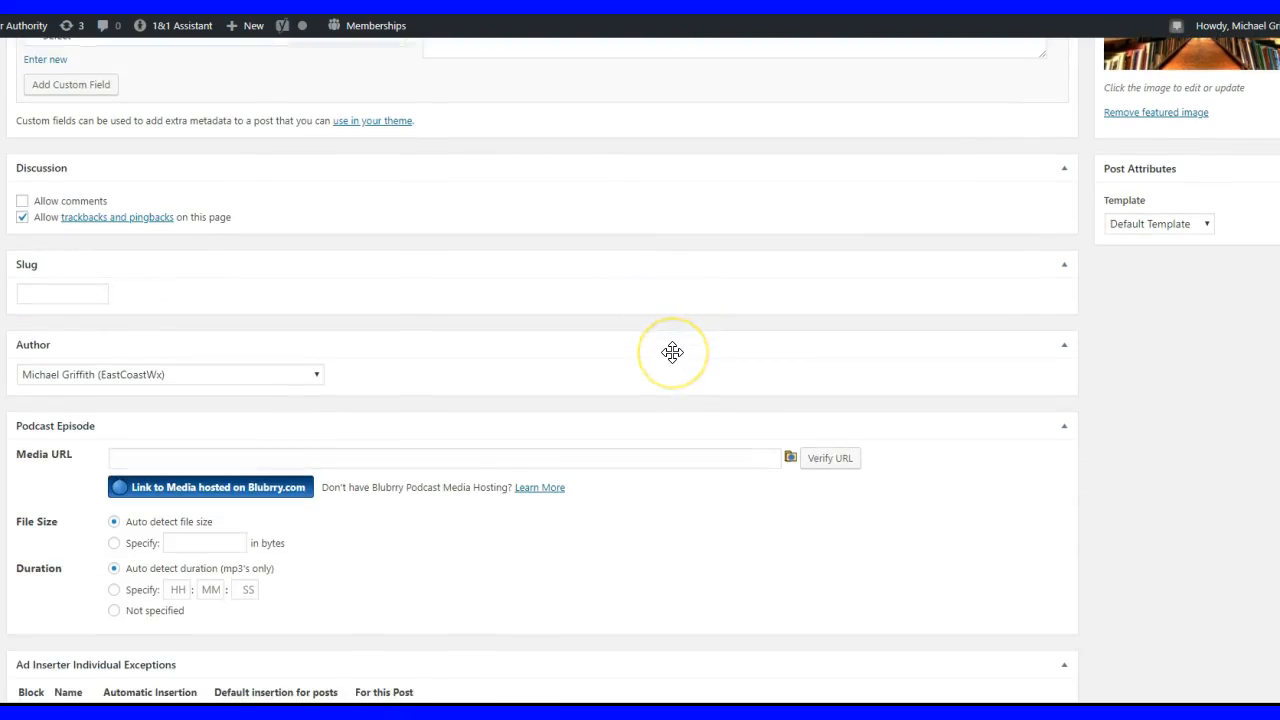
pyautogui.scroll(-1, 672, 360)
pyautogui.scroll(-1, 672, 360)
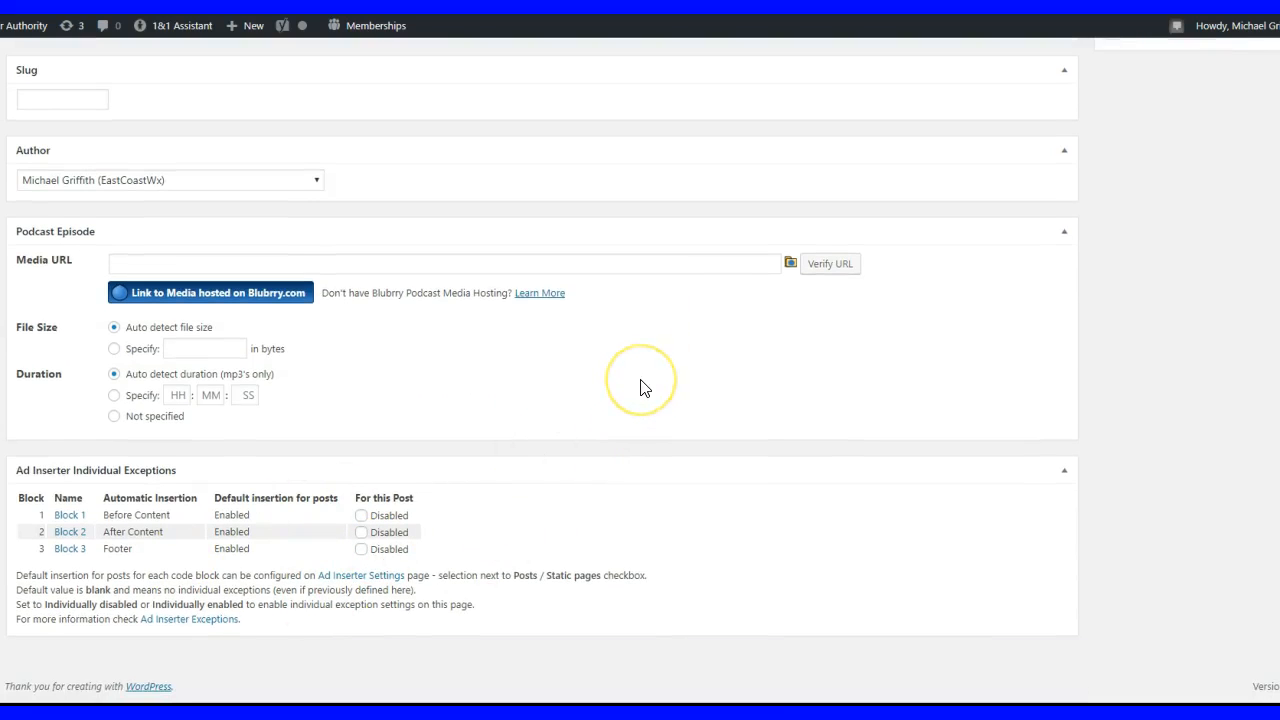
# Allow comments on the post in its discussion settings.
pyautogui.scroll(2, 636, 388)
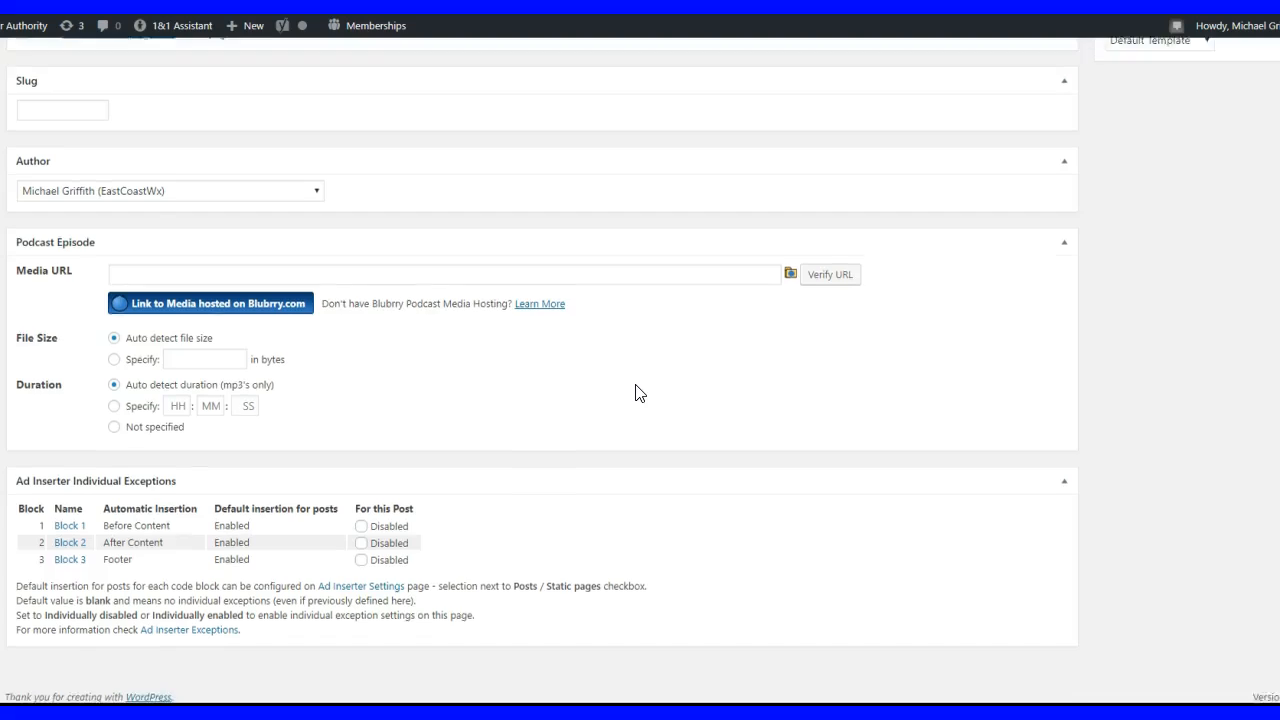
pyautogui.scroll(1, 384, 375)
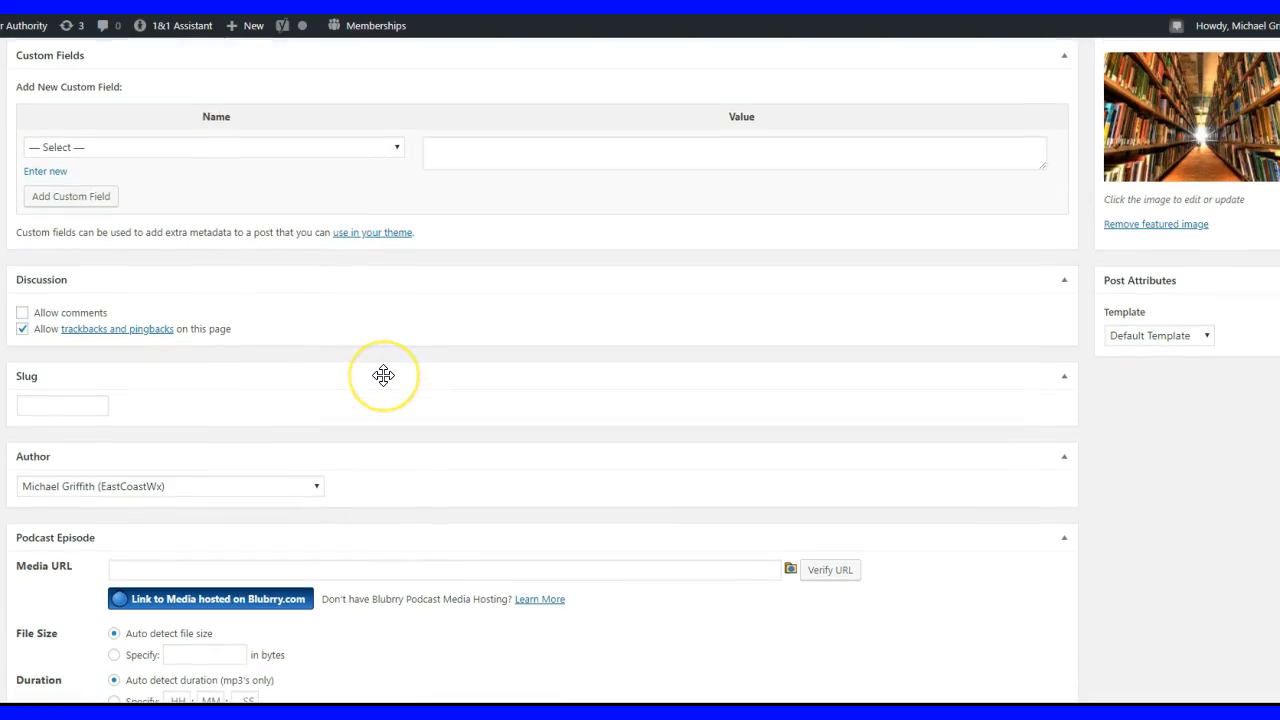
pyautogui.scroll(2, 384, 375)
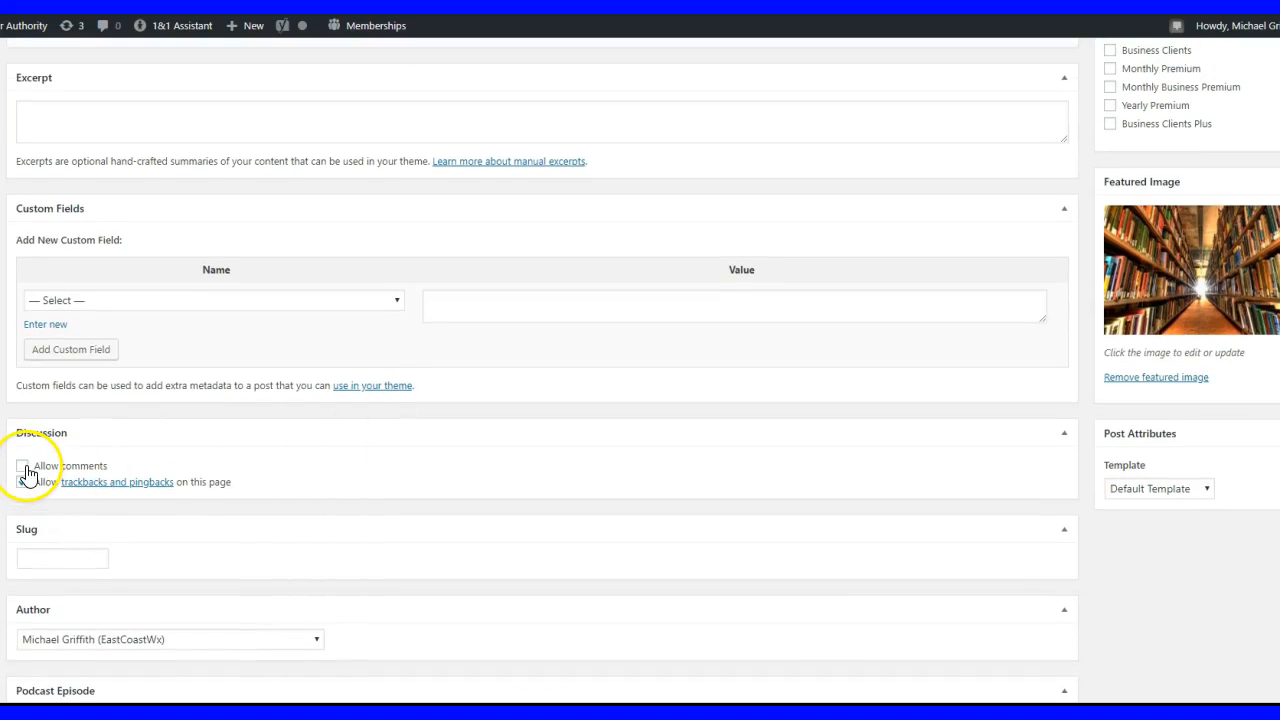
pyautogui.click(25, 468)
# Check the Yoast SEO snippet preview and publish the "Blog Article Tutorial" post.
pyautogui.scroll(5, 586, 408)
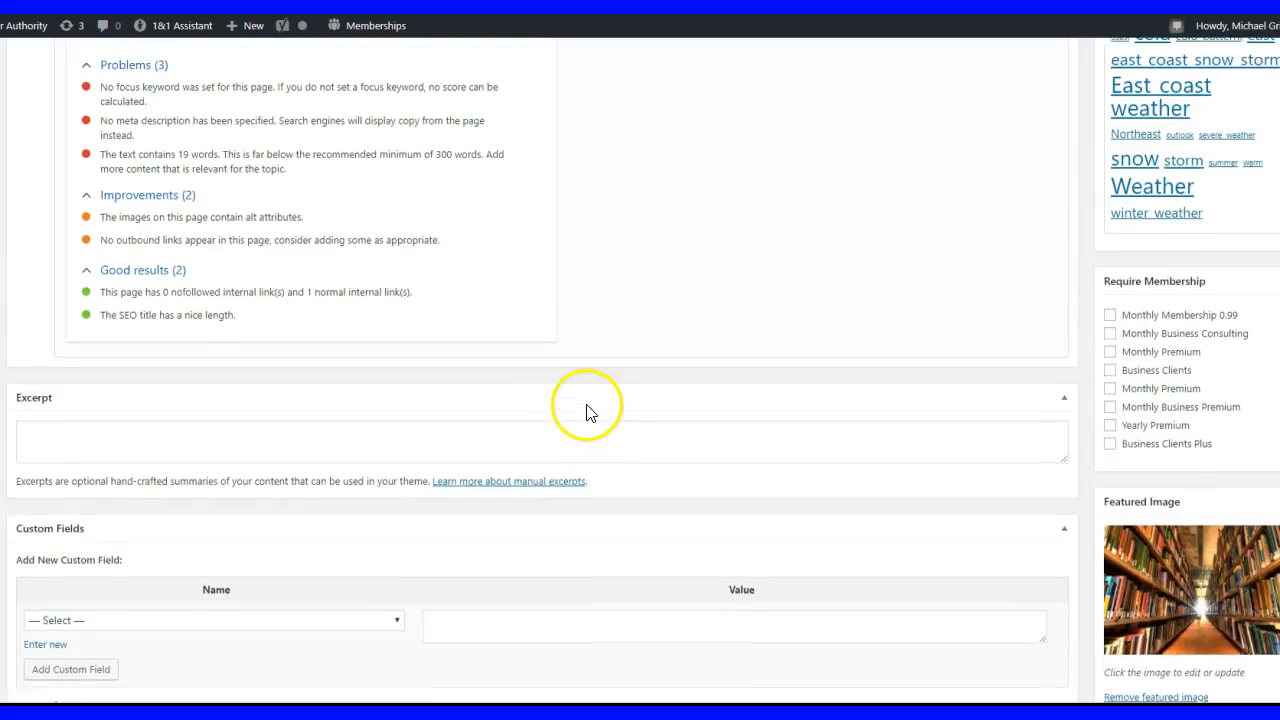
pyautogui.scroll(5, 613, 420)
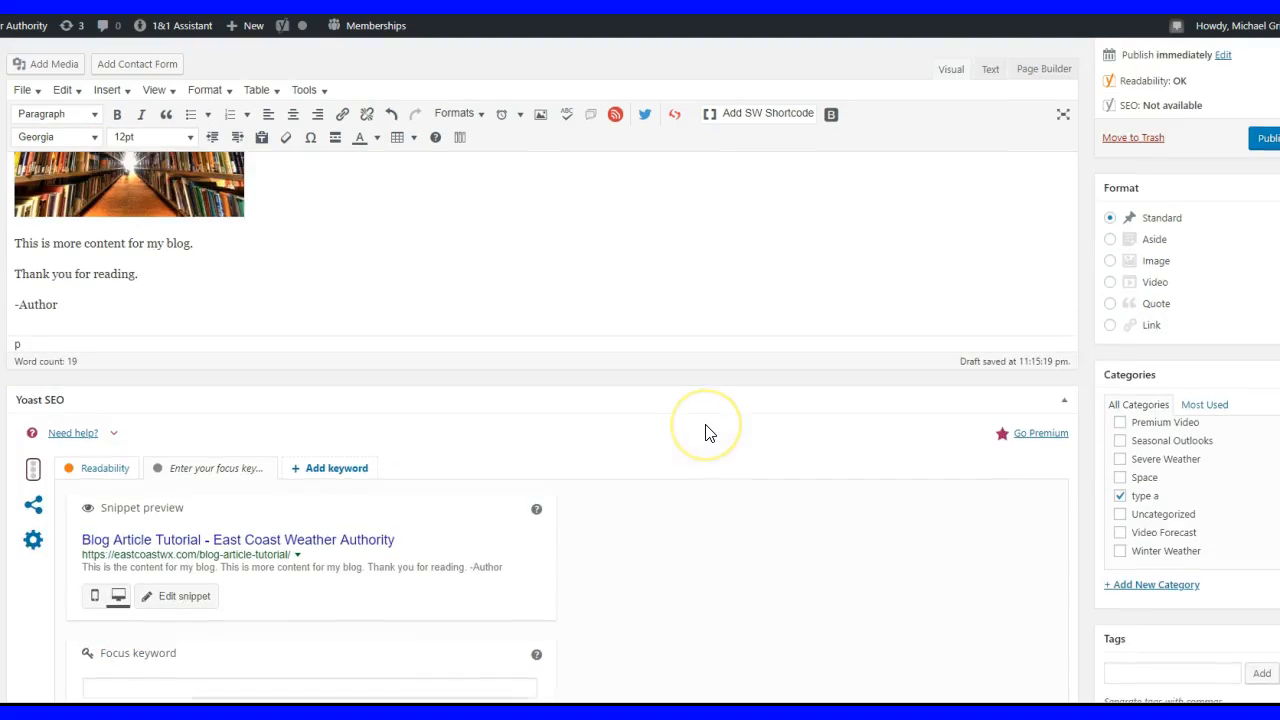
pyautogui.scroll(-1, 705, 432)
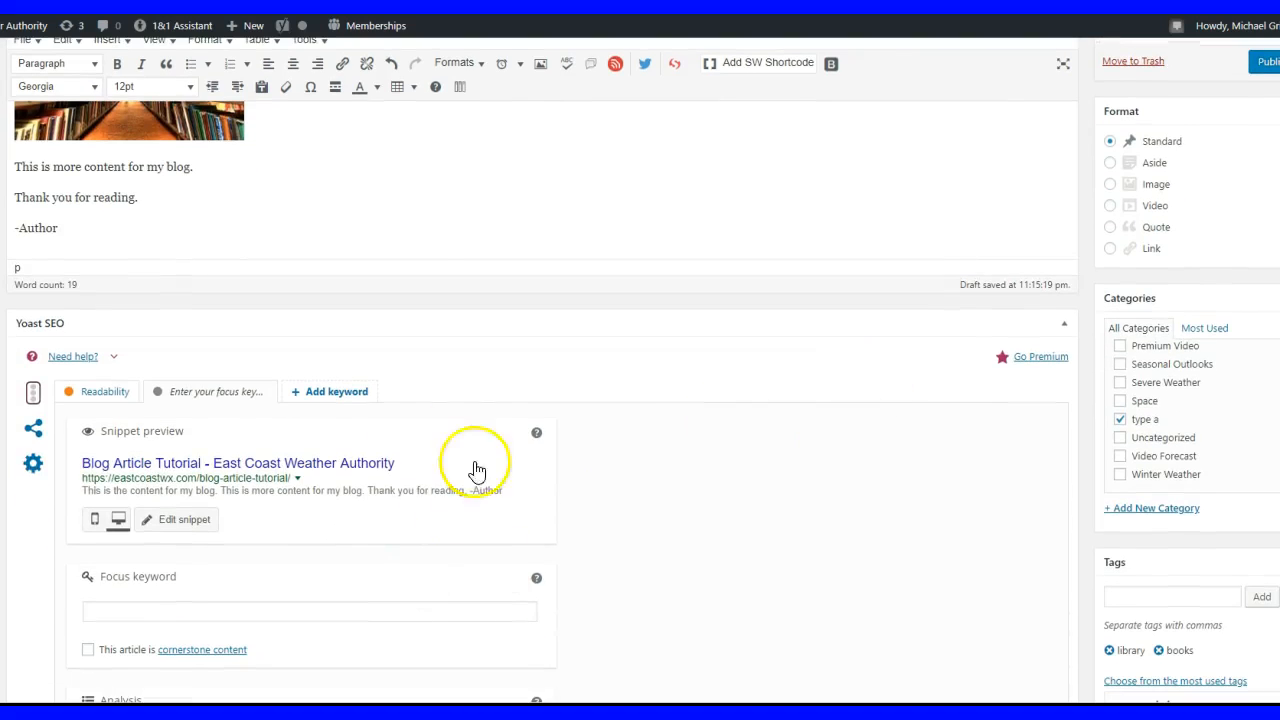
pyautogui.click(315, 460)
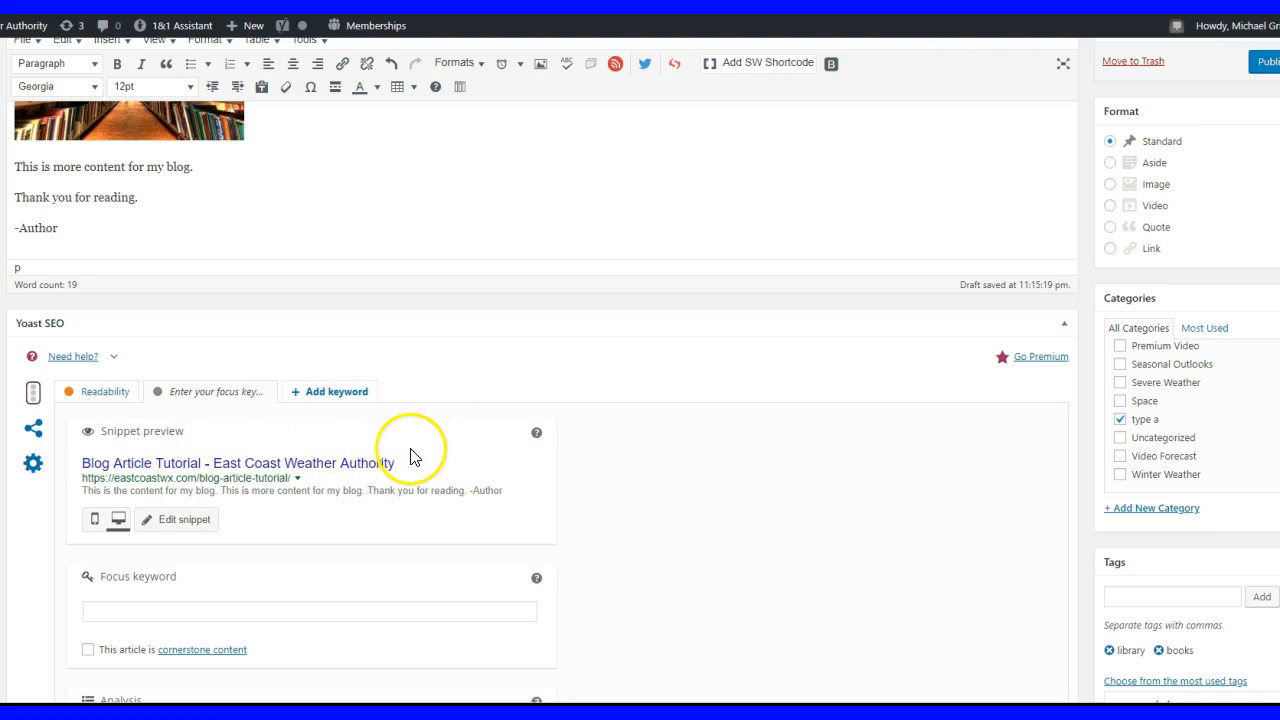
pyautogui.scroll(5, 491, 466)
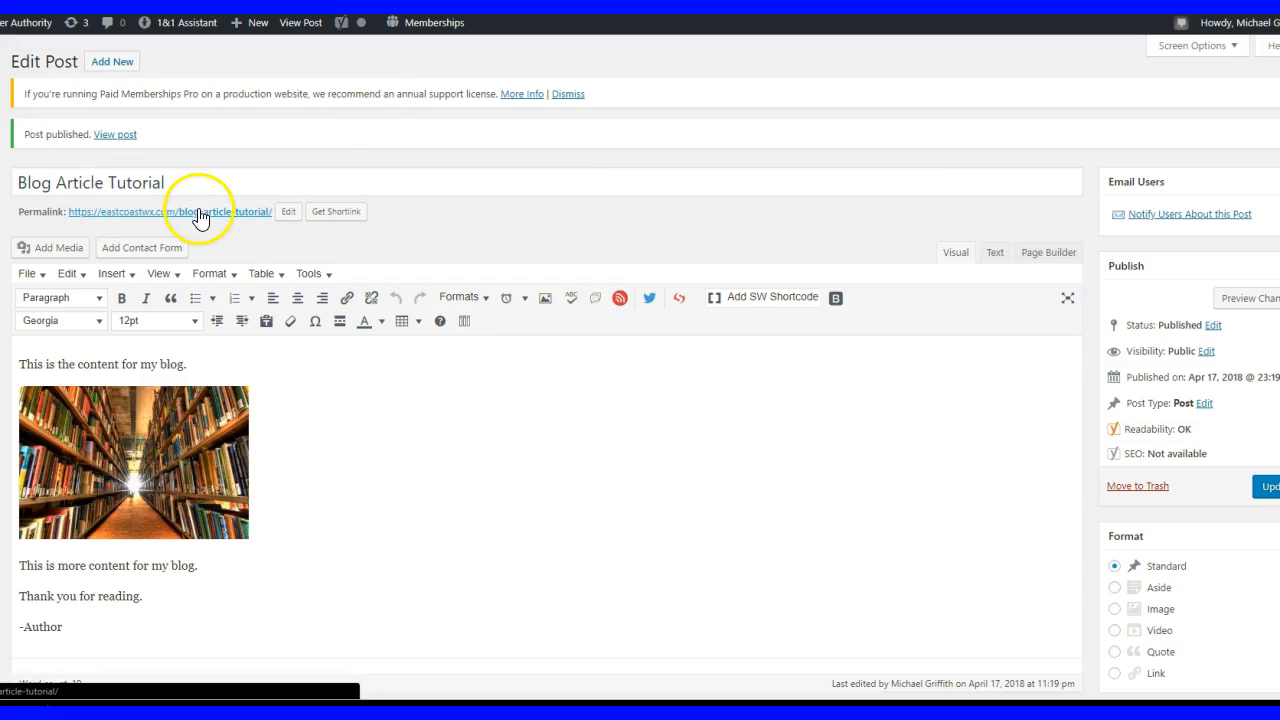
# Open the published post on the site and examine its category, title, date line and featured image.
pyautogui.click(118, 136)
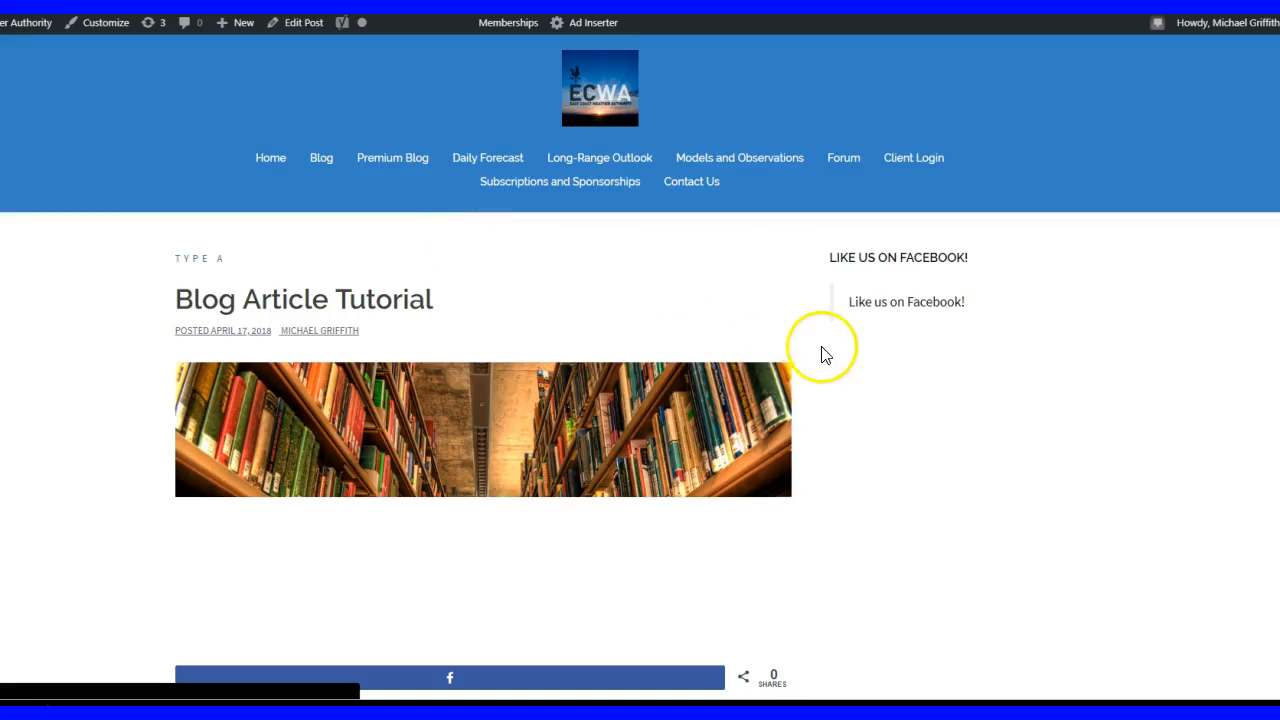
pyautogui.scroll(-1, 695, 280)
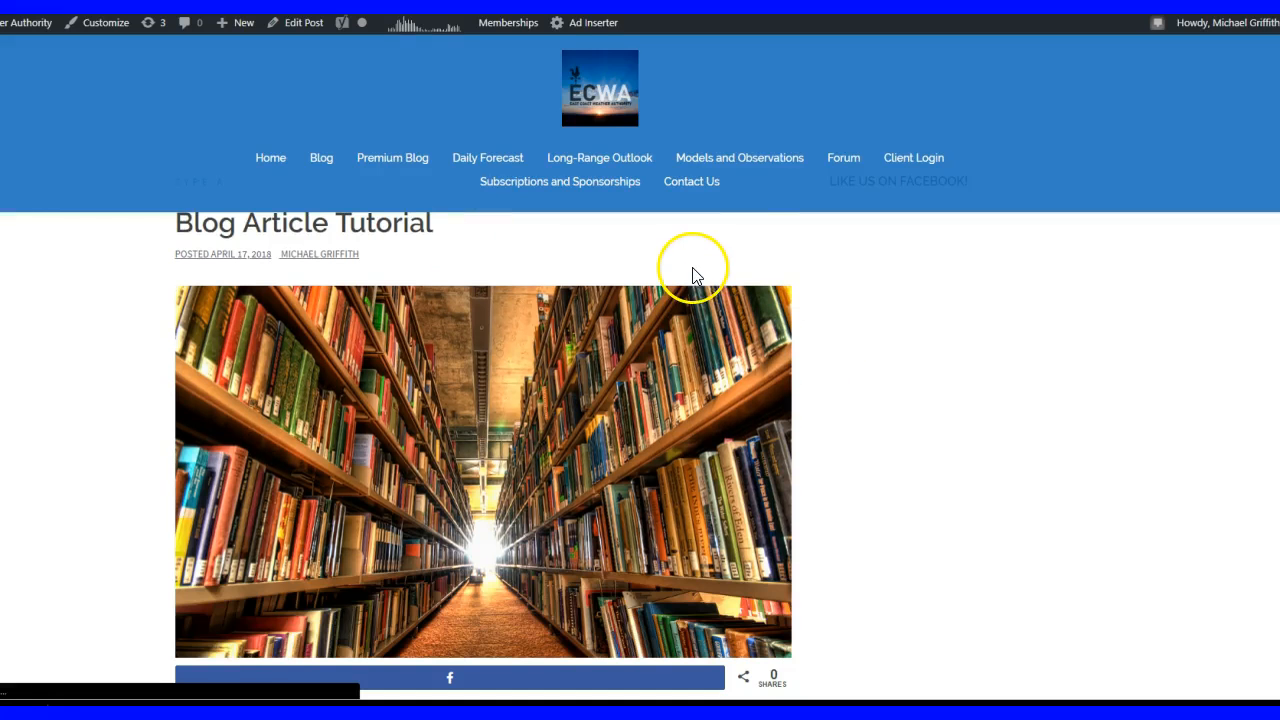
pyautogui.scroll(1, 930, 340)
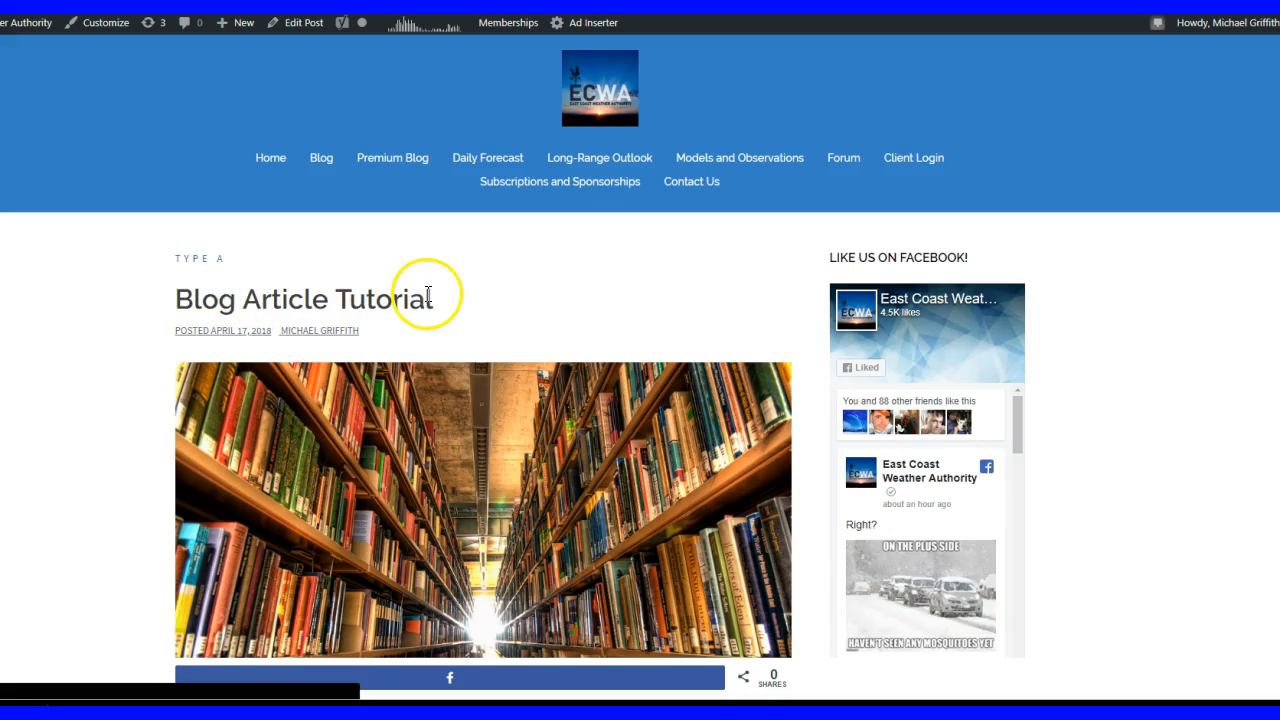
pyautogui.scroll(-1, 528, 286)
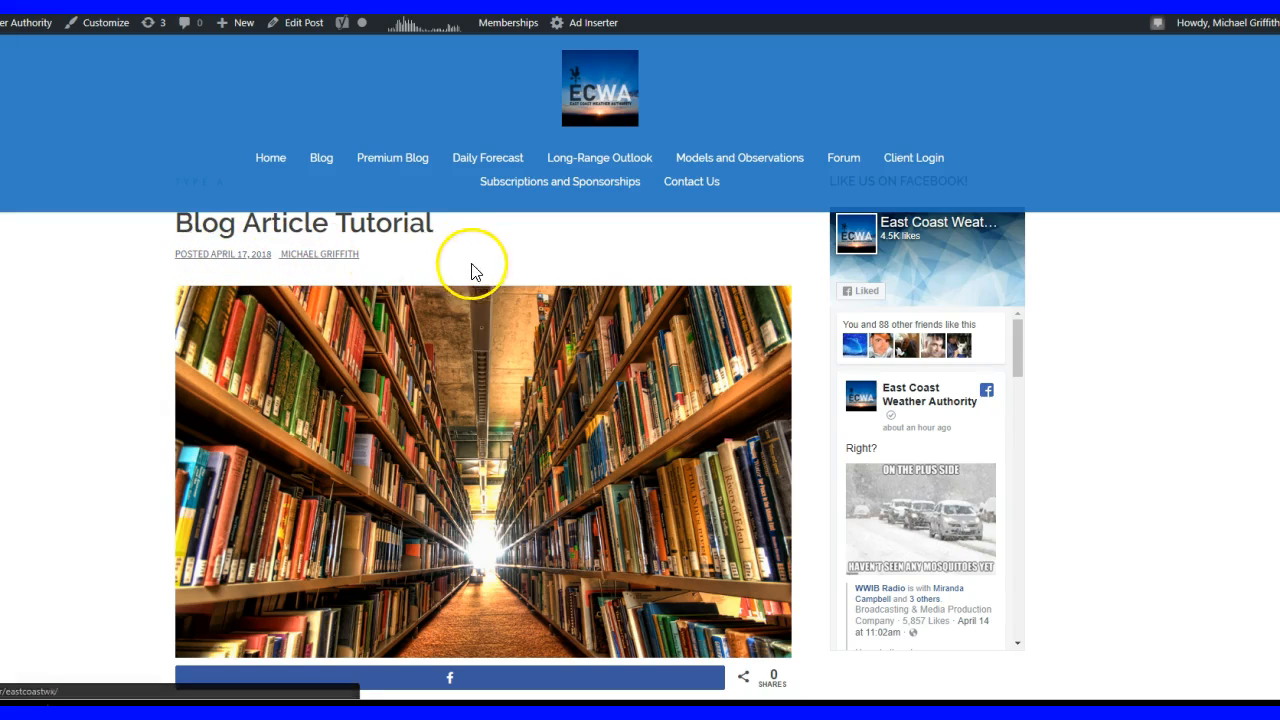
pyautogui.scroll(-1, 615, 280)
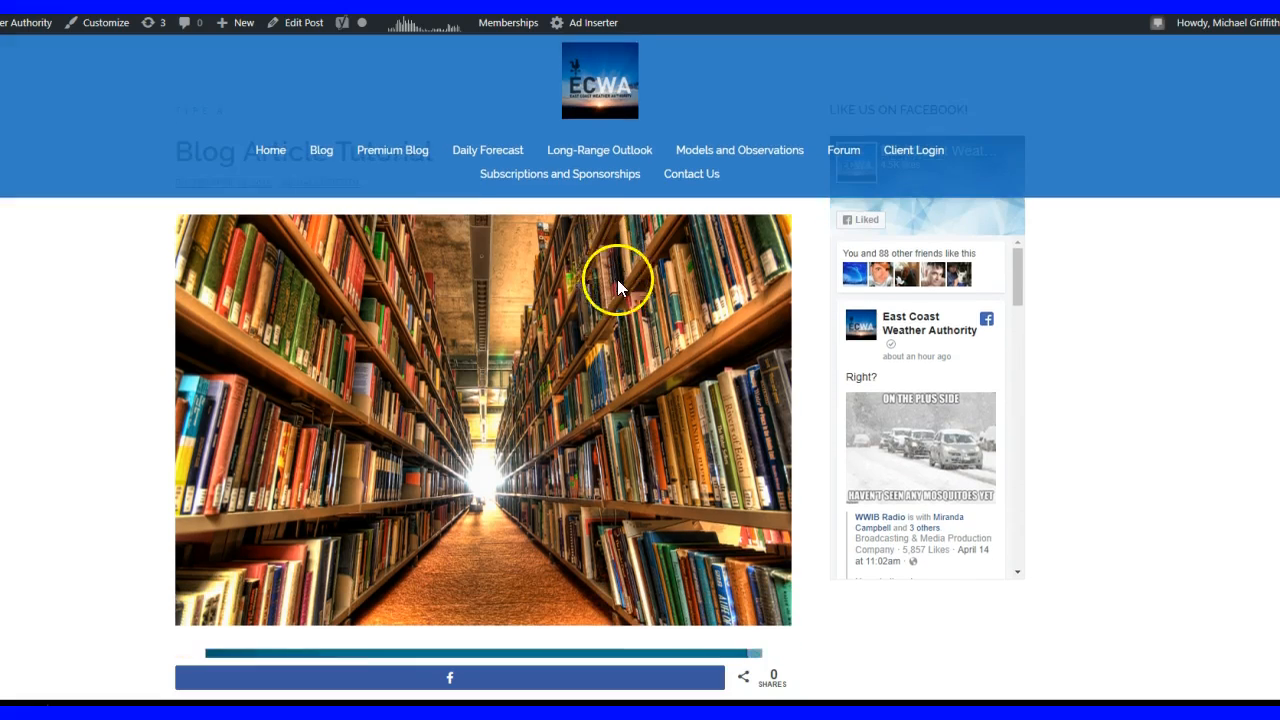
pyautogui.scroll(-2, 638, 307)
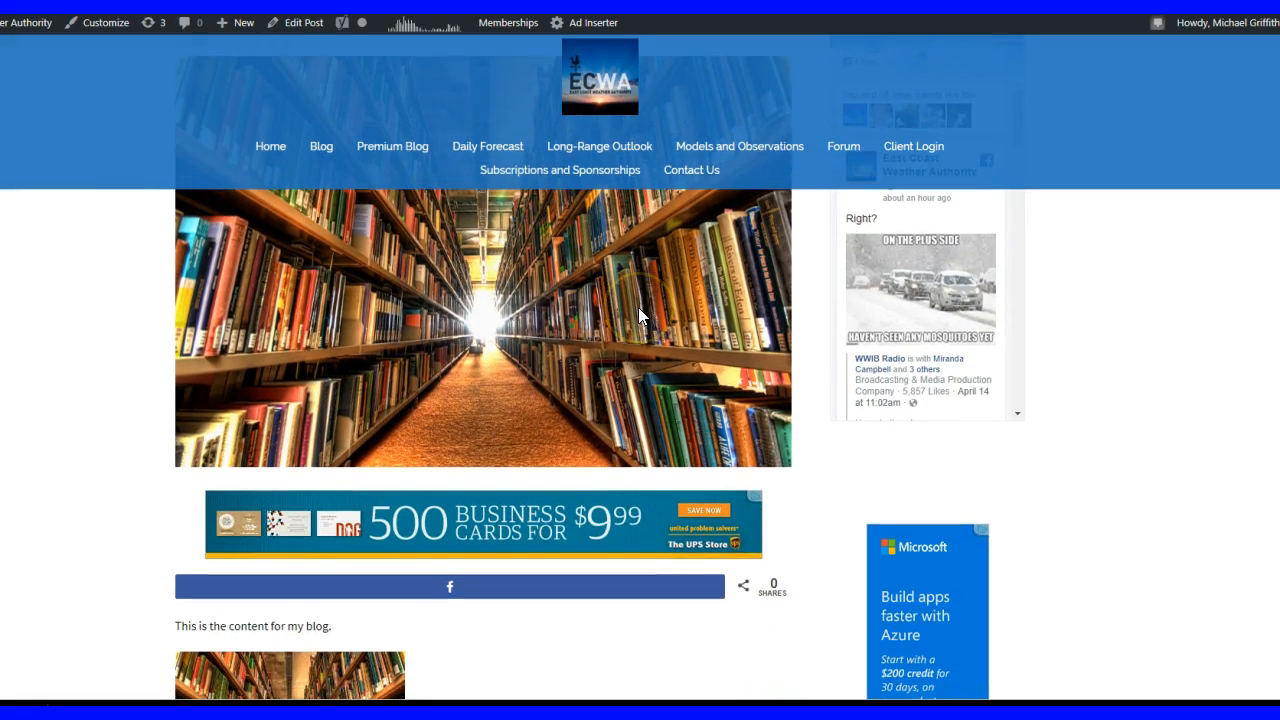
pyautogui.scroll(-1, 638, 307)
pyautogui.scroll(2, 531, 290)
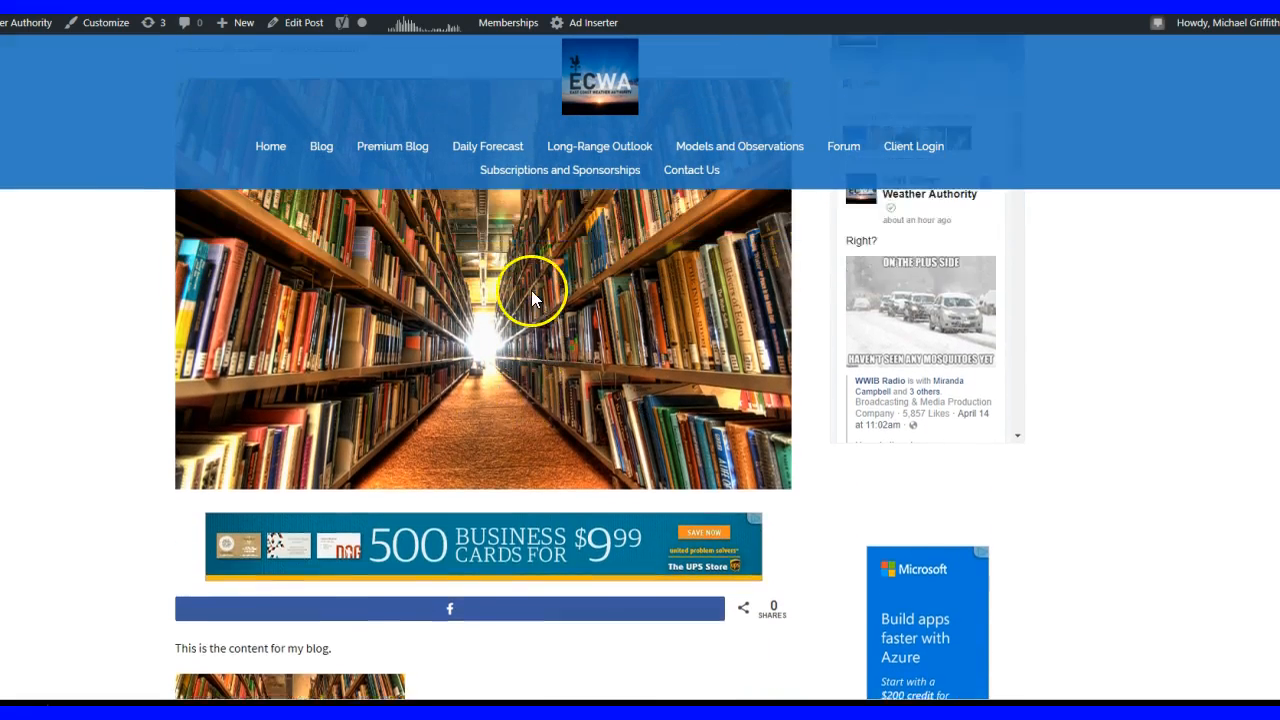
# Examine the published post's body text, inline image, comment section, related posts and tags.
pyautogui.scroll(-2, 537, 287)
pyautogui.scroll(-3, 537, 287)
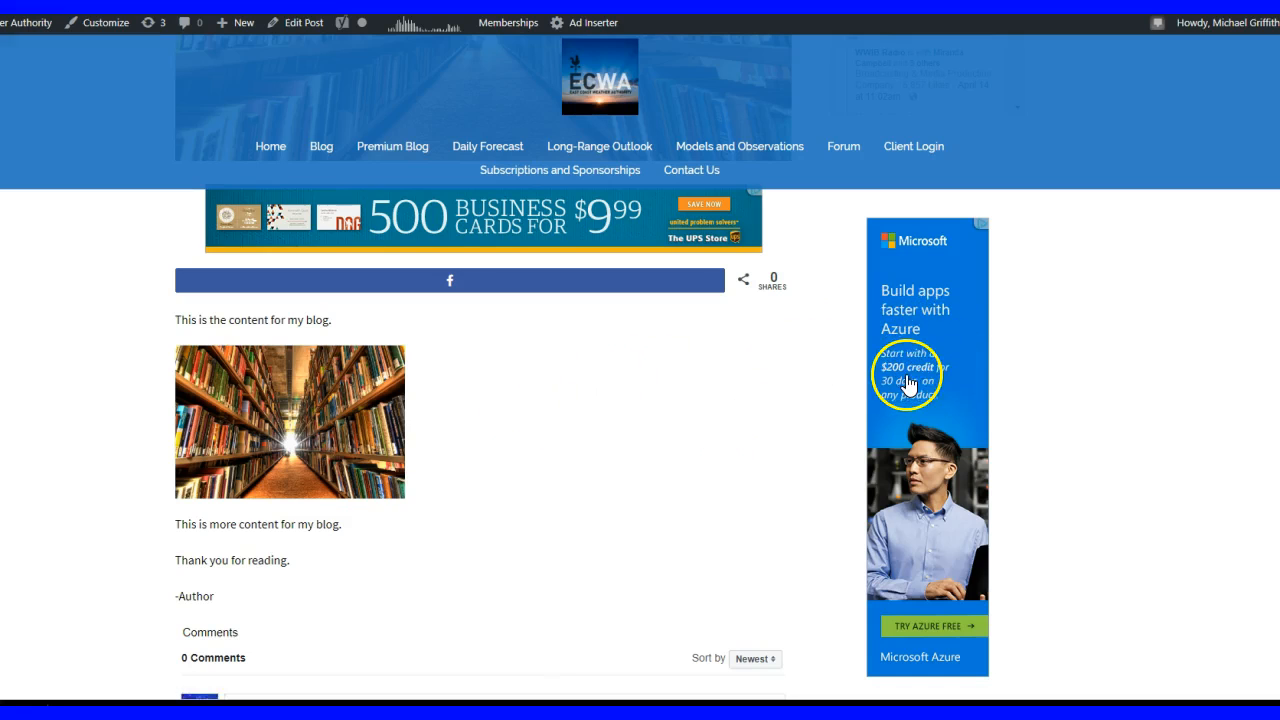
pyautogui.scroll(-1, 930, 370)
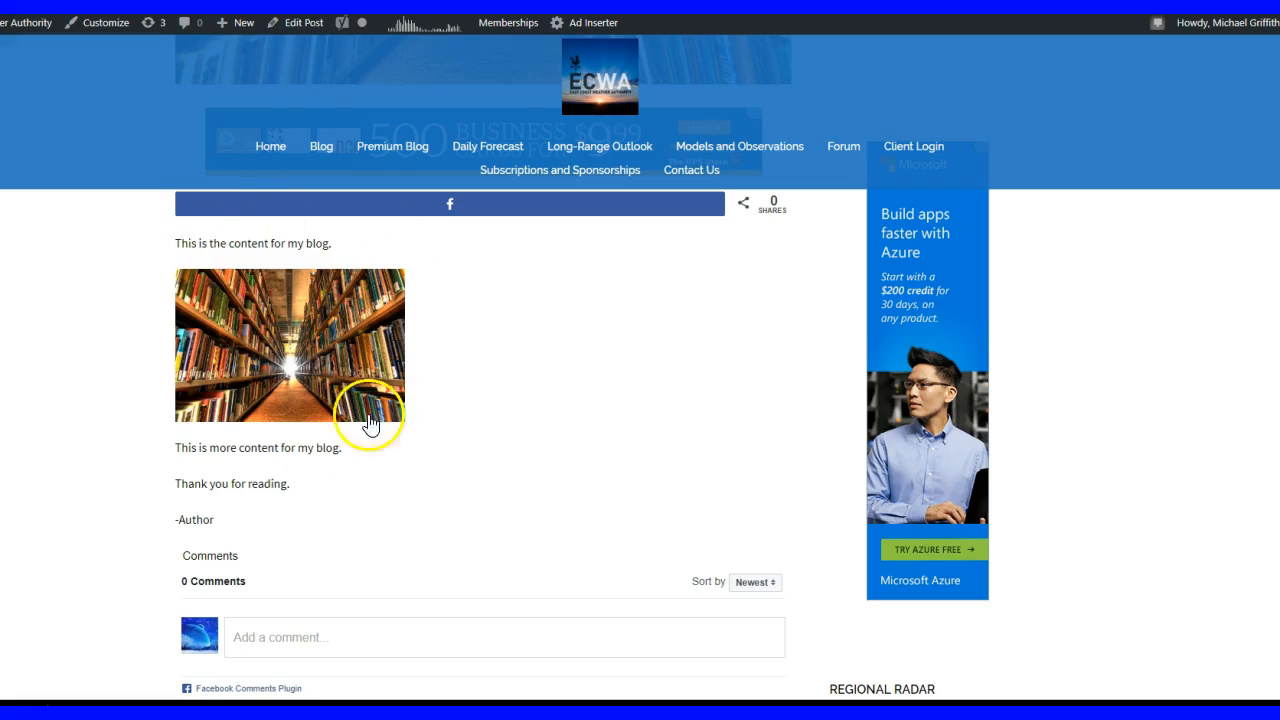
pyautogui.scroll(-1, 531, 327)
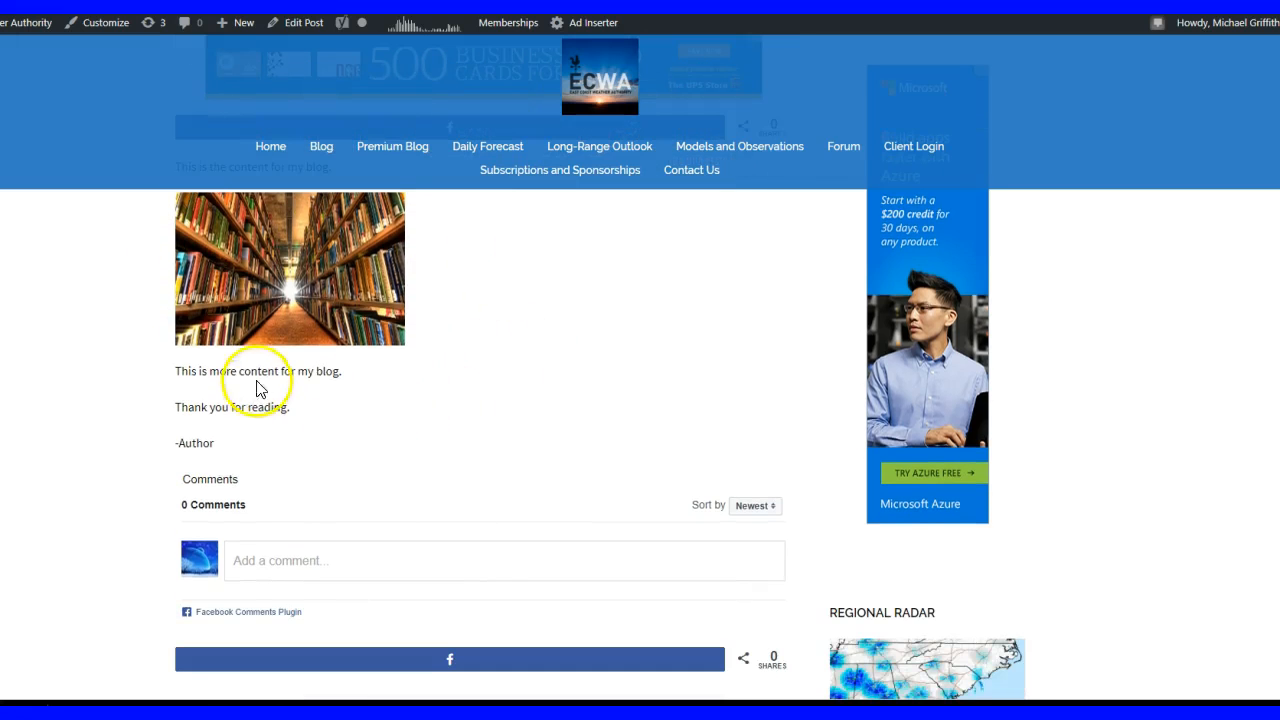
pyautogui.scroll(-1, 580, 320)
pyautogui.scroll(-1, 271, 477)
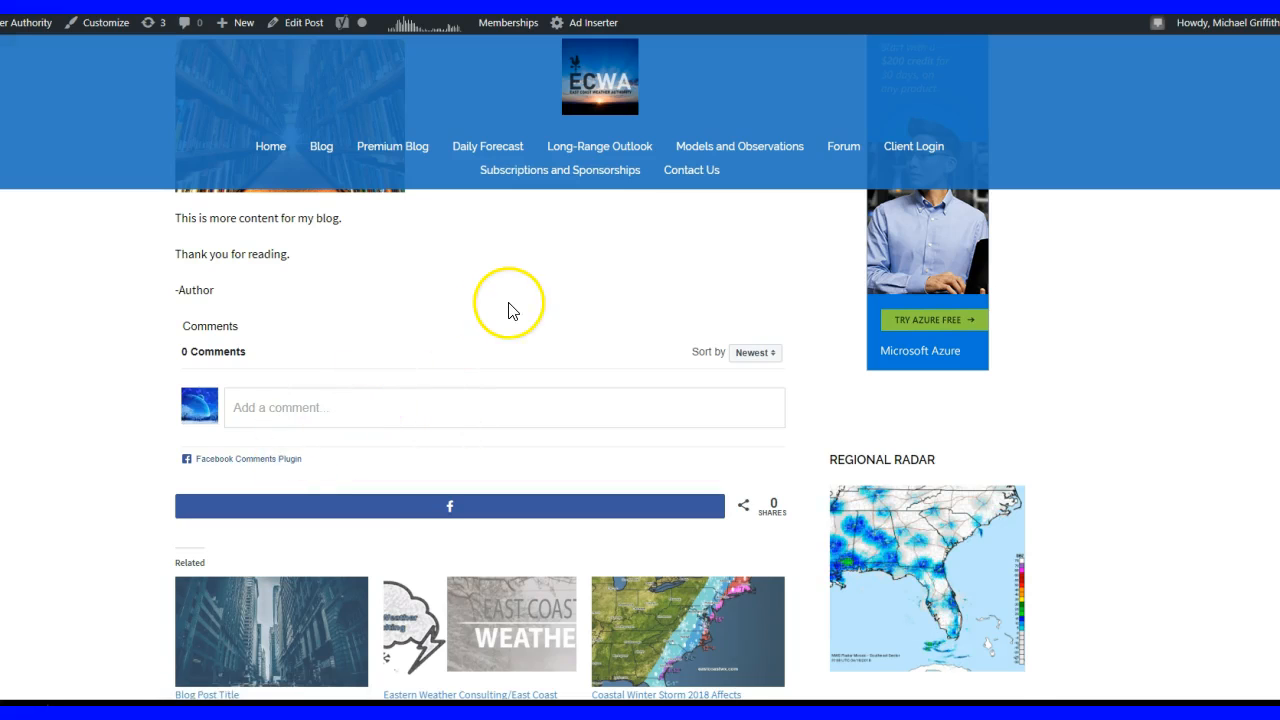
pyautogui.scroll(-8, 510, 311)
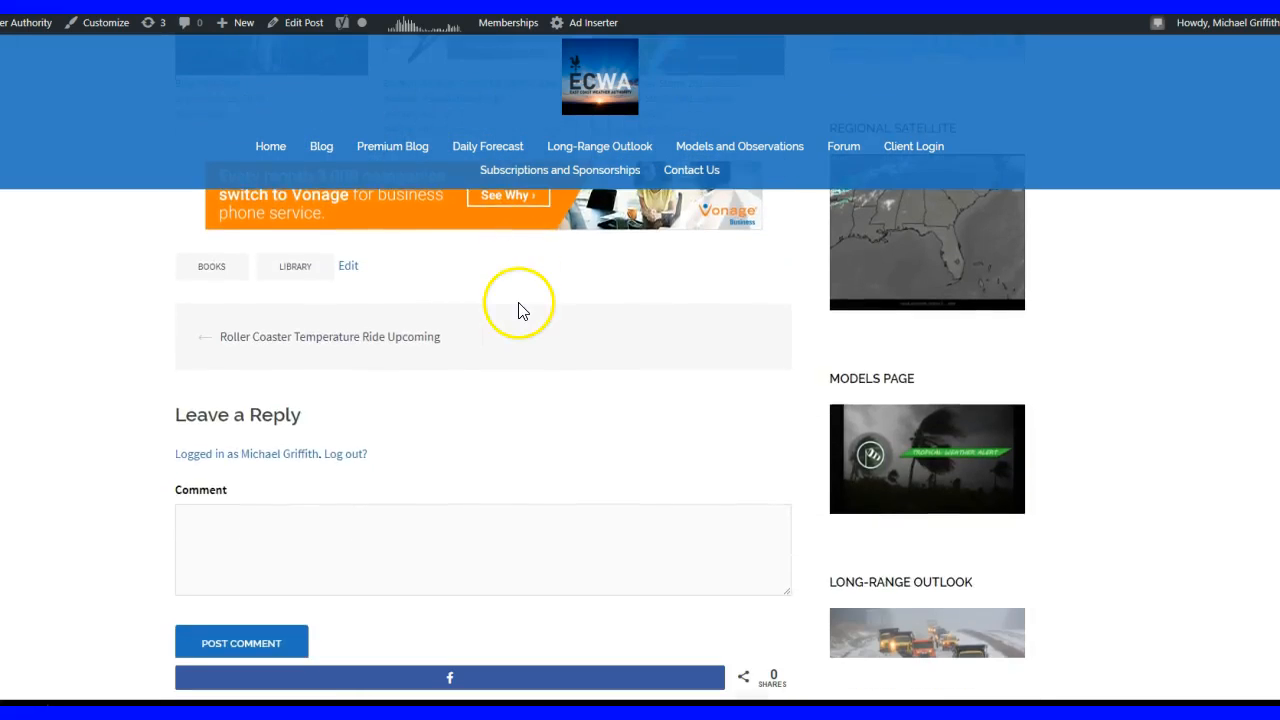
# Activate the comment field under Leave a Reply and inspect the reply form and its notification options.
pyautogui.scroll(-1, 518, 310)
pyautogui.click(232, 452)
pyautogui.scroll(-1, 398, 353)
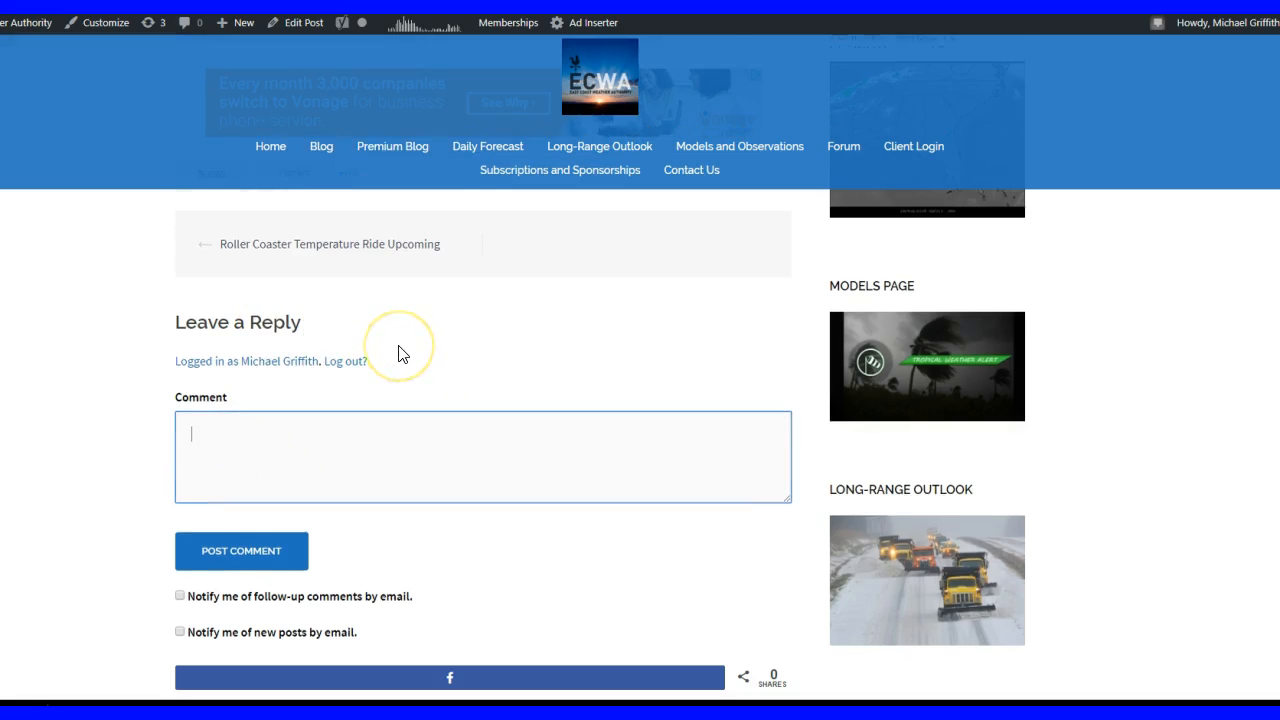
pyautogui.scroll(-1, 400, 353)
pyautogui.scroll(1, 423, 411)
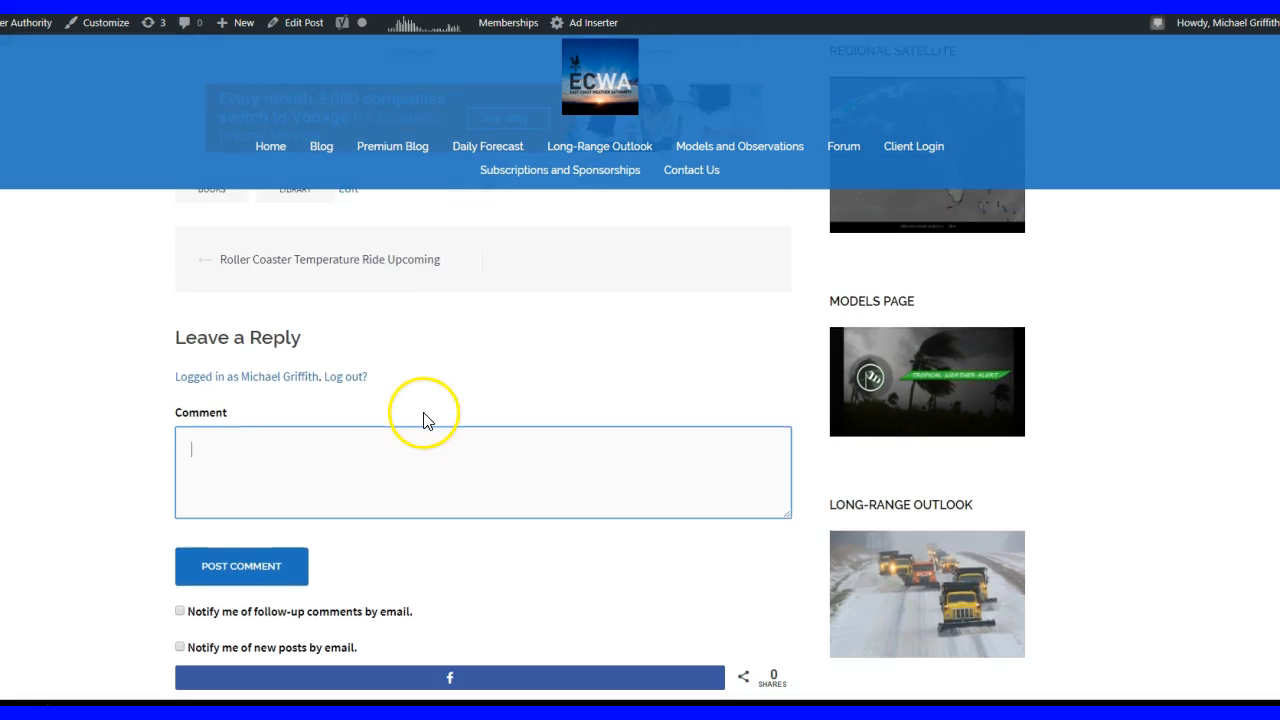
pyautogui.scroll(-1, 450, 400)
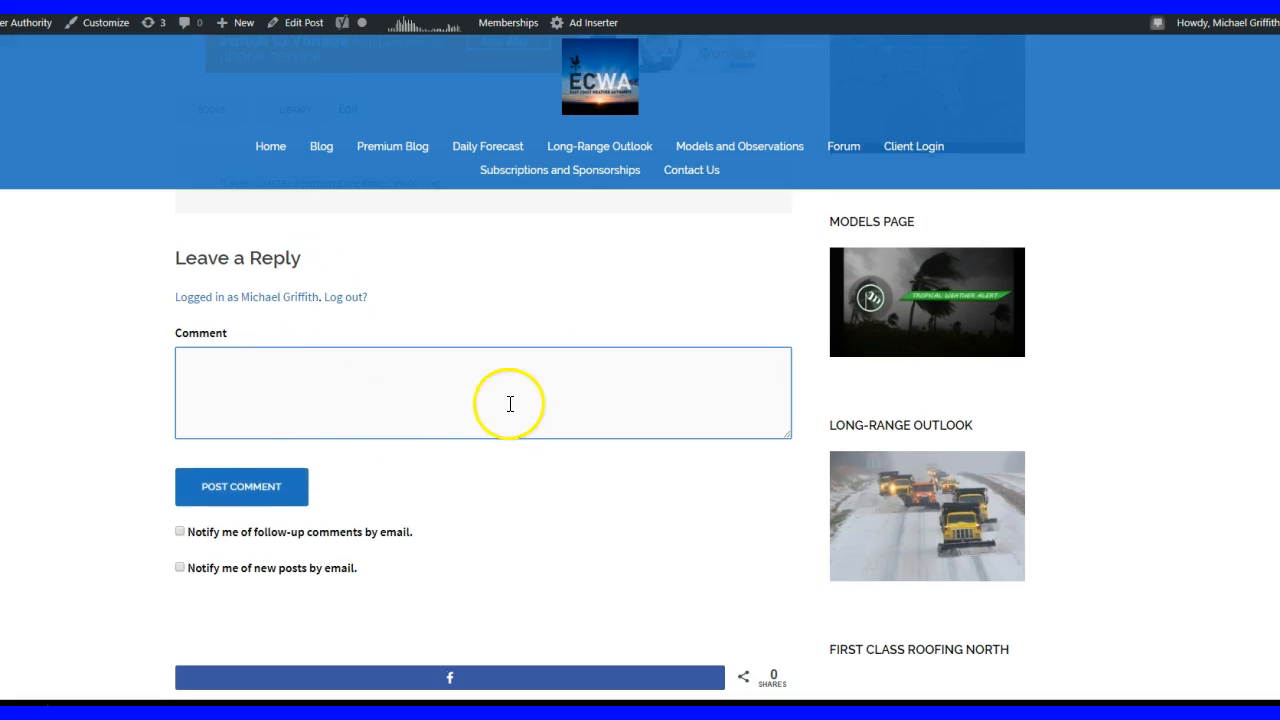
pyautogui.scroll(-2, 509, 411)
pyautogui.scroll(6, 514, 408)
pyautogui.scroll(3, 514, 408)
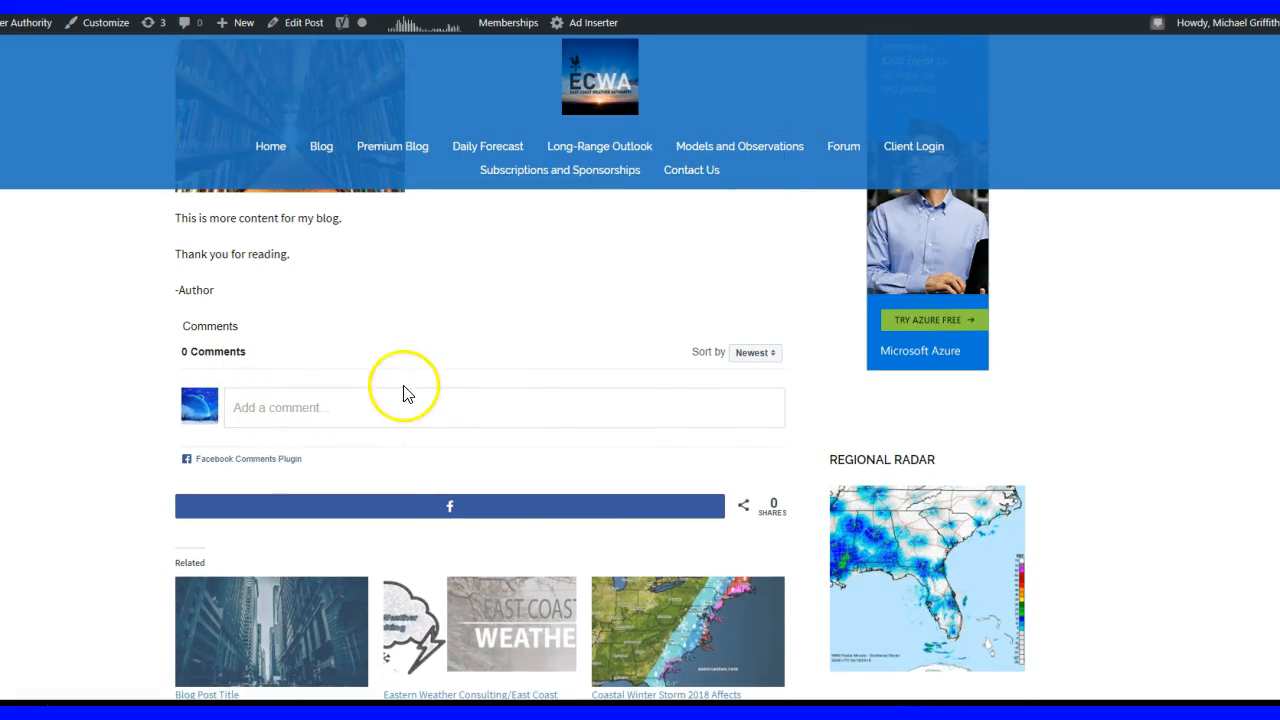
# Activate the Facebook comment field below the post and compare it with the site's own reply form.
pyautogui.scroll(-5, 455, 395)
pyautogui.scroll(4, 455, 410)
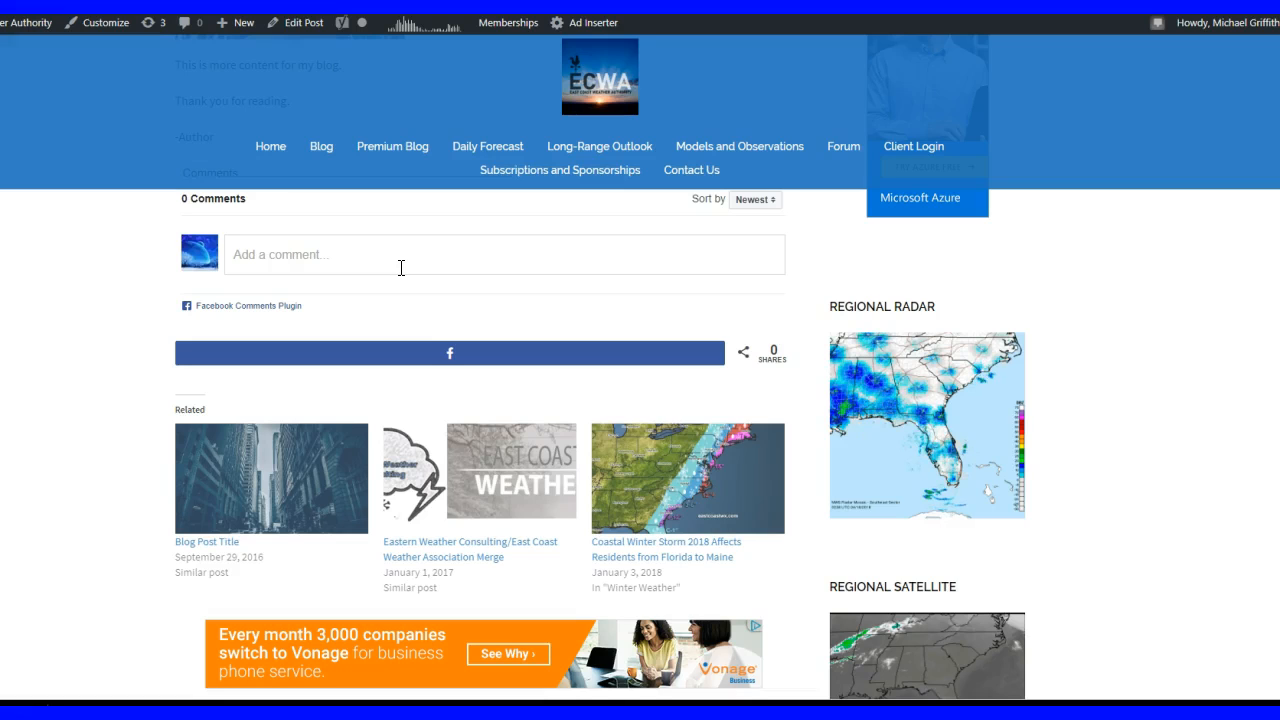
pyautogui.click(376, 261)
pyautogui.scroll(1, 411, 257)
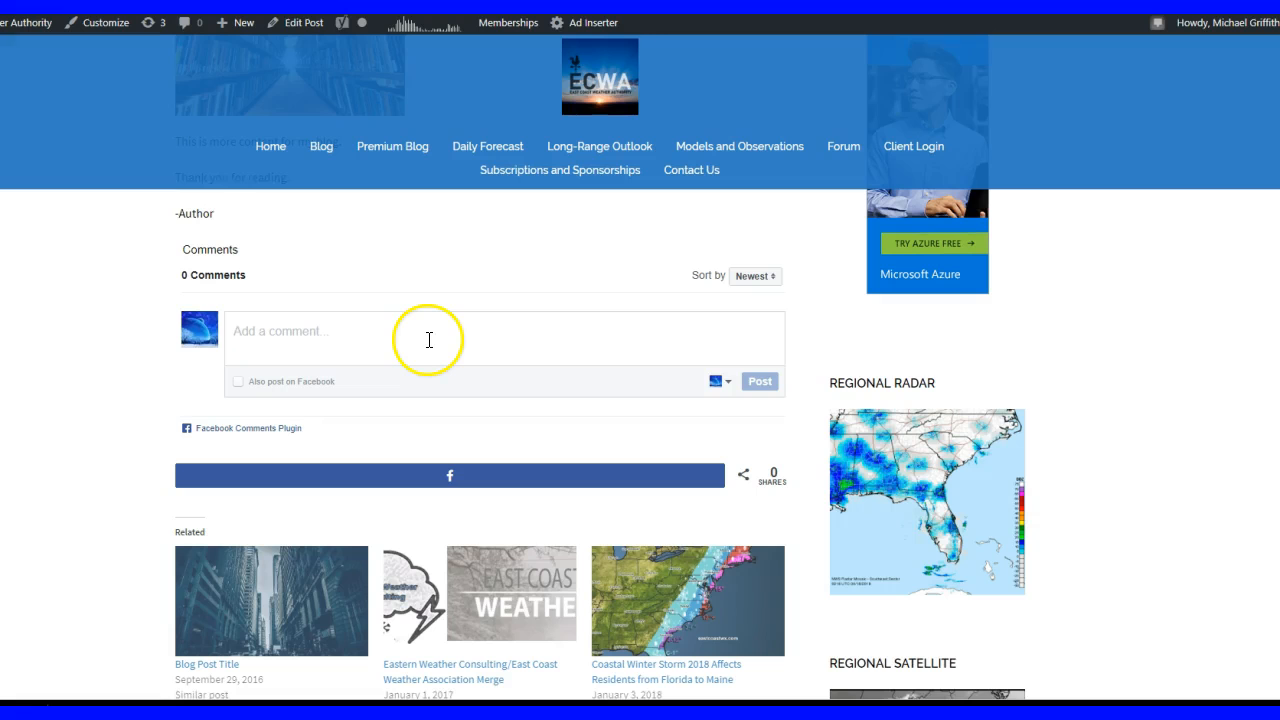
pyautogui.scroll(-1, 362, 273)
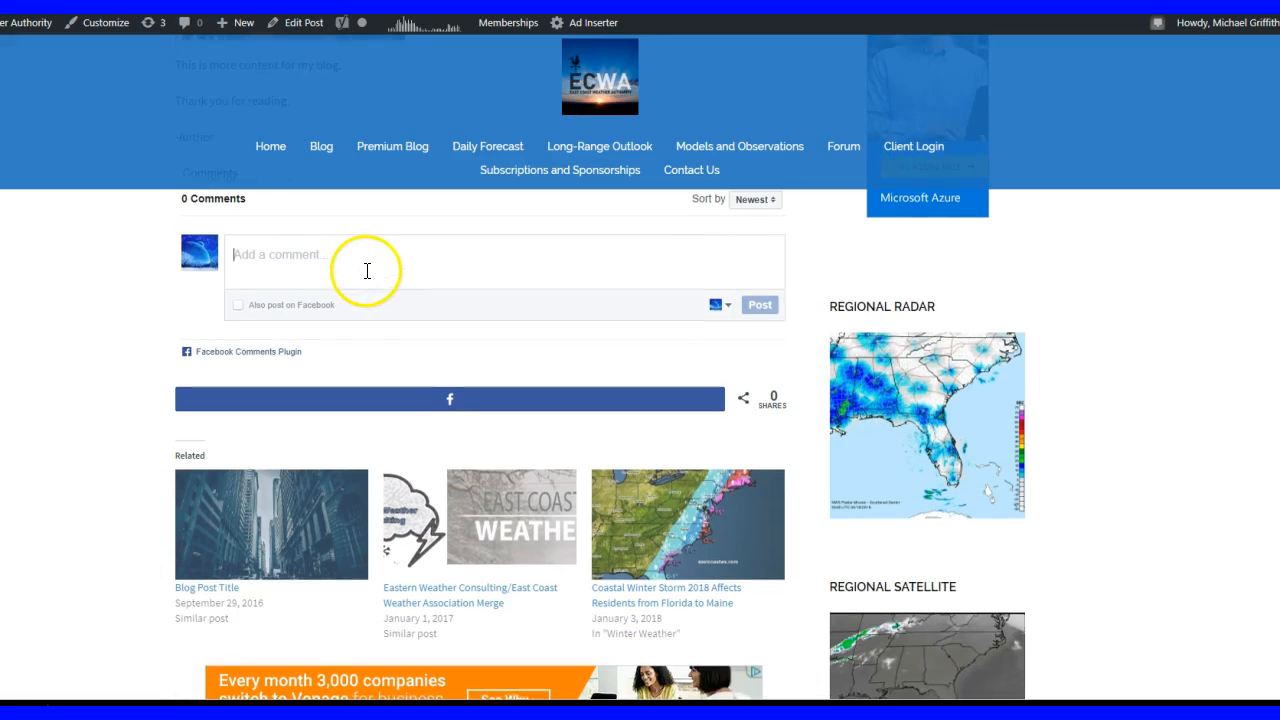
pyautogui.scroll(-5, 370, 275)
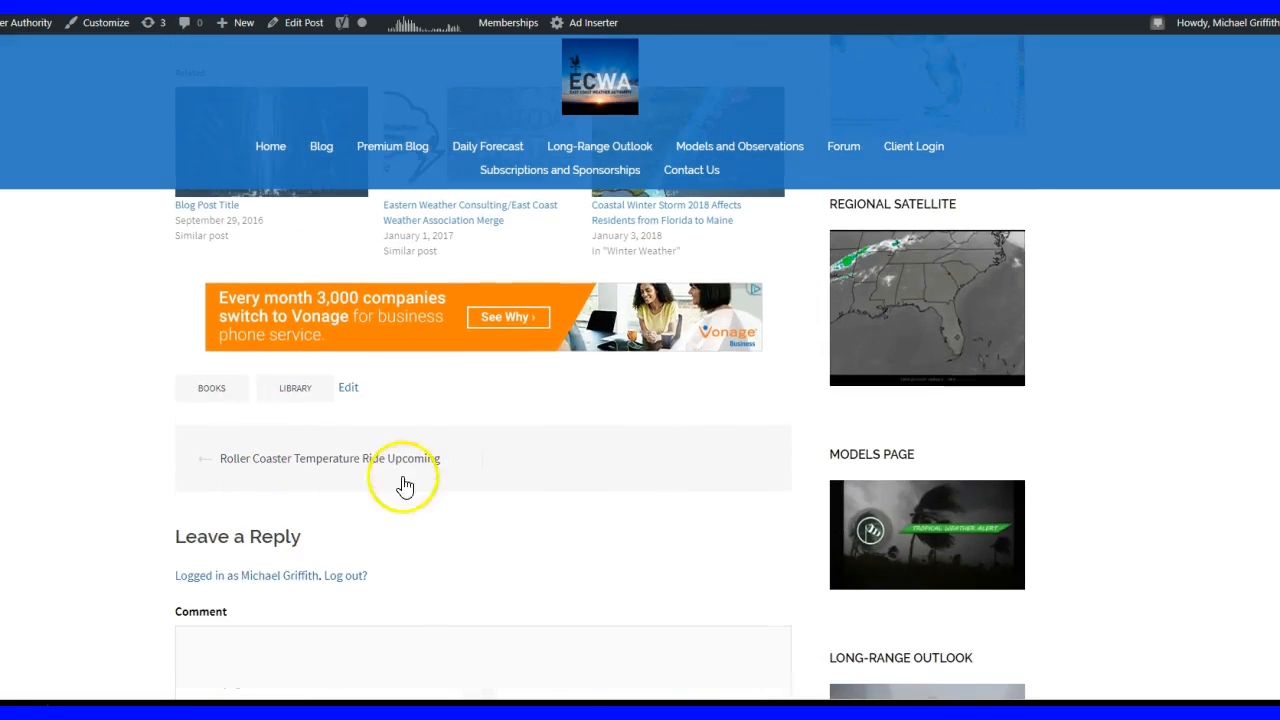
# Review the published post once more, from its reply form and notification options back up to the title and featured image.
pyautogui.scroll(-5, 560, 485)
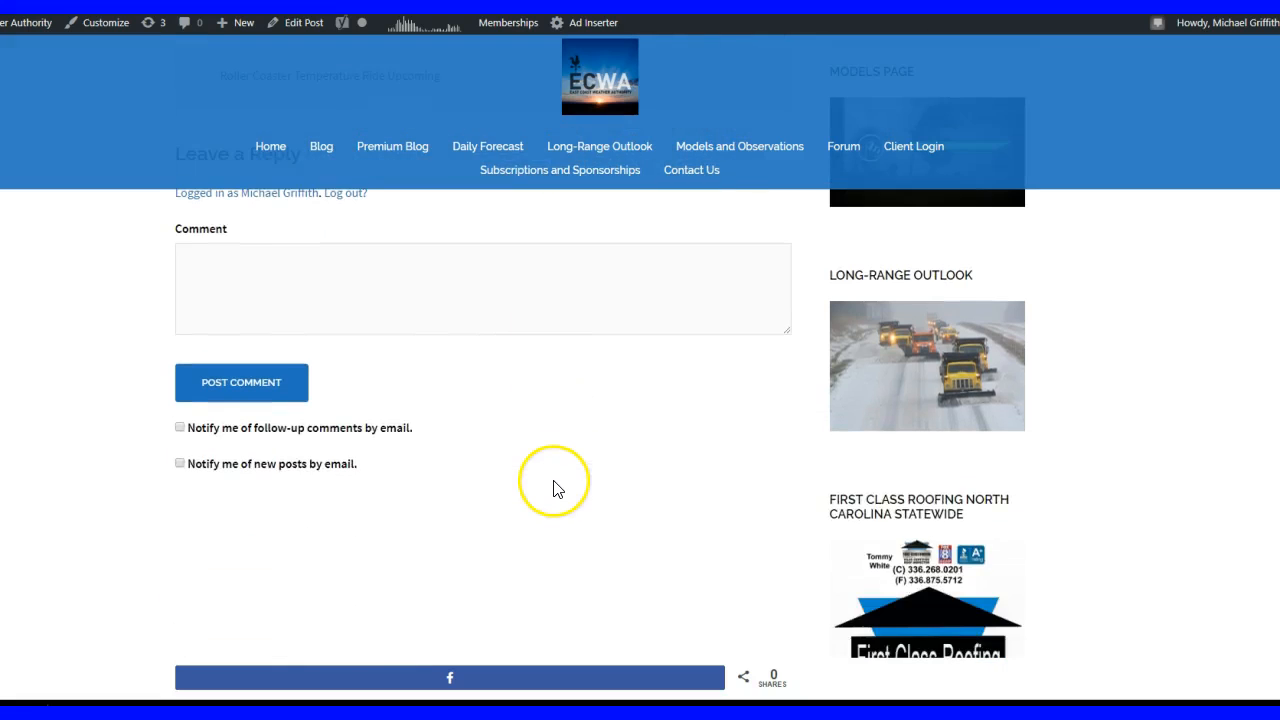
pyautogui.scroll(10, 557, 489)
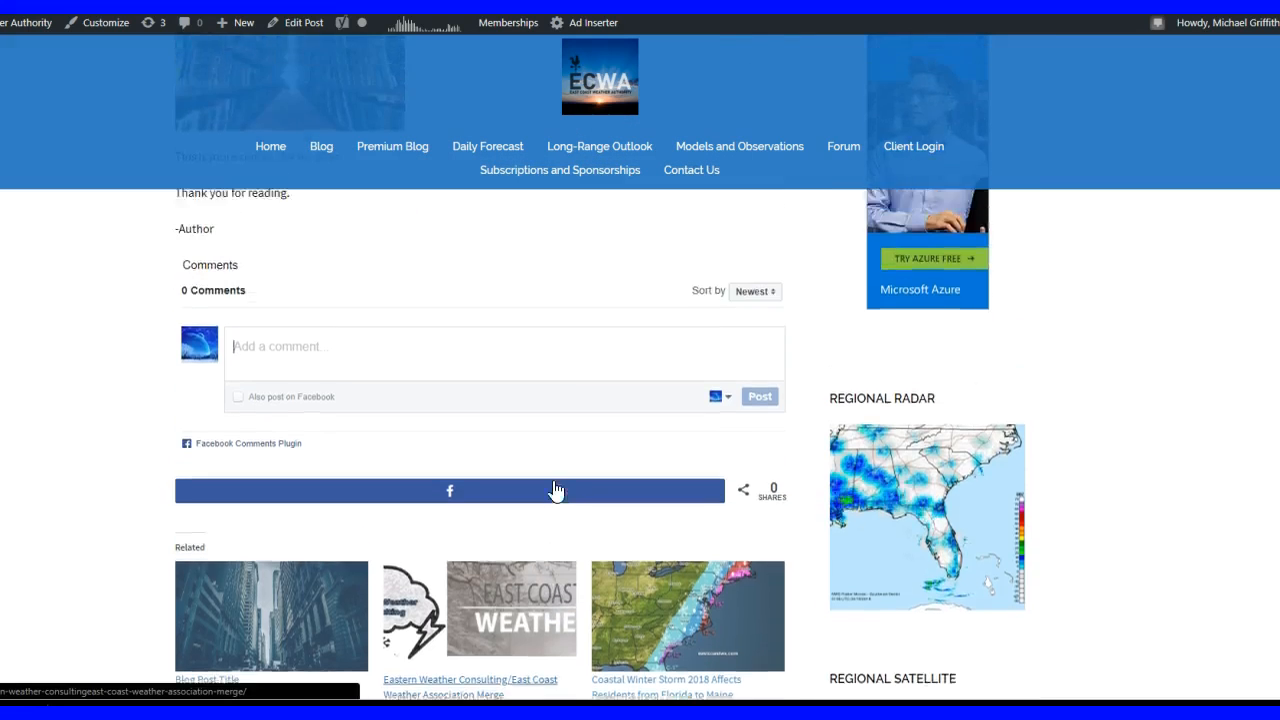
pyautogui.scroll(10, 556, 489)
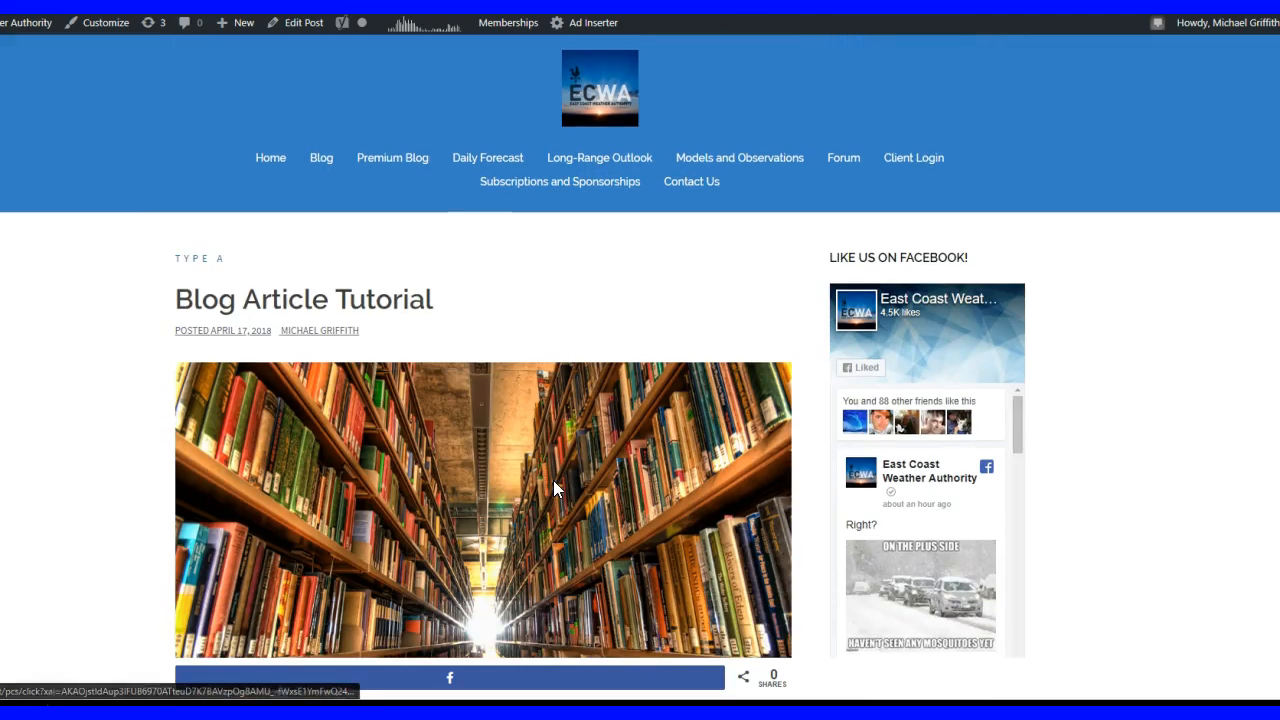
pyautogui.scroll(-1, 553, 480)
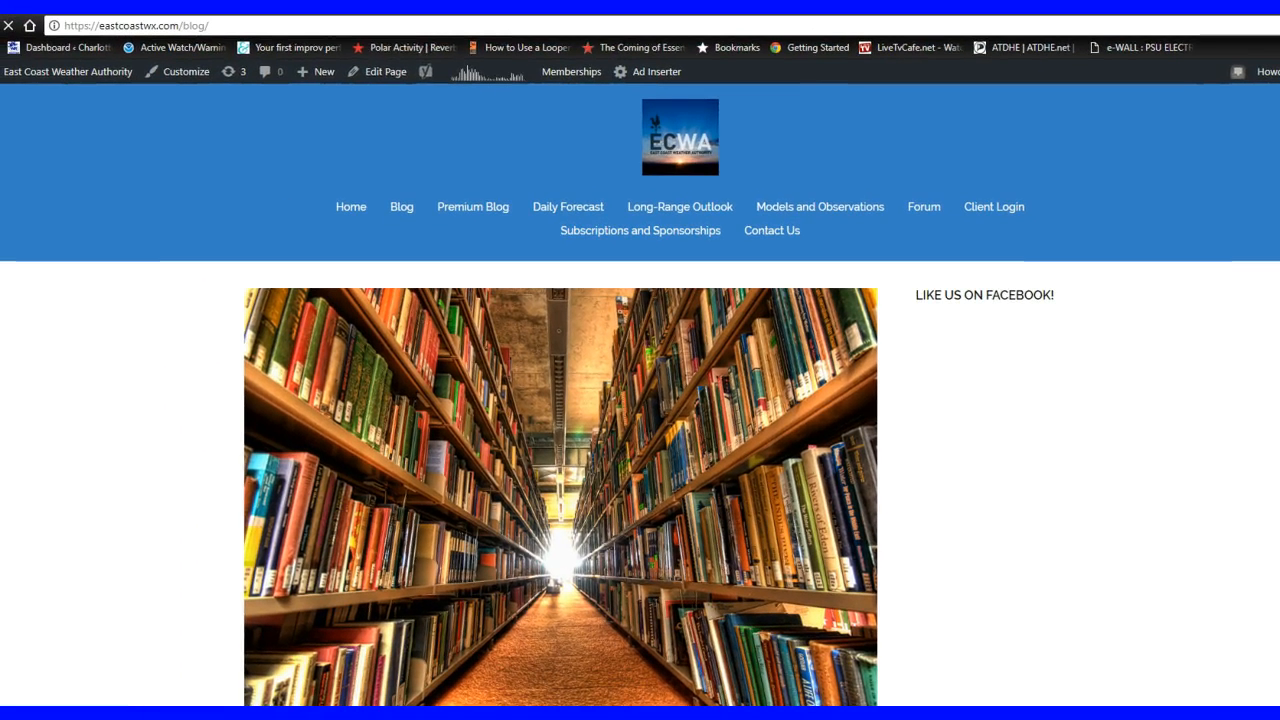
# Highlight the blog page's web address, eastcoastwx.com/blog/, to check it, and dismiss the address suggestions.
pyautogui.click(232, 23)
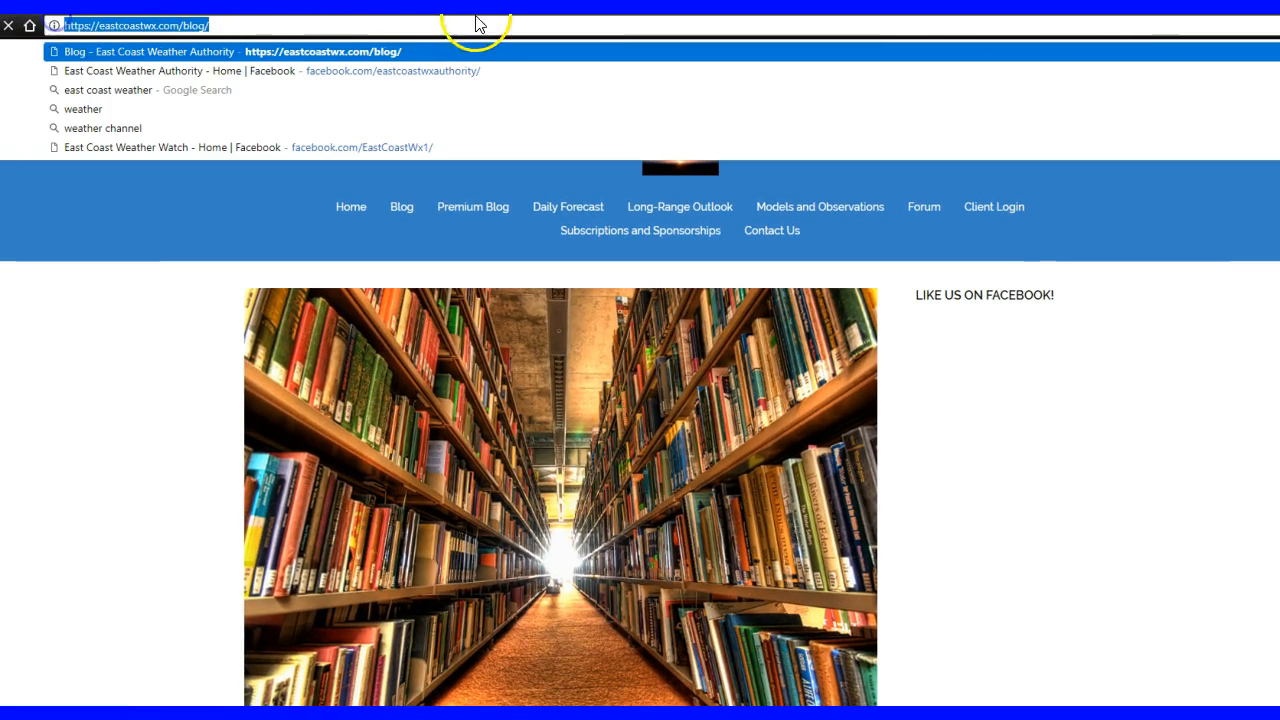
pyautogui.click(250, 25)
pyautogui.click(187, 337)
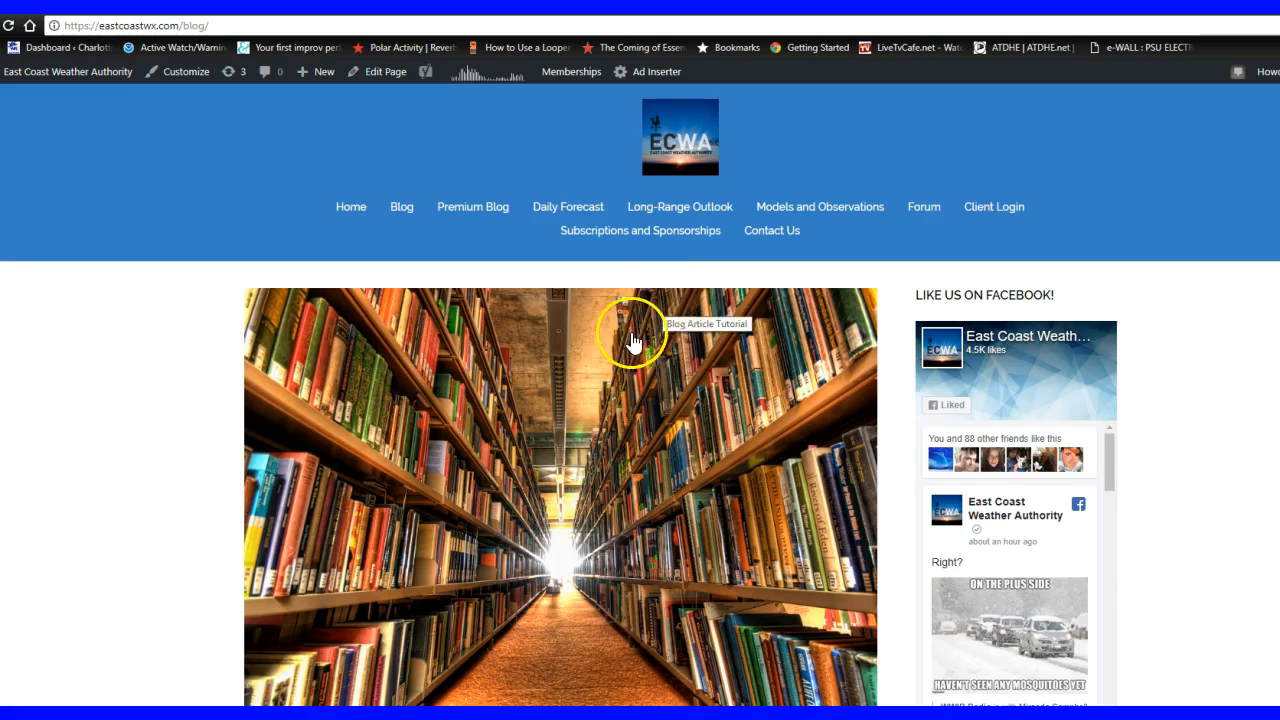
# Examine the "Blog Article Tutorial" entry on the blog page and its place among the listed posts.
pyautogui.scroll(-2, 660, 300)
pyautogui.scroll(-5, 678, 309)
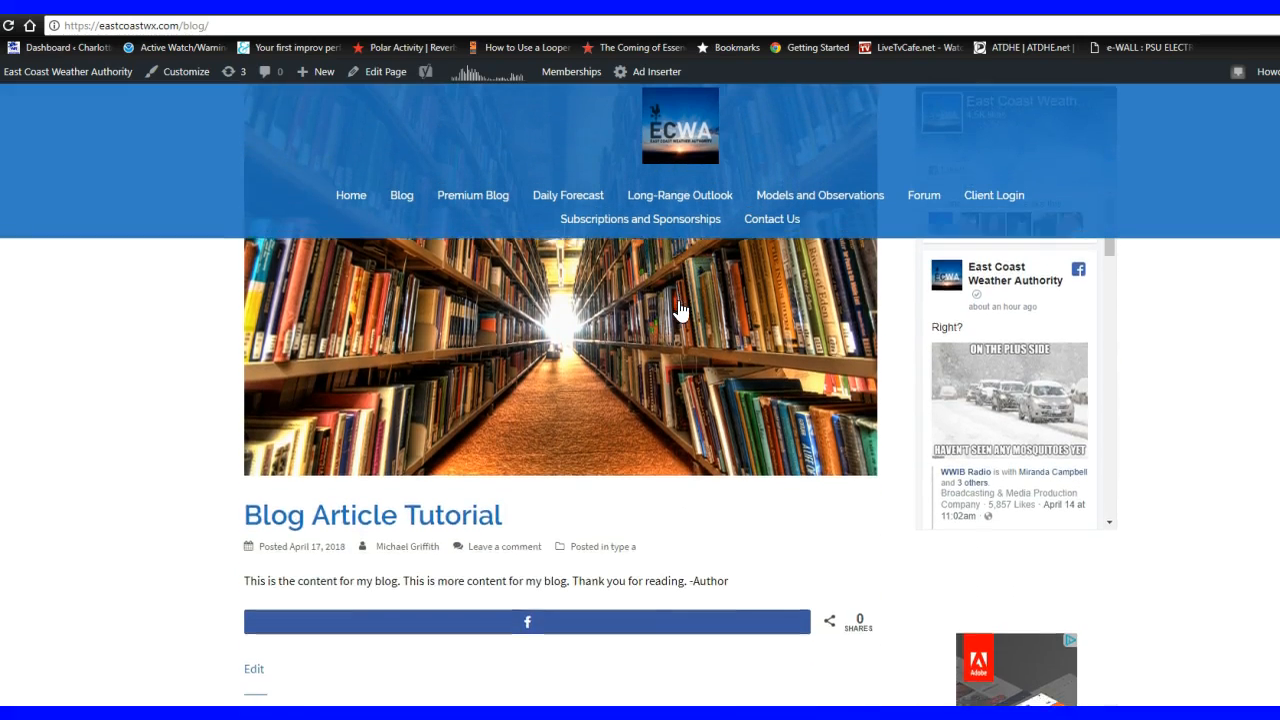
pyautogui.scroll(-10, 678, 309)
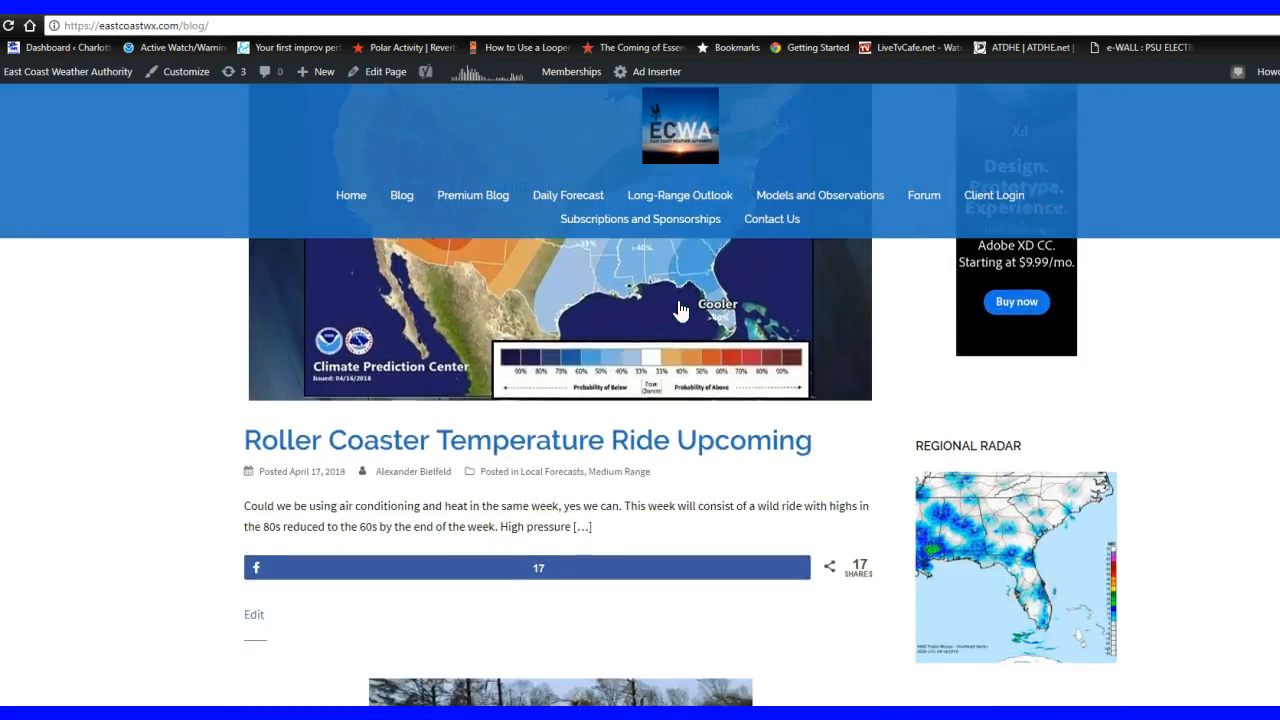
pyautogui.scroll(-6, 678, 309)
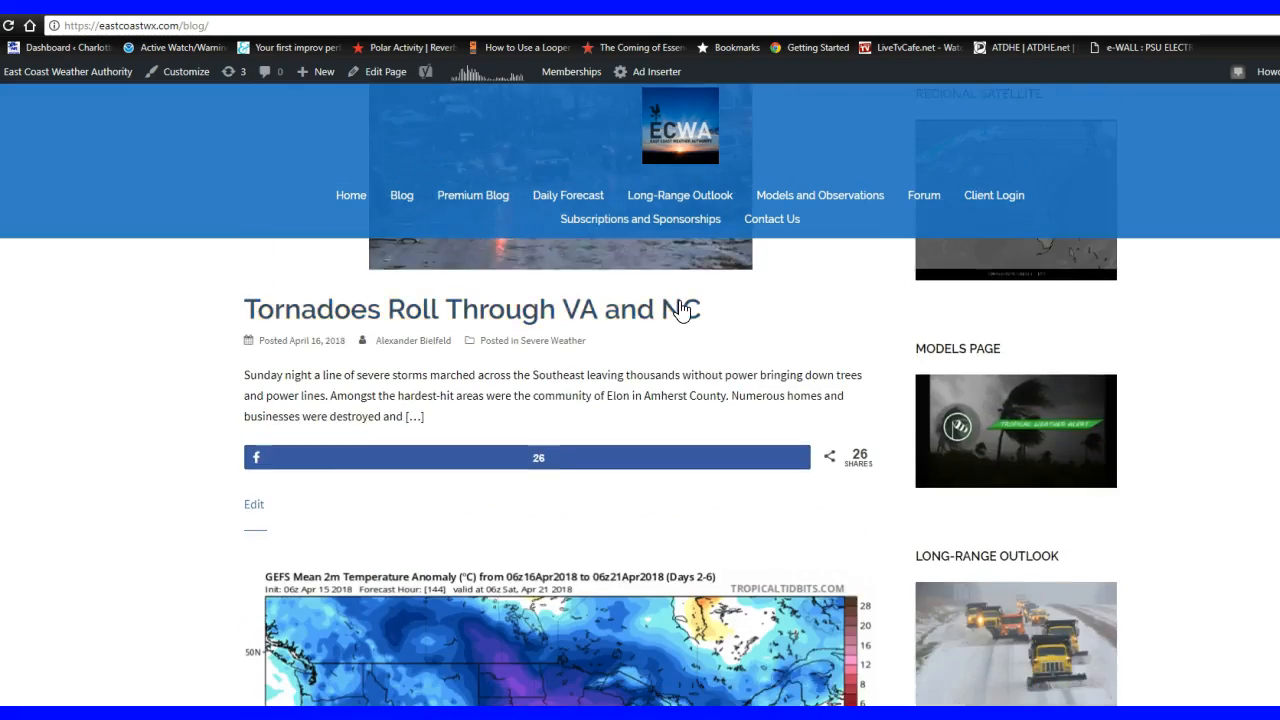
pyautogui.scroll(-4, 678, 309)
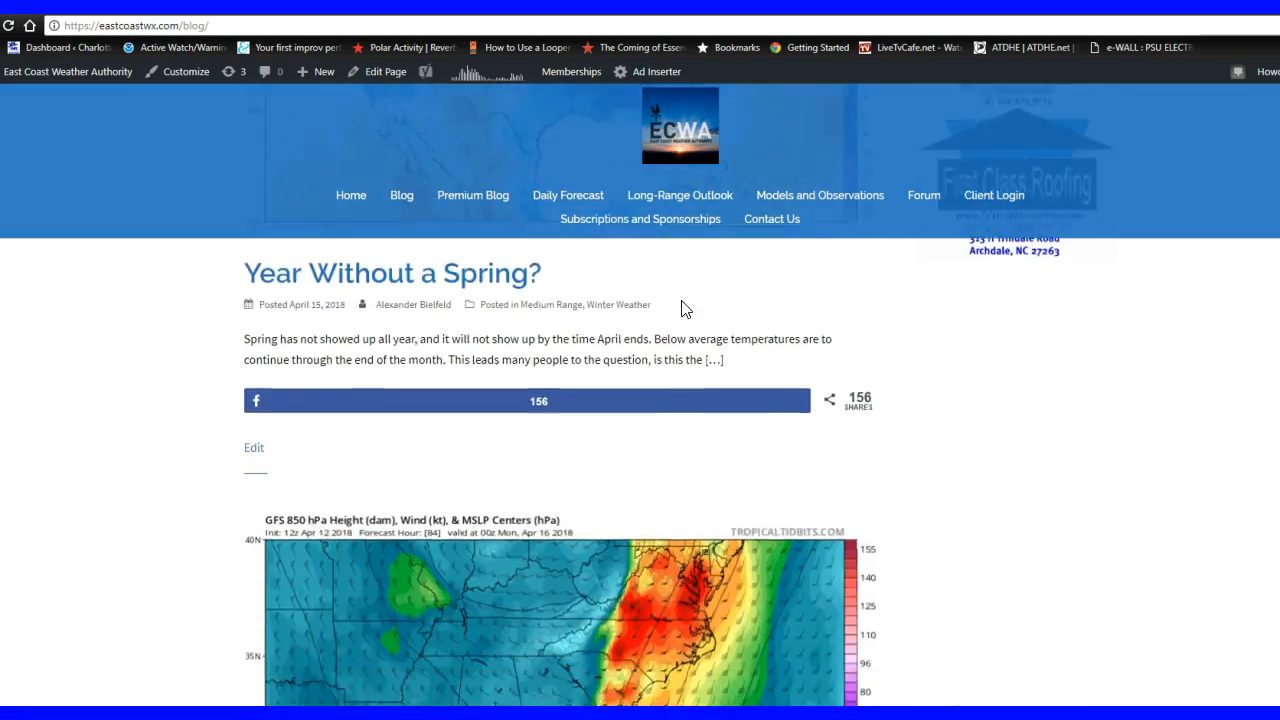
pyautogui.scroll(10, 686, 308)
pyautogui.scroll(10, 686, 308)
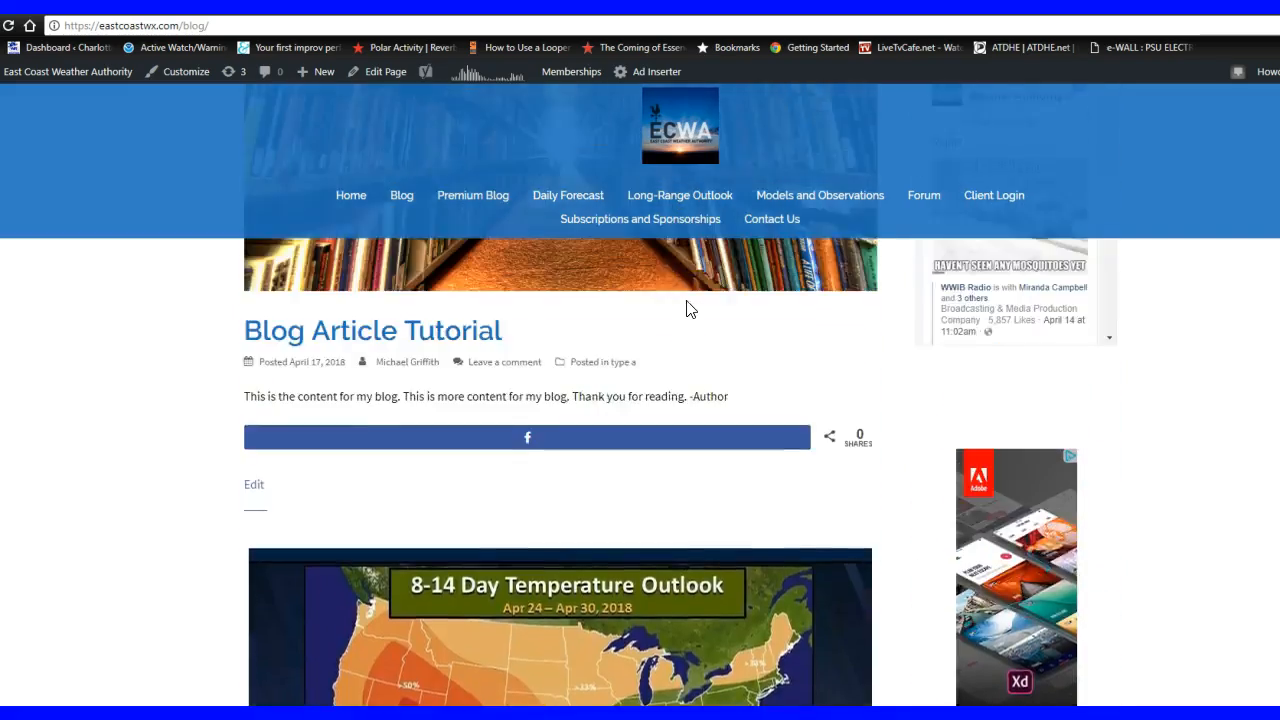
# Compare the new post's image, title, category and excerpt with those of the older weather articles on the blog page.
pyautogui.scroll(-4, 686, 395)
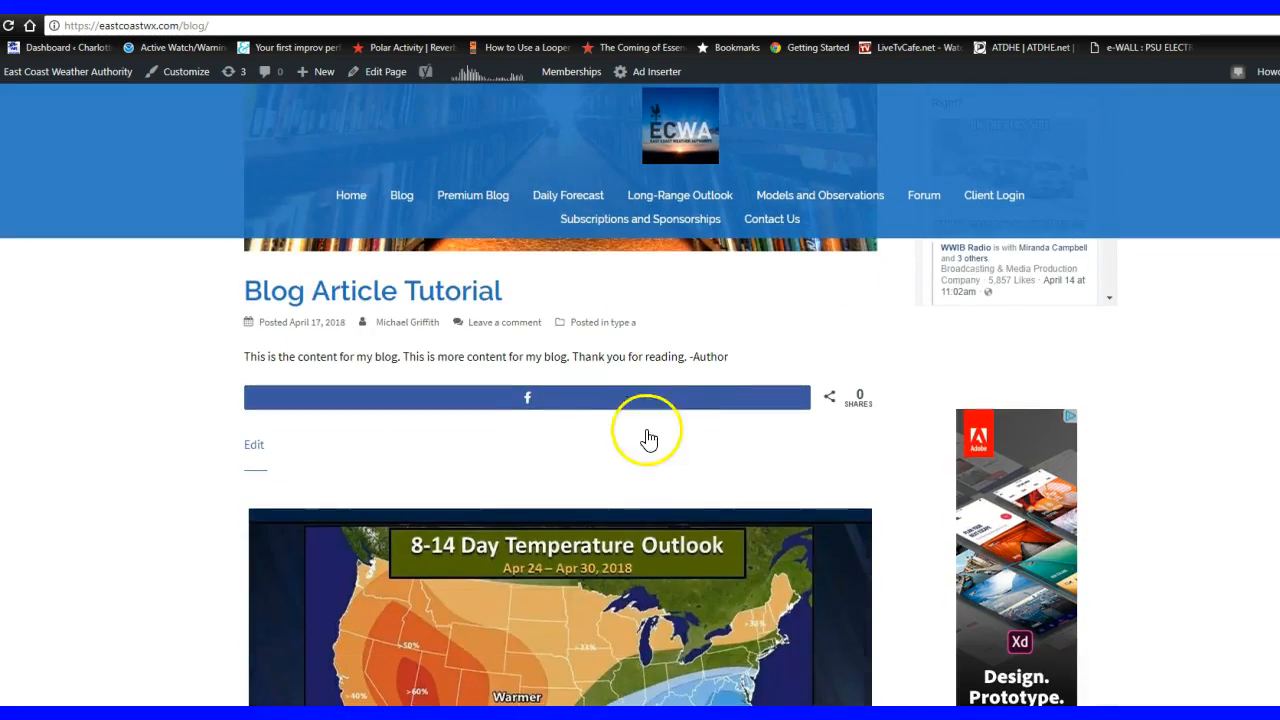
pyautogui.scroll(-3, 594, 477)
pyautogui.scroll(-10, 640, 458)
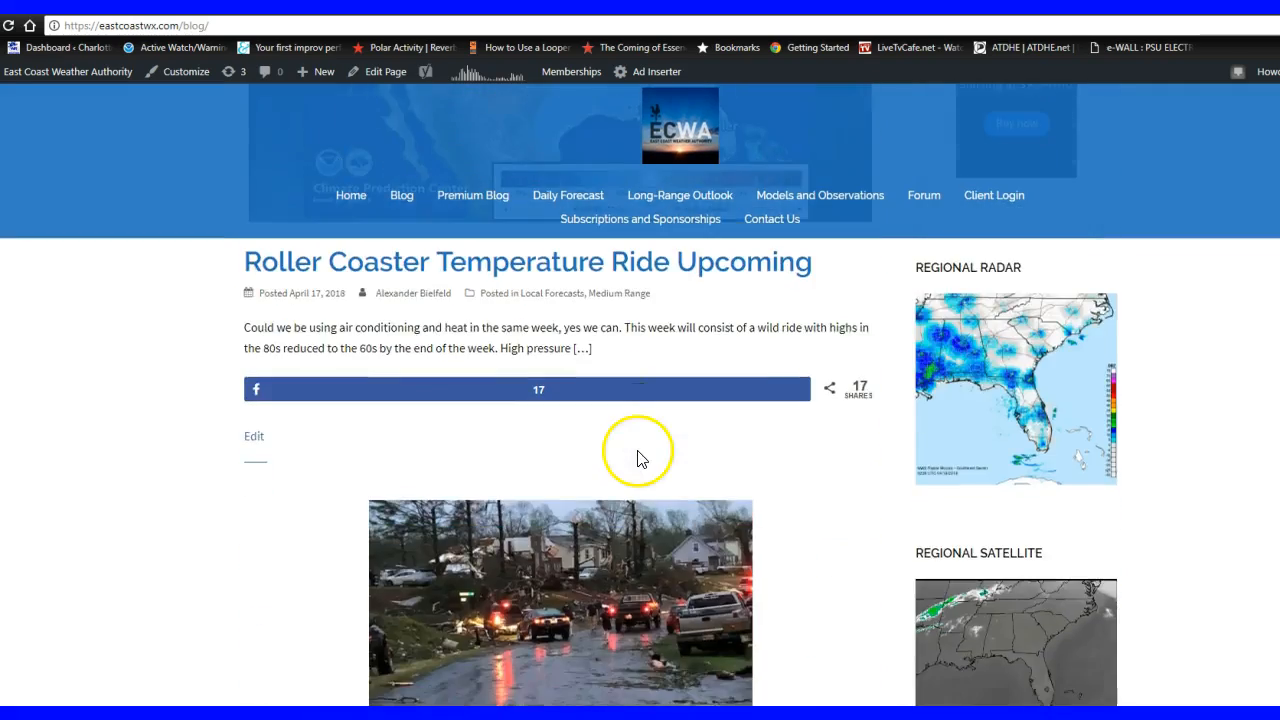
pyautogui.scroll(-6, 640, 458)
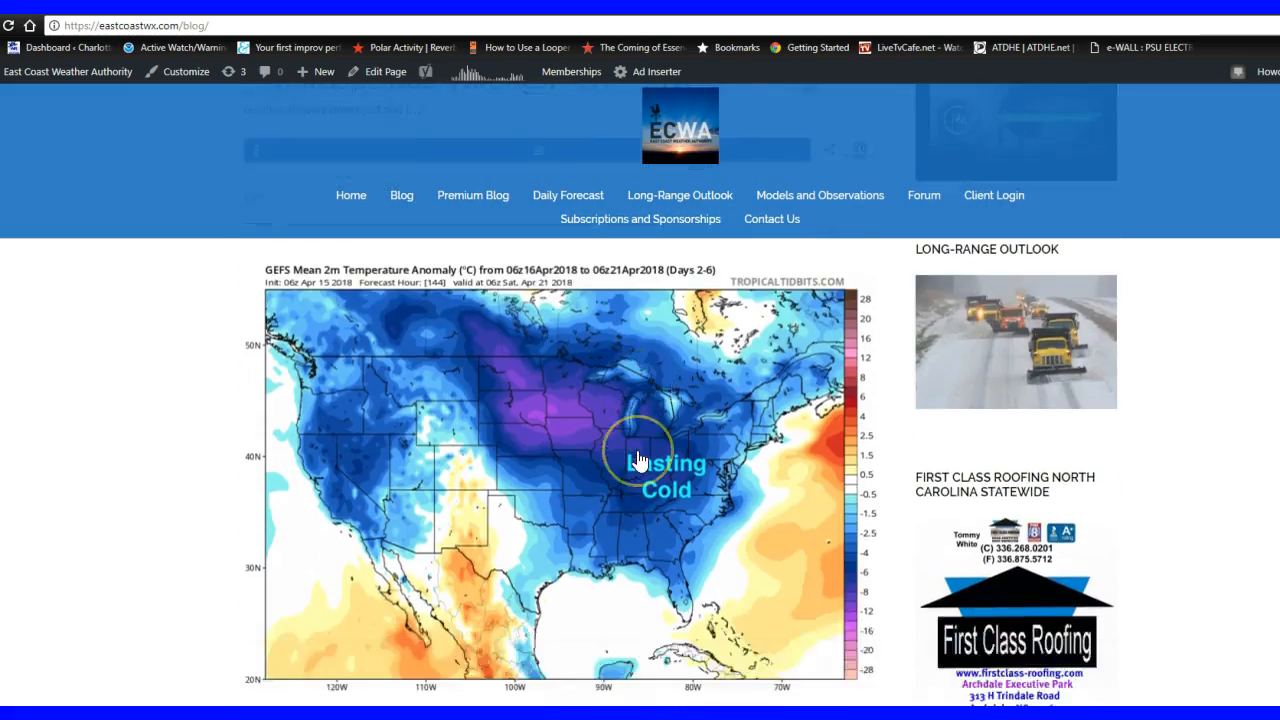
pyautogui.scroll(-3, 640, 458)
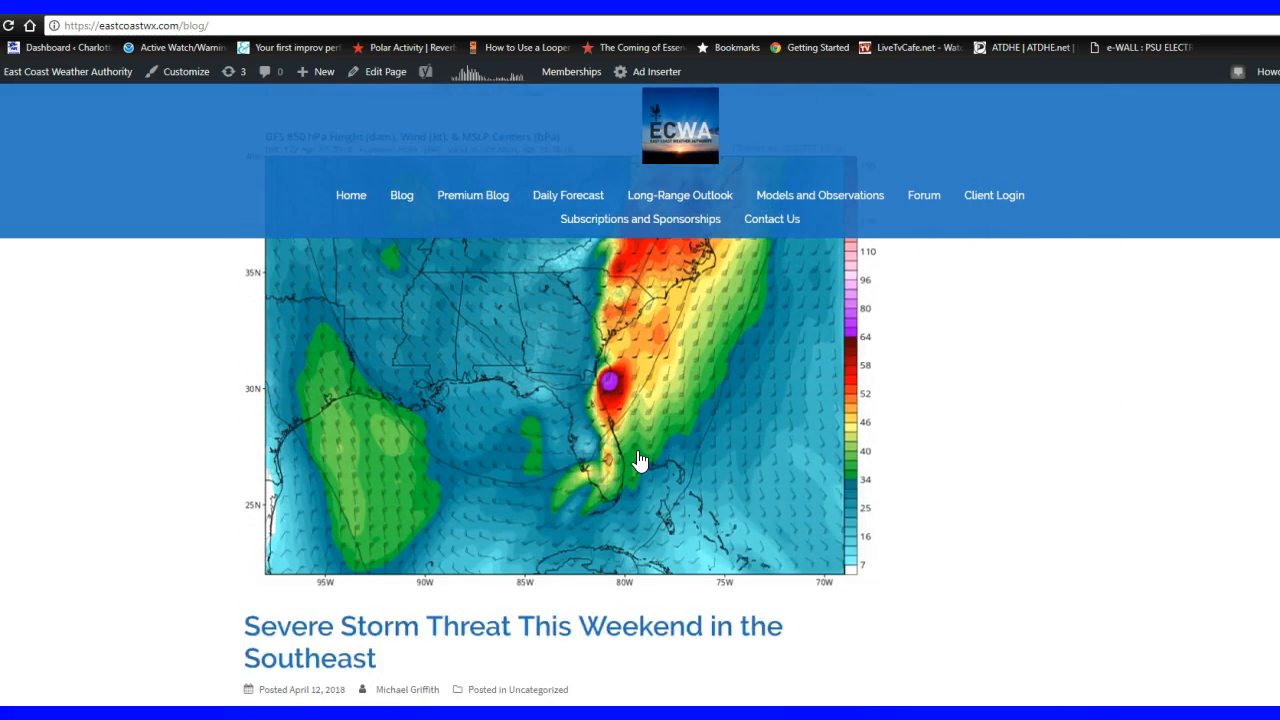
pyautogui.scroll(-3, 640, 458)
pyautogui.scroll(-5, 638, 452)
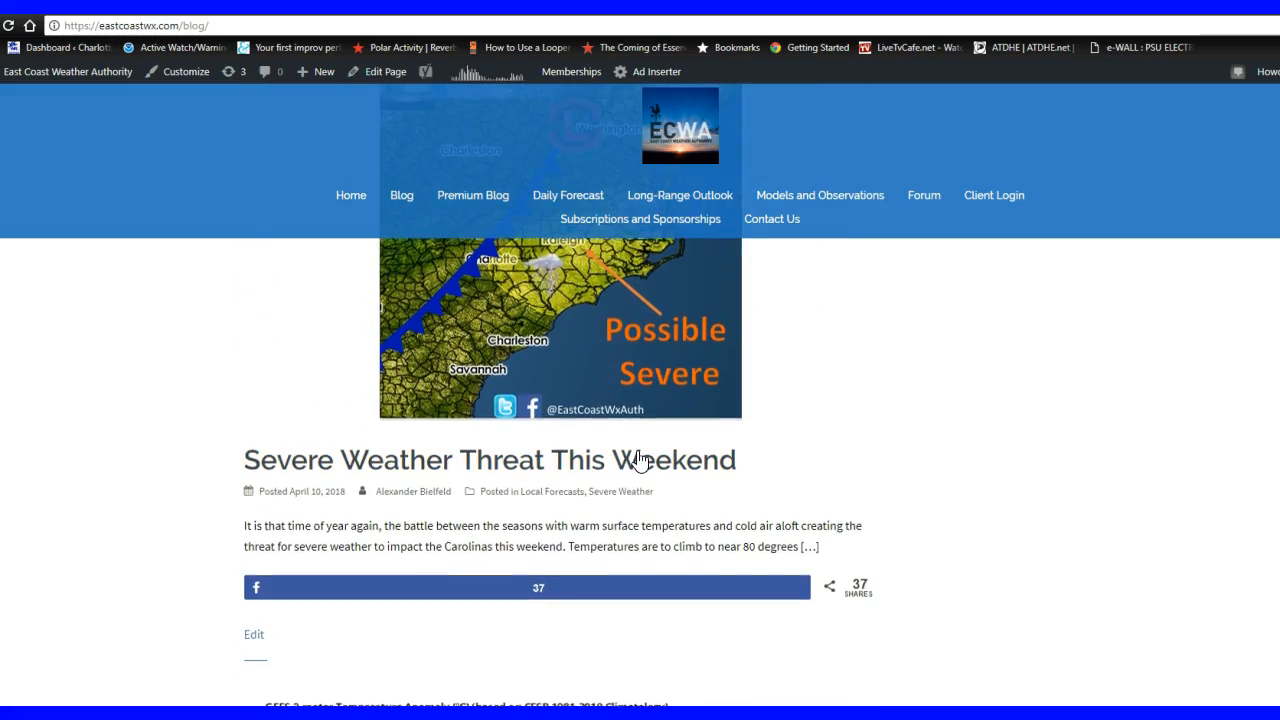
pyautogui.scroll(11, 640, 458)
pyautogui.scroll(15, 640, 458)
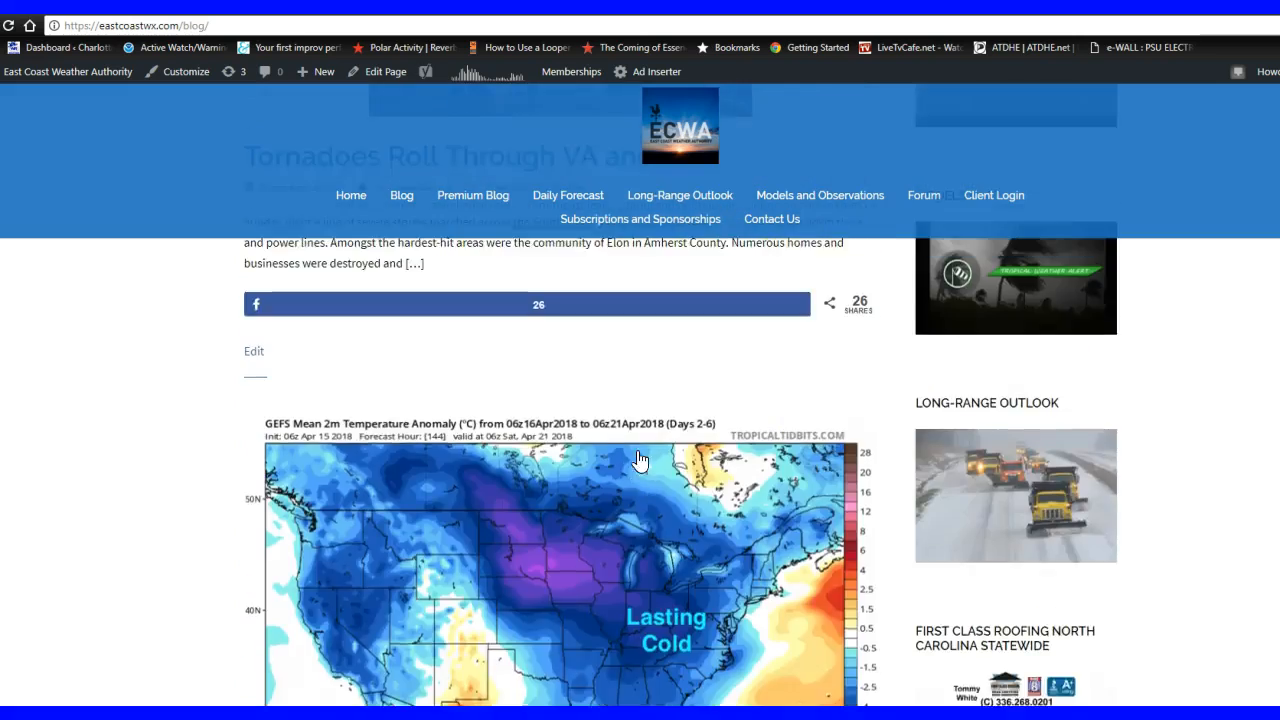
pyautogui.scroll(5, 637, 452)
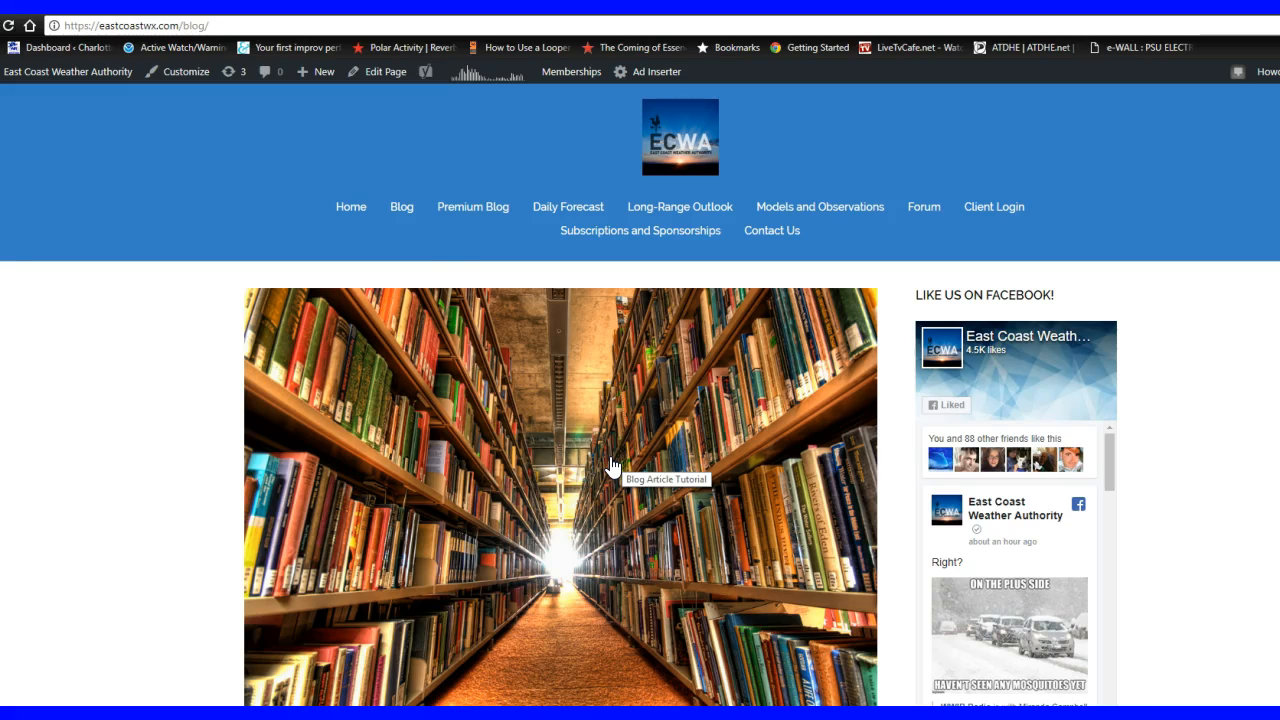
pyautogui.scroll(-1, 590, 405)
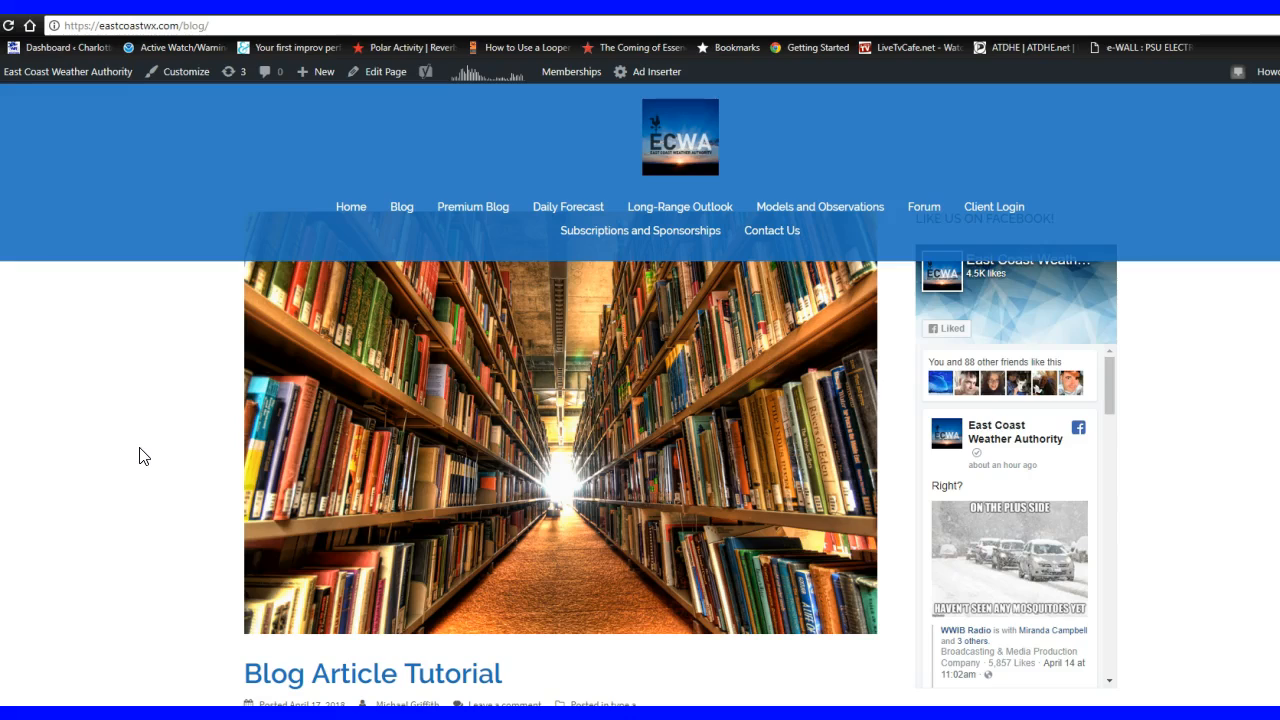
pyautogui.click(144, 492)
pyautogui.click(151, 490)
pyautogui.scroll(1, 153, 491)
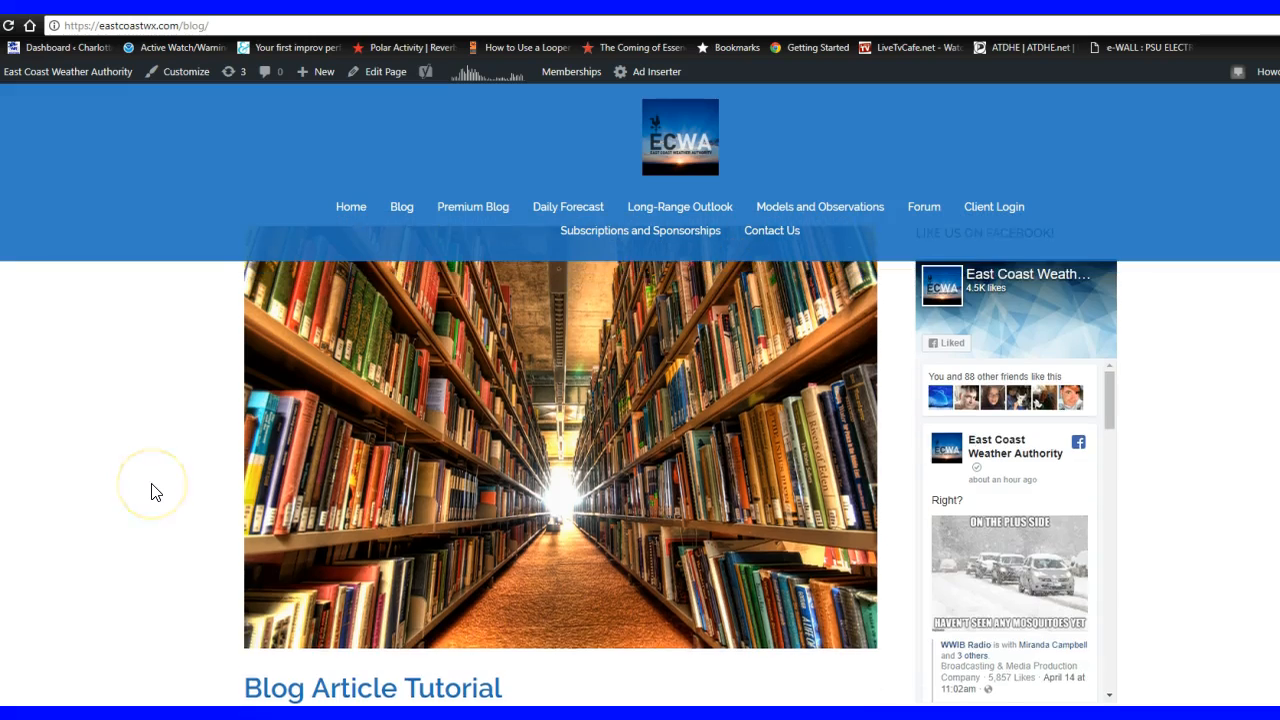
pyautogui.scroll(-1, 153, 492)
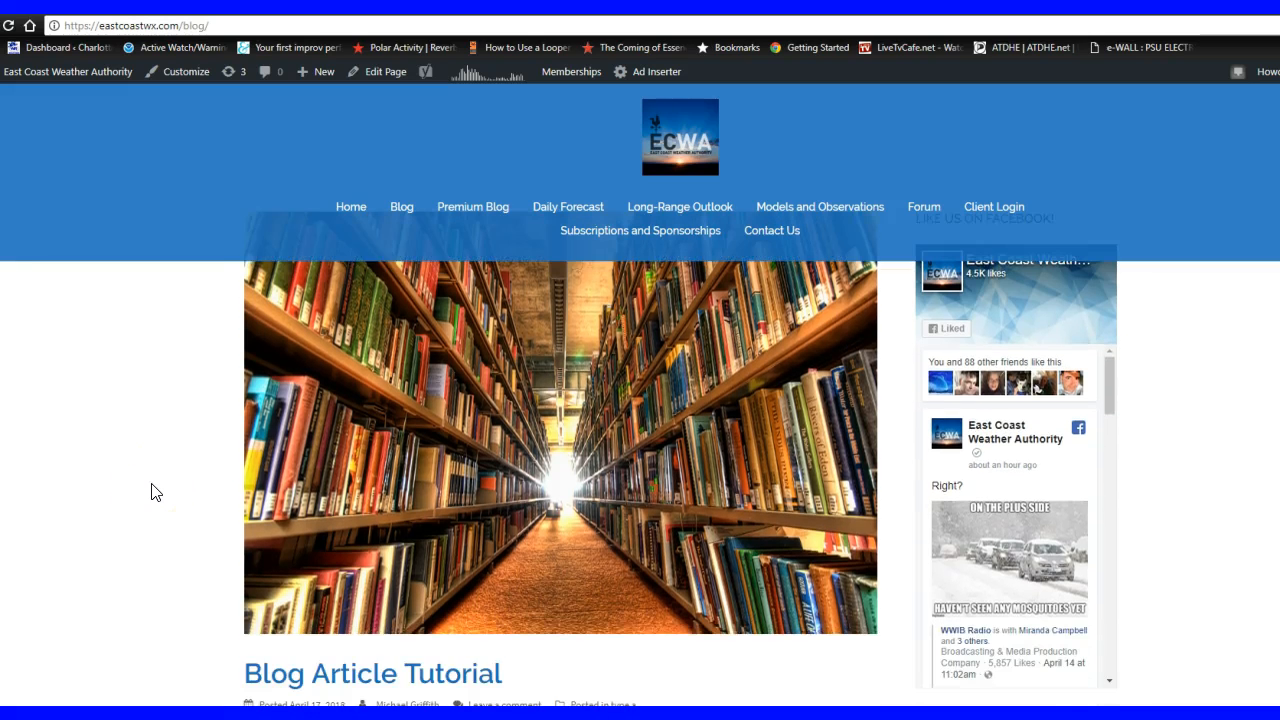
pyautogui.scroll(1, 151, 491)
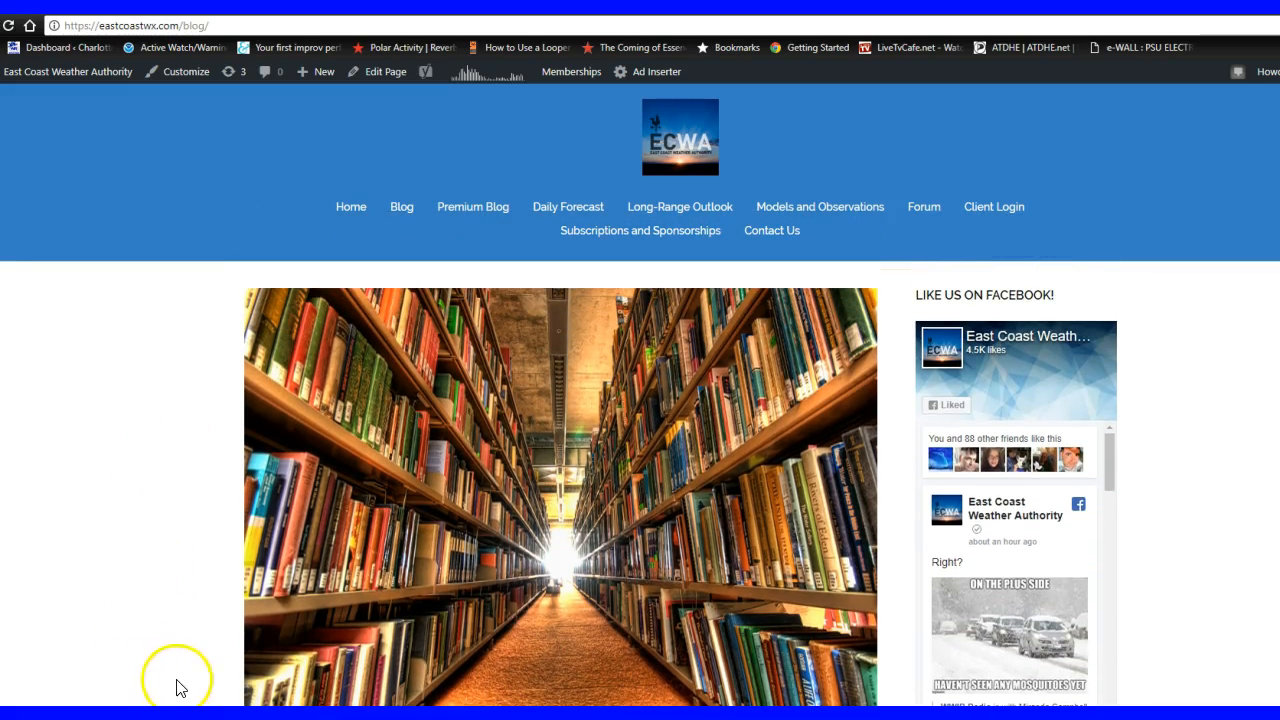